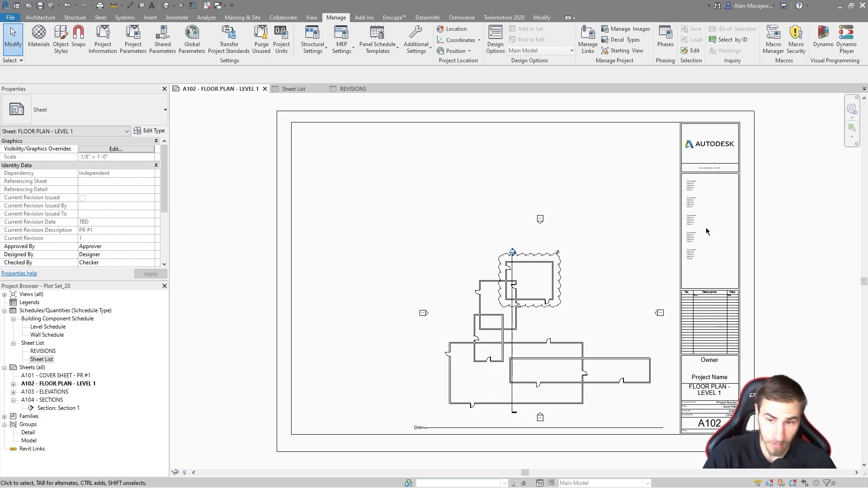
- Open the View/Sheet Set selection from the Print dialog and look at the saved sets available for printing
{"action": "scroll", "coordinate": [636, 331], "scroll_direction": "up", "scroll_amount": 2}
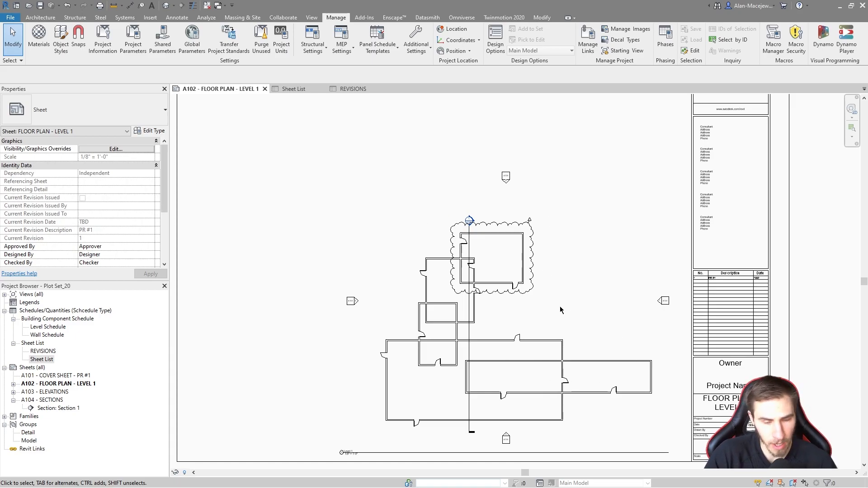
{"action": "scroll", "coordinate": [634, 329], "scroll_direction": "down", "scroll_amount": 2}
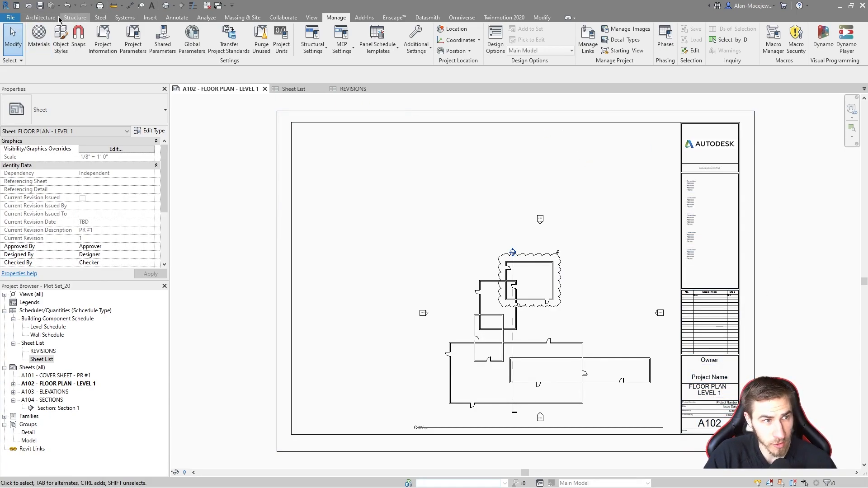
{"action": "left_click", "coordinate": [14, 18]}
{"action": "left_click", "coordinate": [34, 173]}
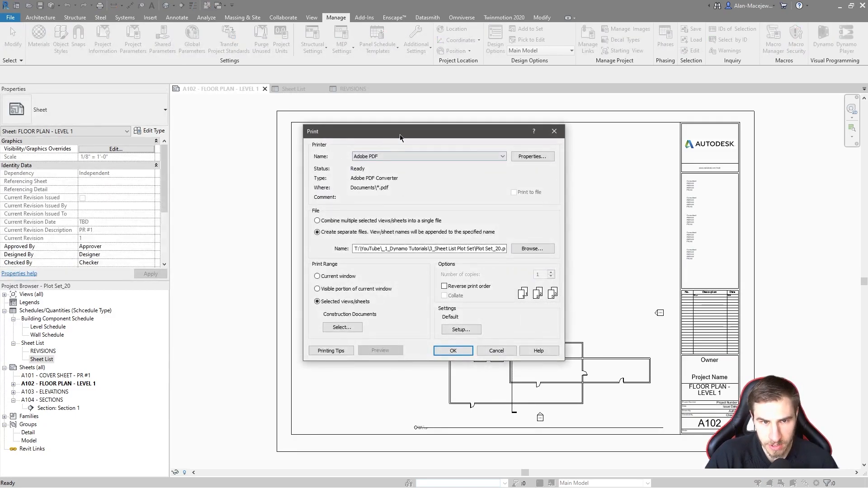
{"action": "left_click", "coordinate": [342, 328]}
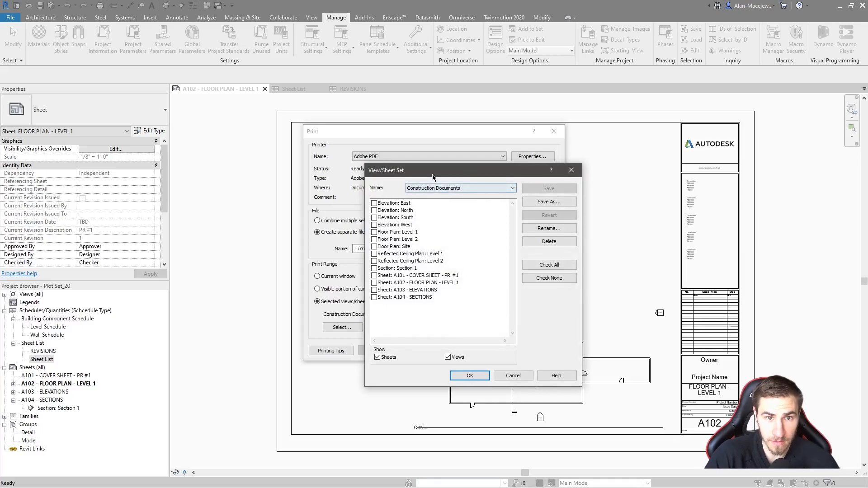
{"action": "left_click_drag", "start_coordinate": [431, 177], "coordinate": [480, 173]}
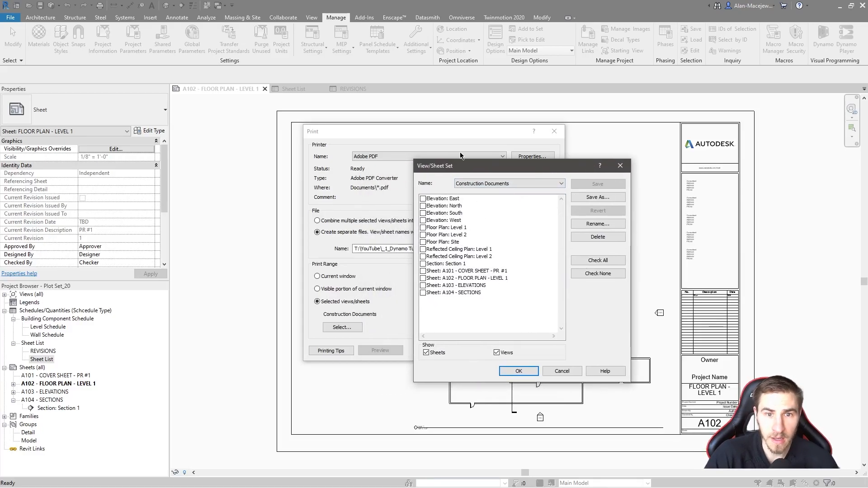
{"action": "left_click", "coordinate": [492, 183]}
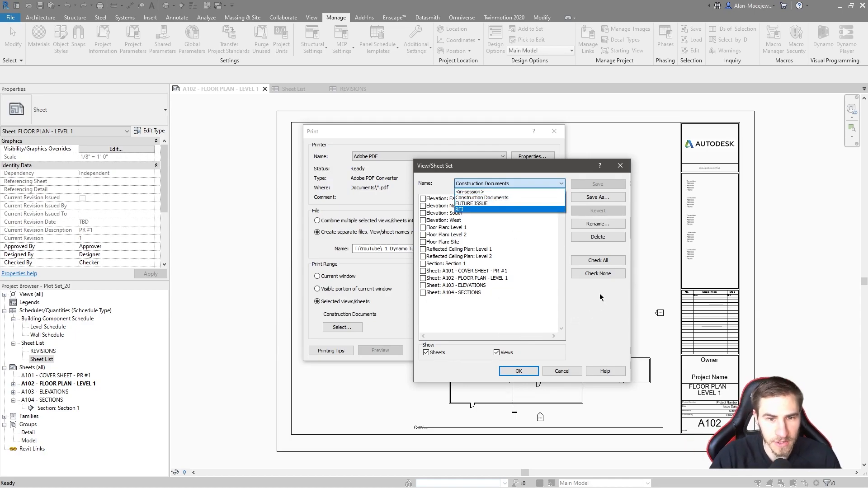
{"action": "left_click", "coordinate": [488, 335]}
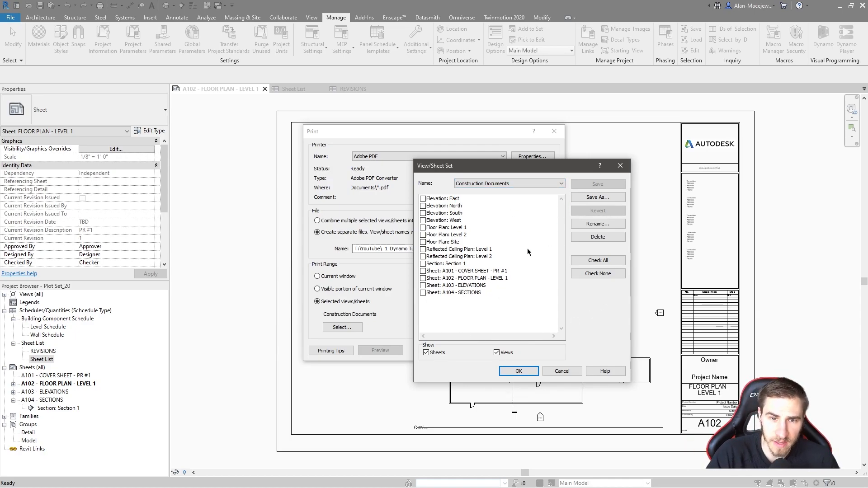
- Limit the View/Sheet Set list to sheets only and highlight all four sheets, A101 to A104
{"action": "left_click", "coordinate": [437, 352]}
{"action": "left_click", "coordinate": [437, 353]}
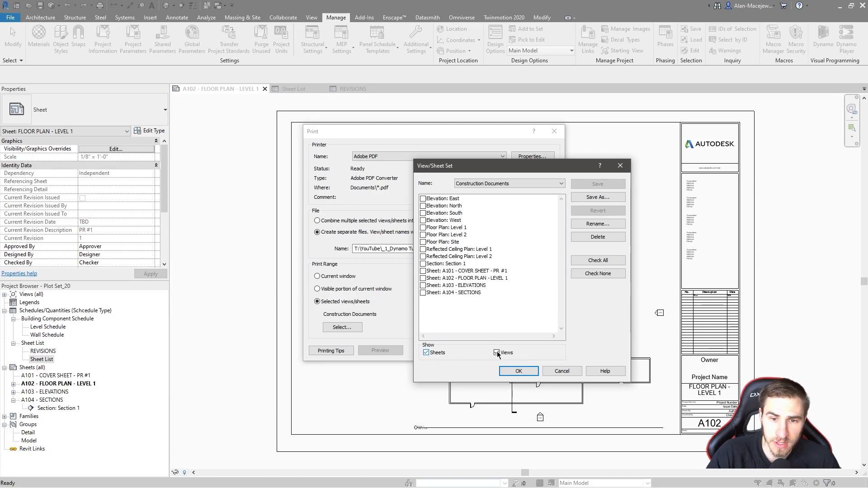
{"action": "left_click", "coordinate": [497, 353]}
{"action": "left_click", "coordinate": [462, 199]}
{"action": "left_click", "coordinate": [470, 221], "text": "shift"}
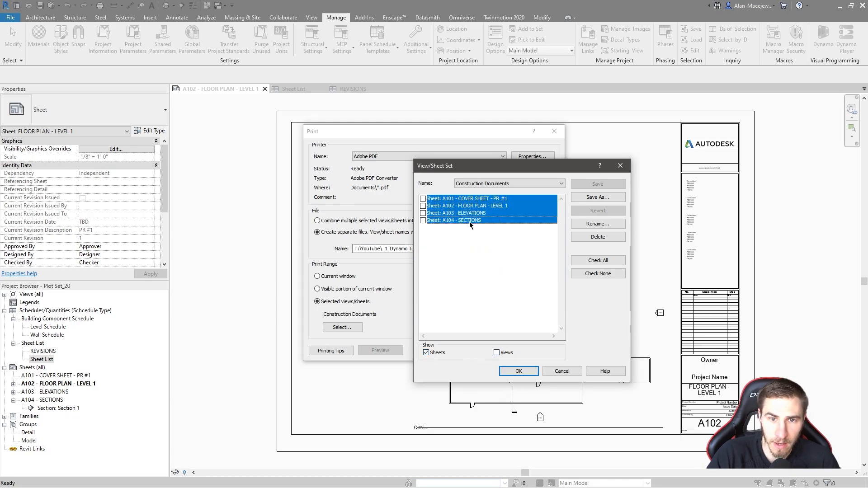
- Check the contents of the saved Construction Documents, FUTURE ISSUE and RFI sets, and close the print dialogs without printing
{"action": "left_click", "coordinate": [514, 185]}
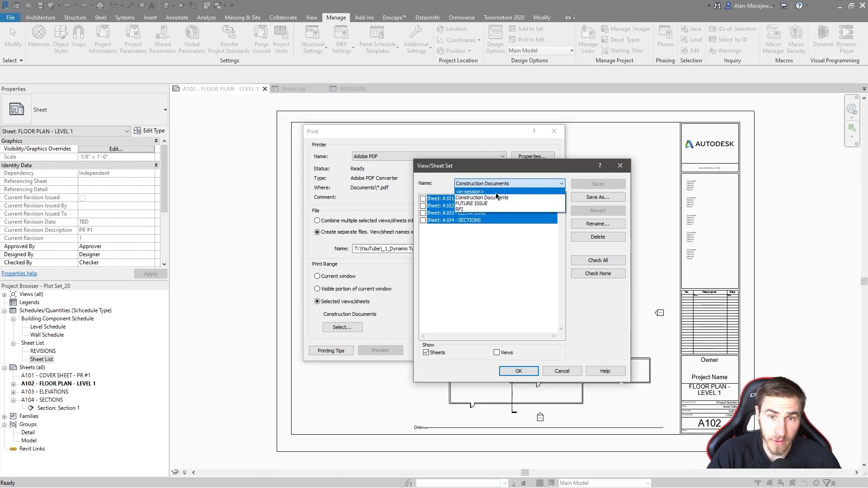
{"action": "left_click", "coordinate": [483, 198]}
{"action": "left_click", "coordinate": [498, 184]}
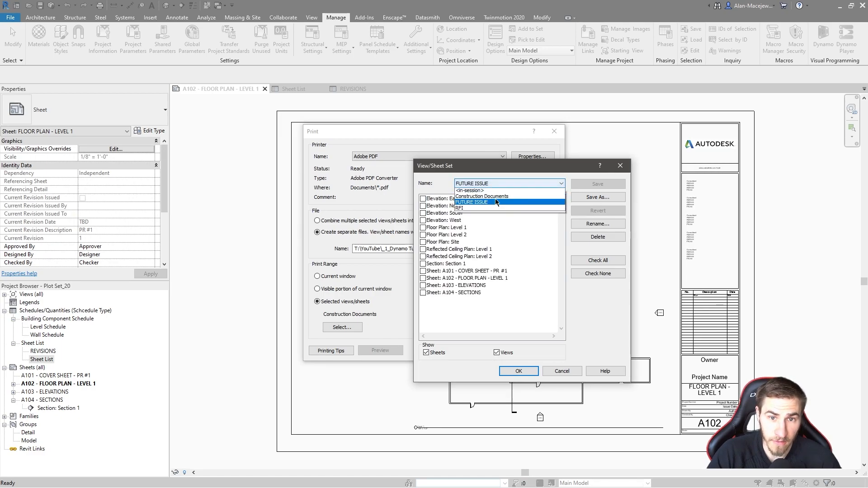
{"action": "left_click", "coordinate": [498, 199]}
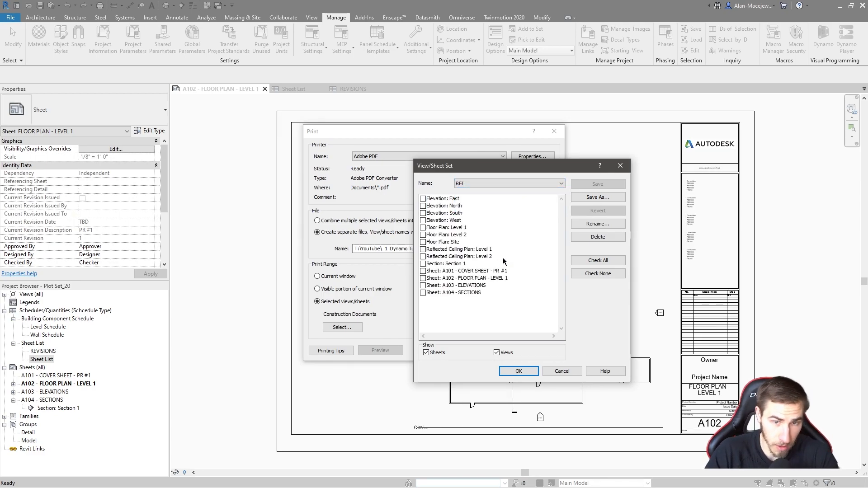
{"action": "left_click", "coordinate": [621, 166]}
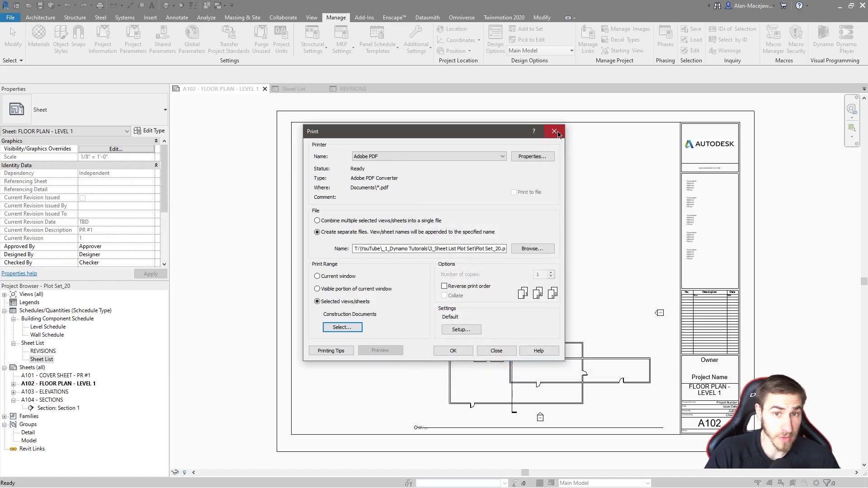
{"action": "left_click", "coordinate": [555, 132]}
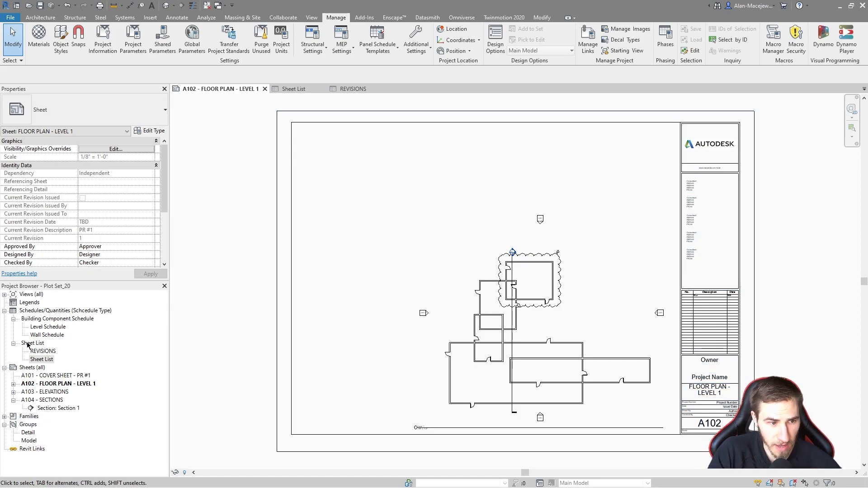
- Open the Sheet List schedule and bring up Dynamo Player with its window enlarged
{"action": "left_click", "coordinate": [45, 351]}
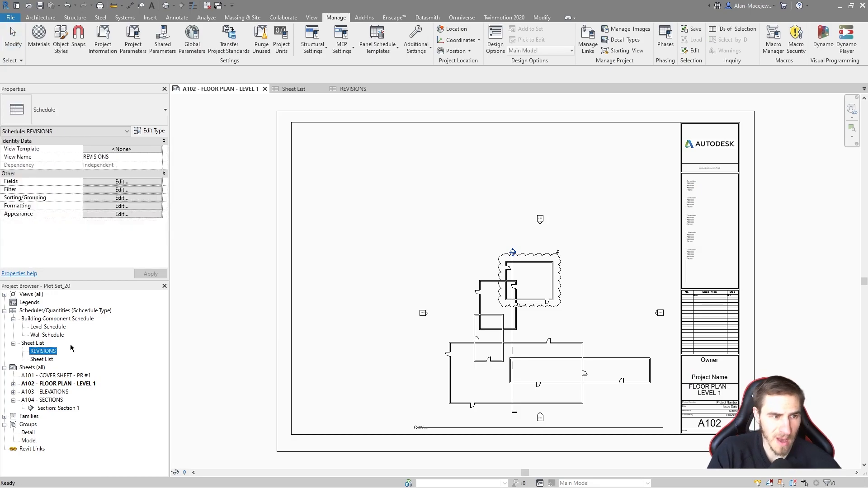
{"action": "left_click", "coordinate": [46, 360]}
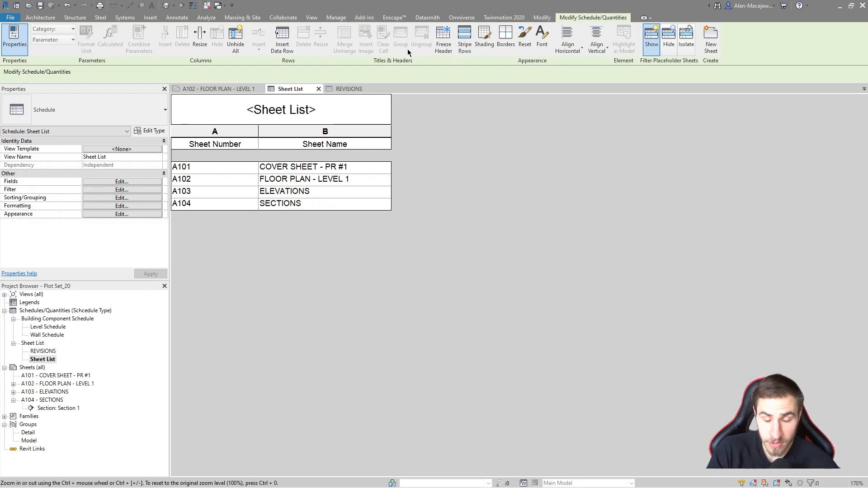
{"action": "left_click", "coordinate": [336, 17]}
{"action": "left_click", "coordinate": [847, 49]}
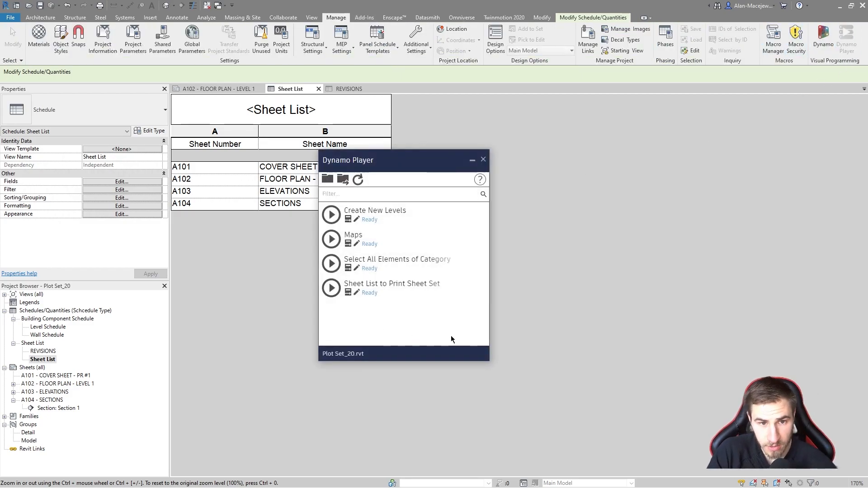
{"action": "left_click_drag", "start_coordinate": [487, 358], "coordinate": [542, 378]}
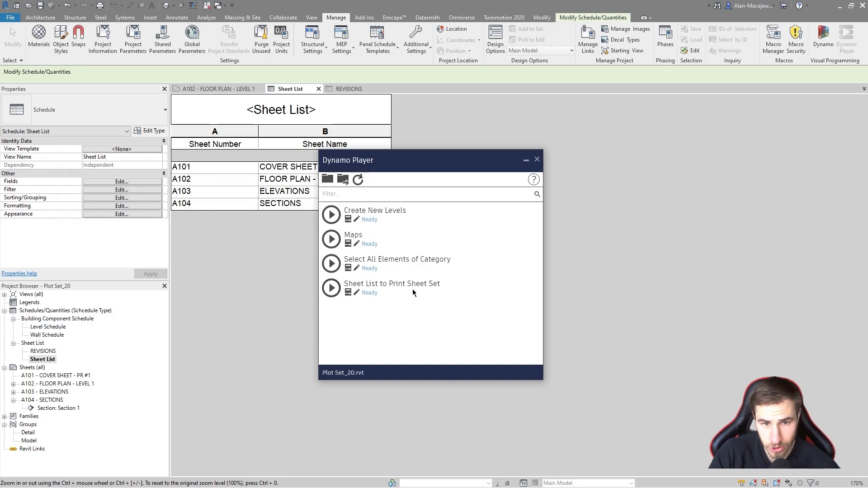
- Try running the Sheet List to Print Sheet Set script, and return to the script list and refresh it
{"action": "left_click", "coordinate": [331, 288]}
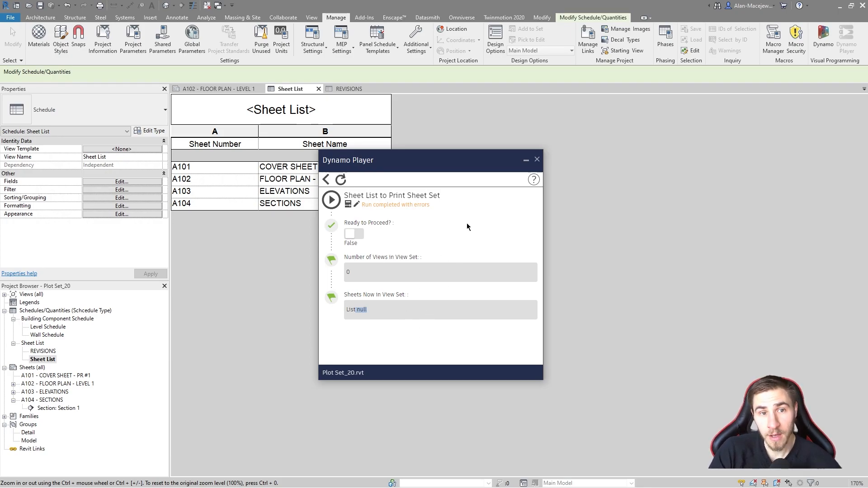
{"action": "left_click_drag", "start_coordinate": [419, 162], "coordinate": [505, 144]}
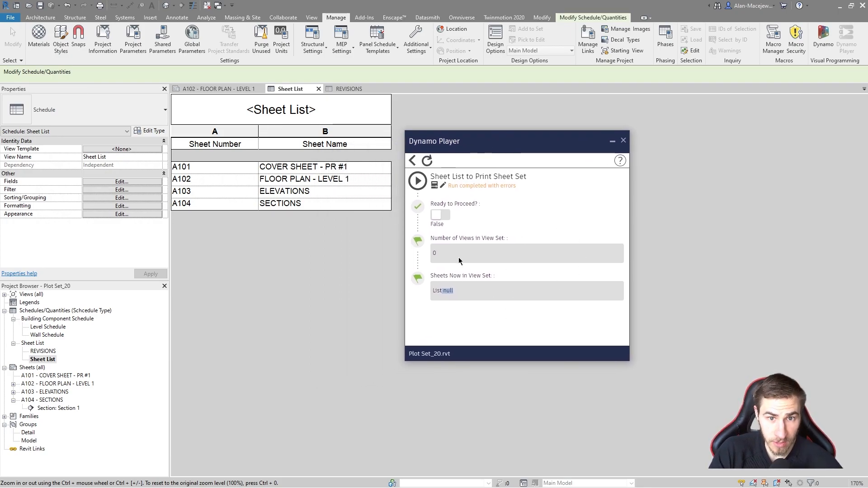
{"action": "left_click", "coordinate": [412, 160]}
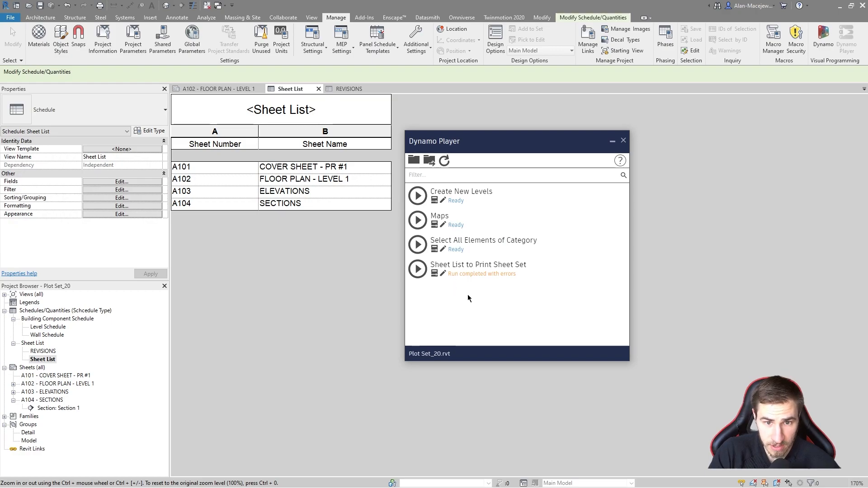
{"action": "left_click", "coordinate": [444, 161]}
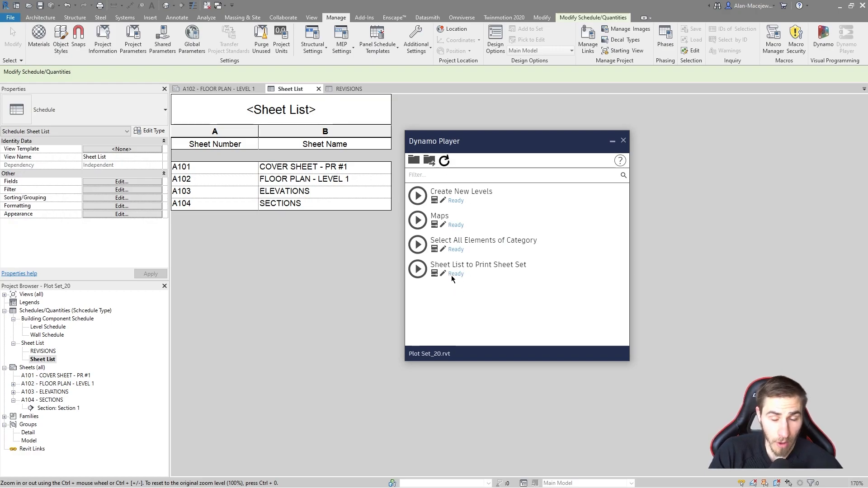
- Rerun the Sheet List to Print Sheet Set script and set its Ready to Proceed? input to True
{"action": "left_click", "coordinate": [417, 268]}
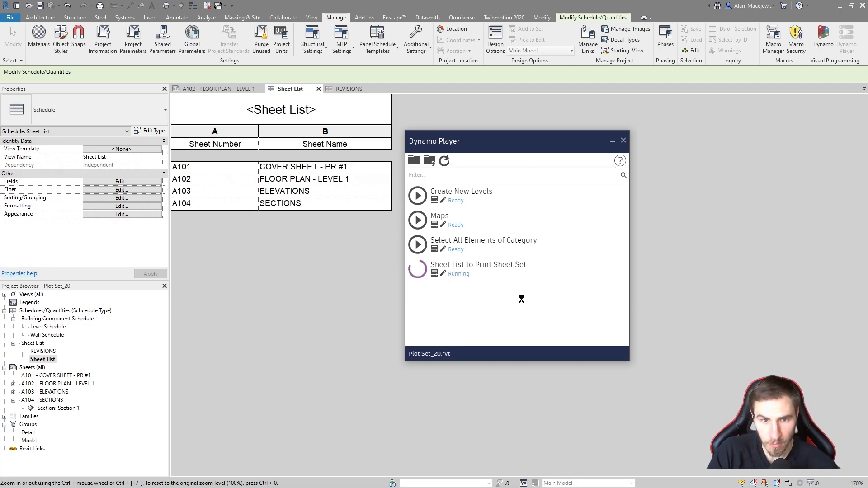
{"action": "double_click", "coordinate": [434, 274]}
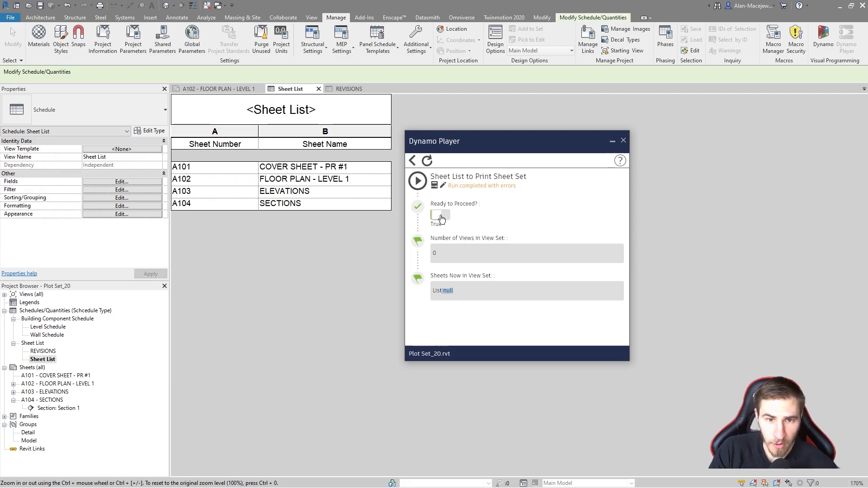
{"action": "left_click", "coordinate": [441, 217]}
{"action": "left_click", "coordinate": [440, 217]}
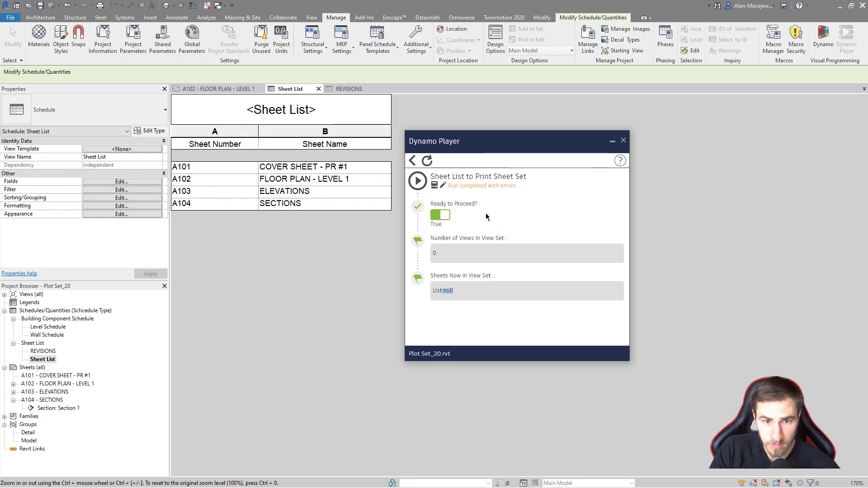
- Run the script with Sheet List as the first choice and Construction Documents as the second, overriding that print set with the schedule's sheets
{"action": "left_click_drag", "start_coordinate": [477, 144], "coordinate": [264, 234]}
{"action": "left_click", "coordinate": [206, 271]}
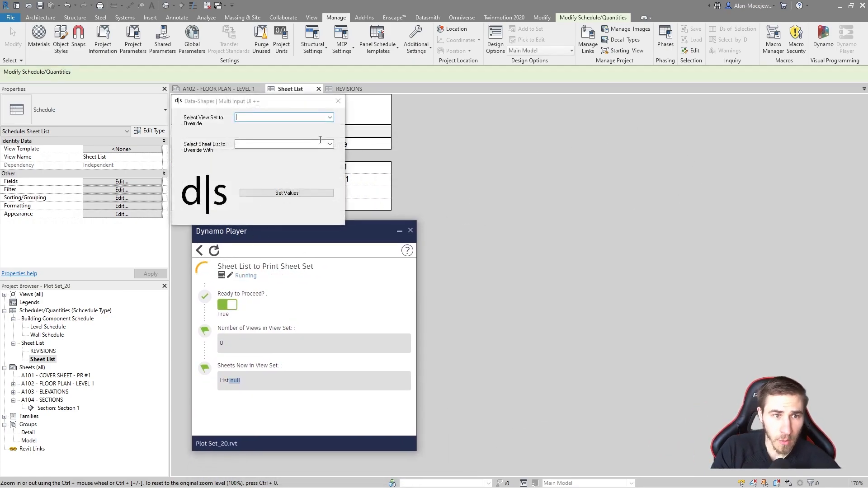
{"action": "left_click_drag", "start_coordinate": [256, 104], "coordinate": [532, 157]}
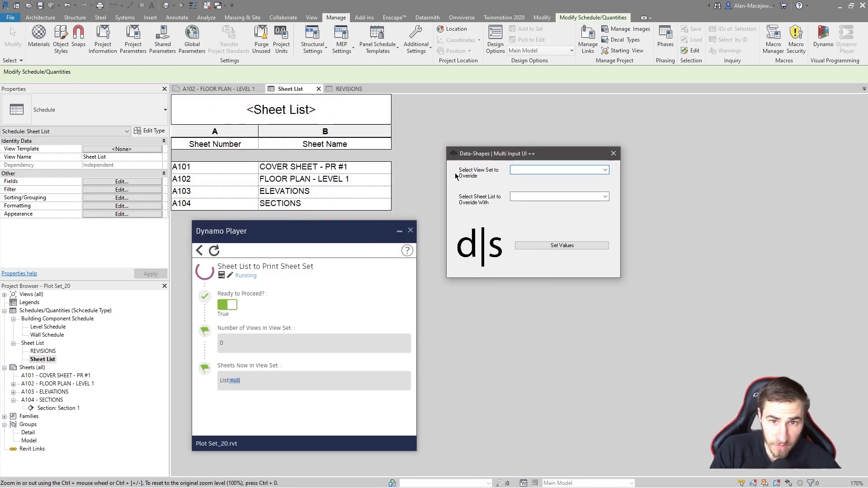
{"action": "left_click", "coordinate": [605, 171]}
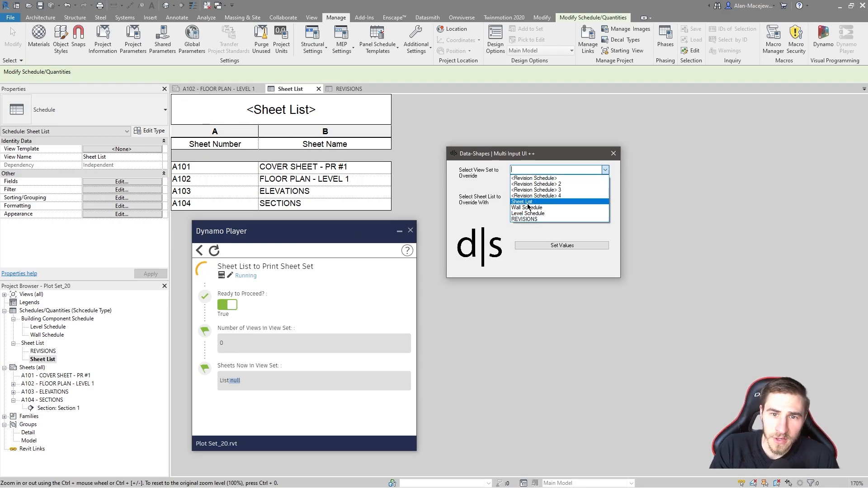
{"action": "left_click", "coordinate": [513, 202]}
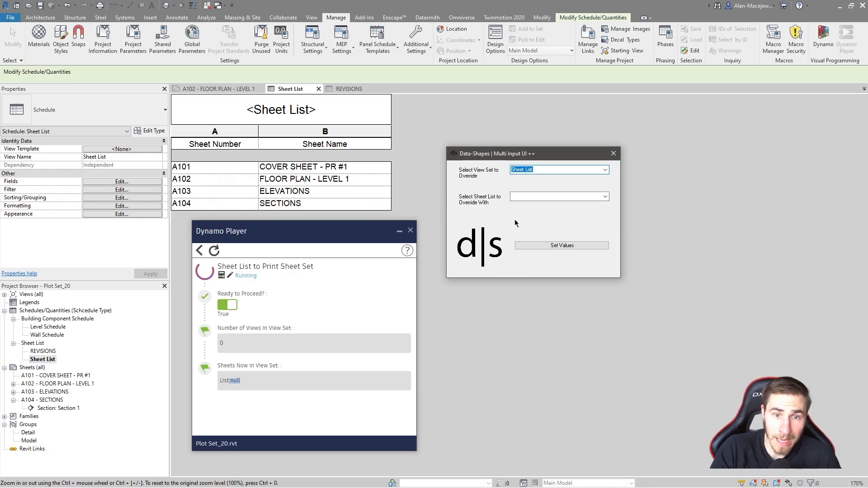
{"action": "left_click", "coordinate": [606, 197]}
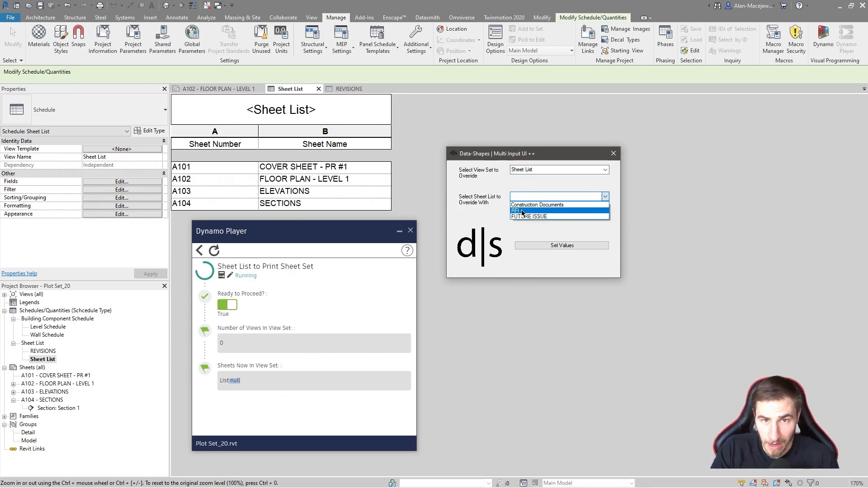
{"action": "left_click", "coordinate": [579, 205]}
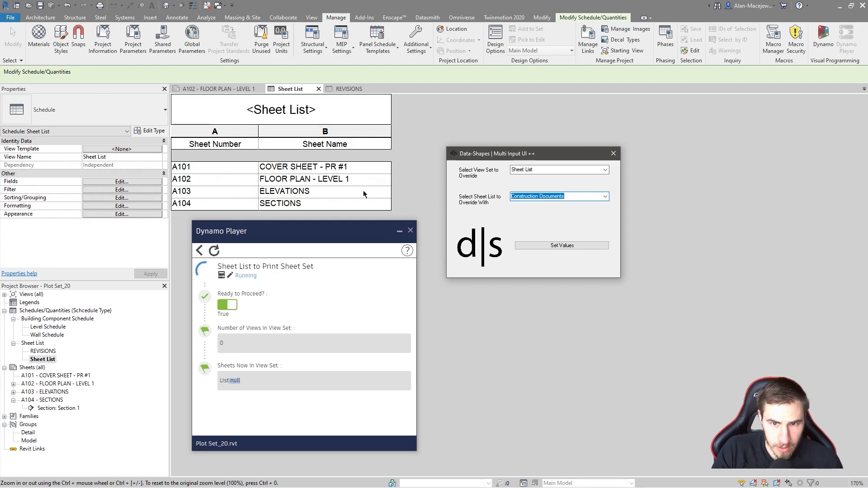
{"action": "left_click", "coordinate": [562, 247]}
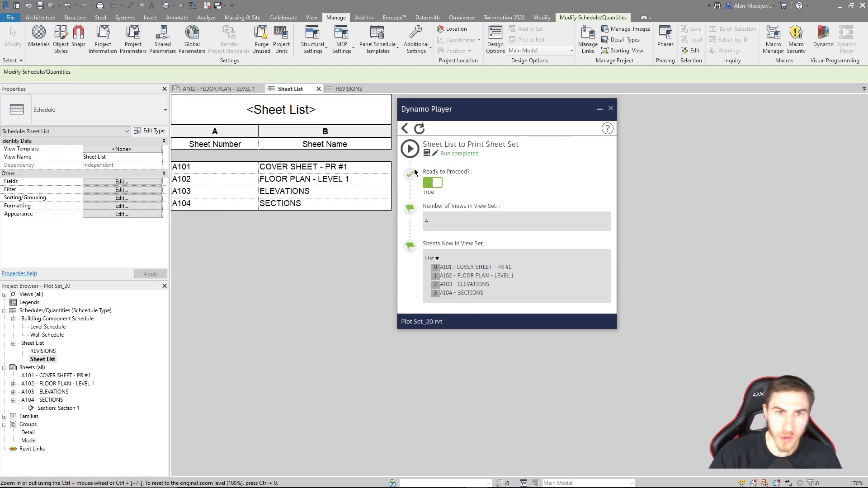
- Rerun the script with Sheet List as the schedule and FUTURE ISSUE as the sheet set to override, and move Dynamo Player off the schedule
{"action": "left_click", "coordinate": [420, 148]}
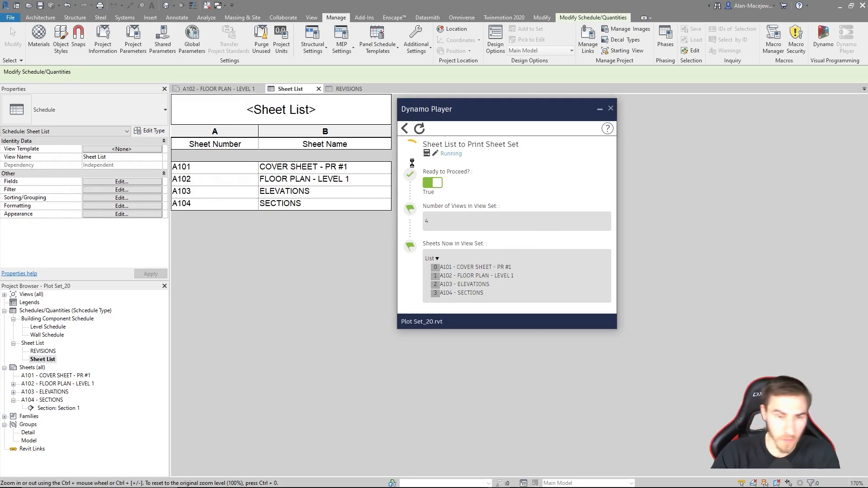
{"action": "left_click", "coordinate": [330, 118]}
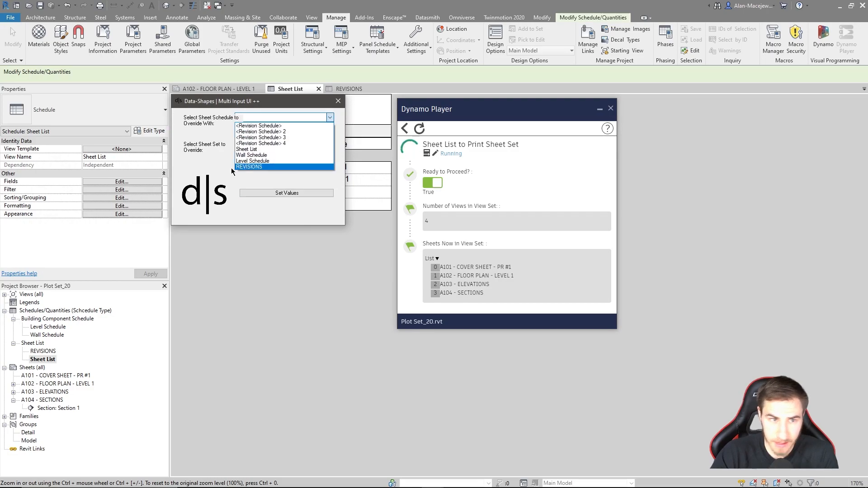
{"action": "left_click", "coordinate": [250, 150]}
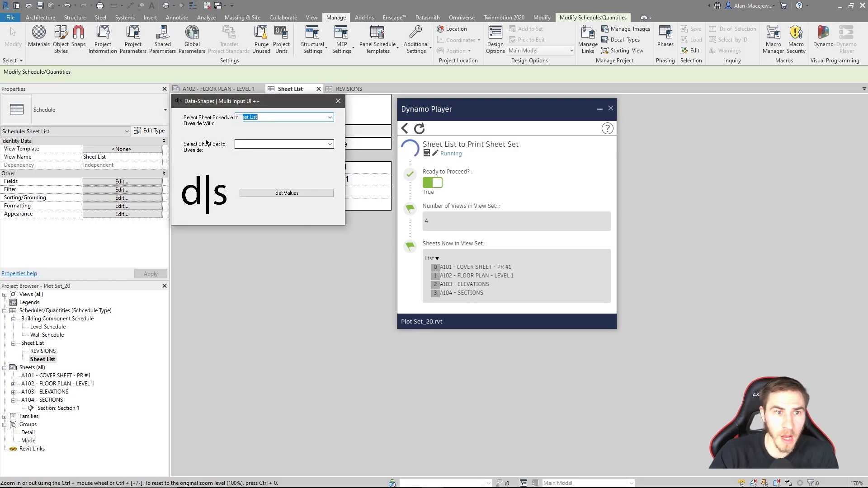
{"action": "left_click", "coordinate": [330, 144]}
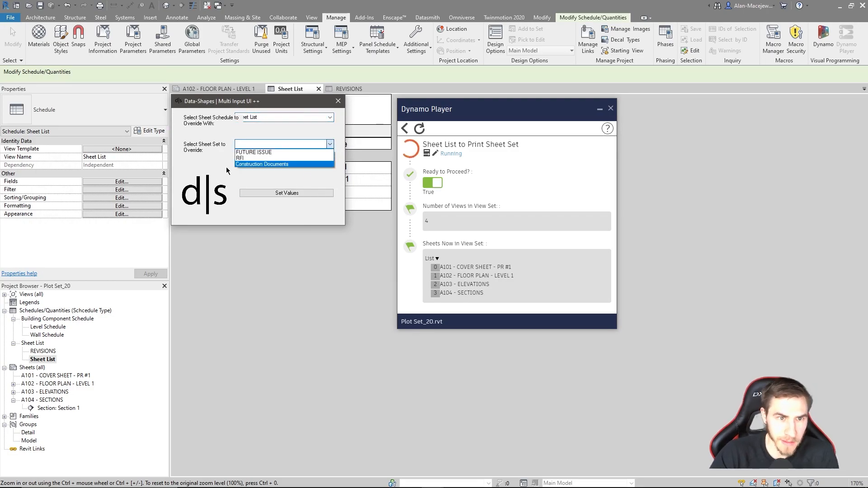
{"action": "left_click", "coordinate": [272, 153]}
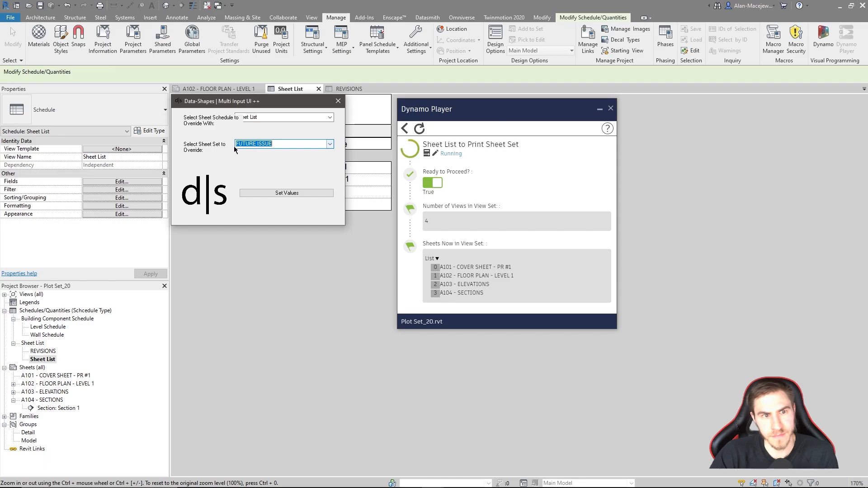
{"action": "left_click", "coordinate": [286, 193]}
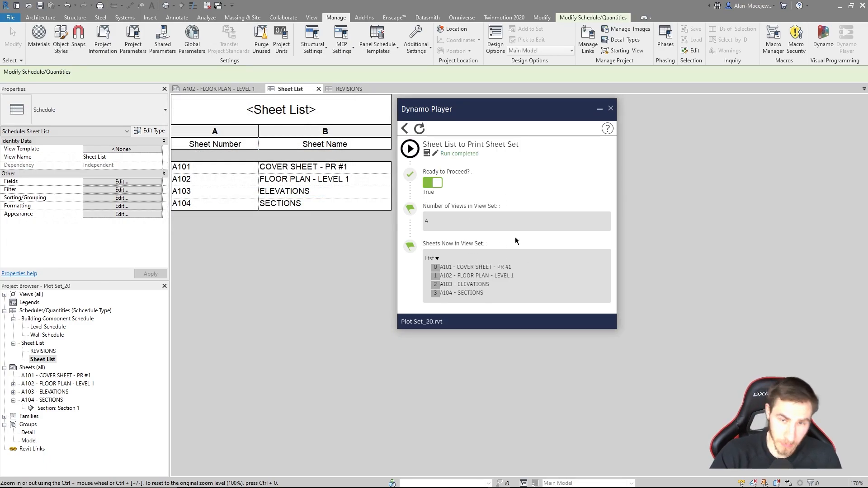
{"action": "left_click_drag", "start_coordinate": [499, 112], "coordinate": [688, 104]}
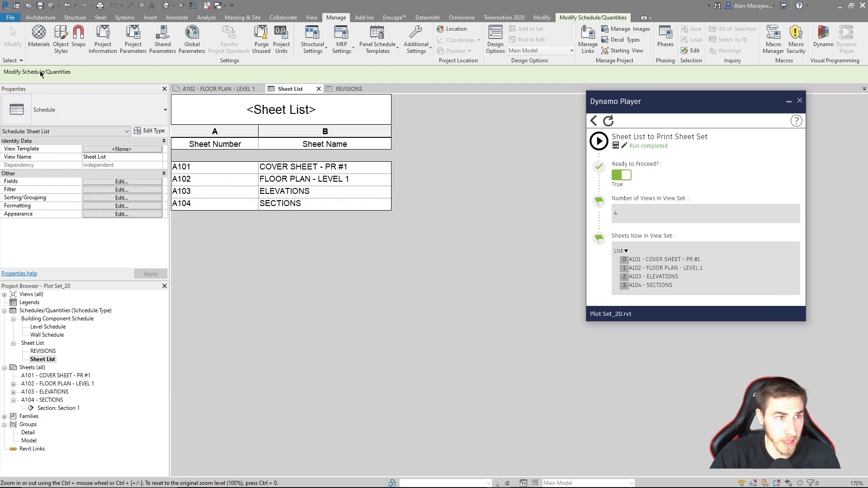
- Check which sheets are included in the FUTURE ISSUE and Construction Documents sets in the print settings, and close them without printing
{"action": "left_click", "coordinate": [11, 18]}
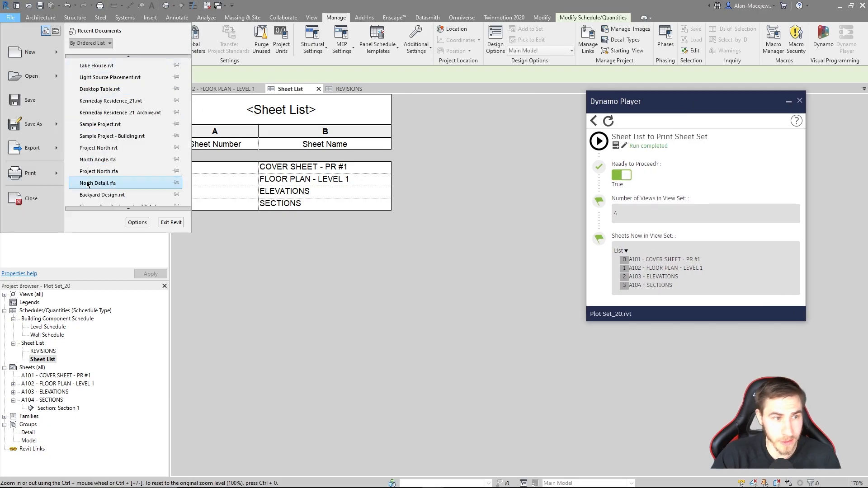
{"action": "left_click", "coordinate": [31, 180]}
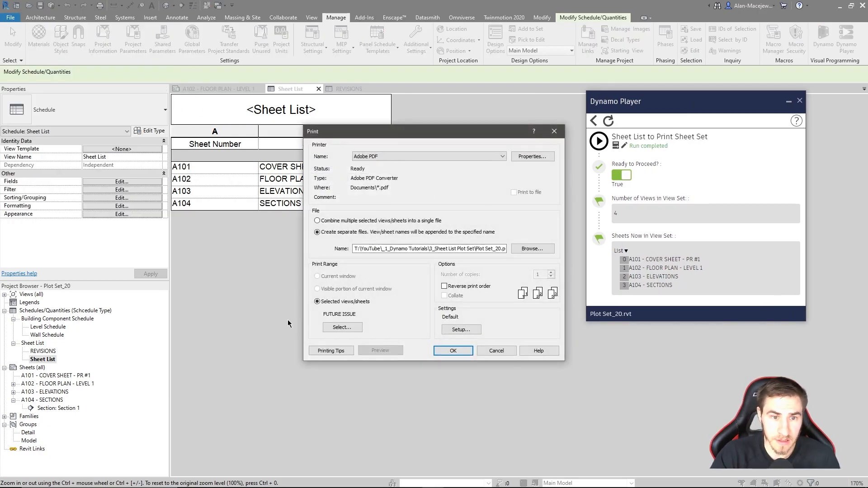
{"action": "left_click", "coordinate": [343, 327]}
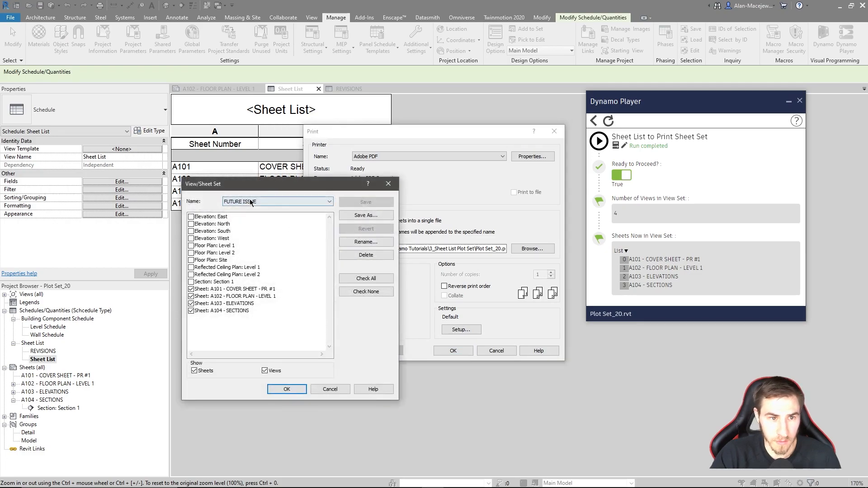
{"action": "left_click", "coordinate": [255, 202]}
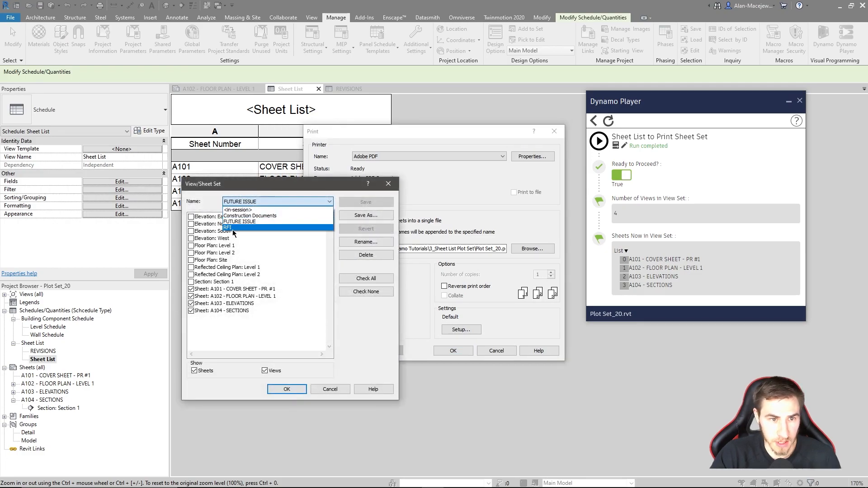
{"action": "left_click", "coordinate": [257, 216]}
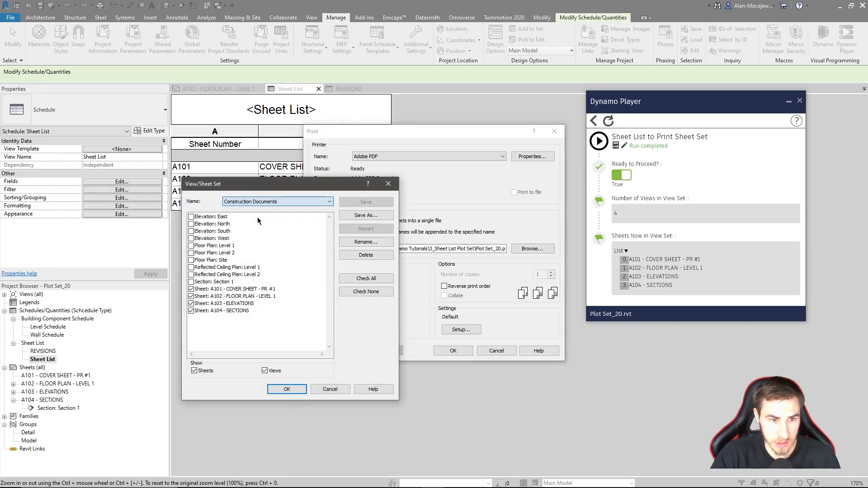
{"action": "left_click", "coordinate": [237, 312]}
{"action": "left_click", "coordinate": [330, 389]}
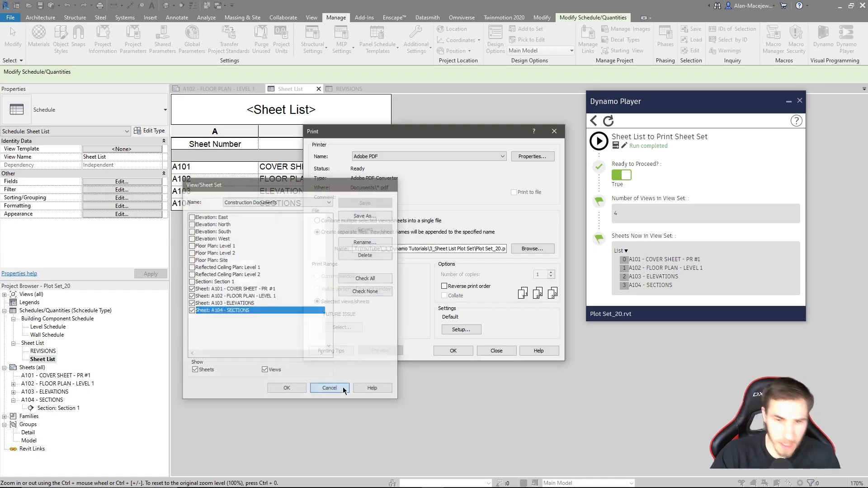
{"action": "left_click", "coordinate": [497, 352]}
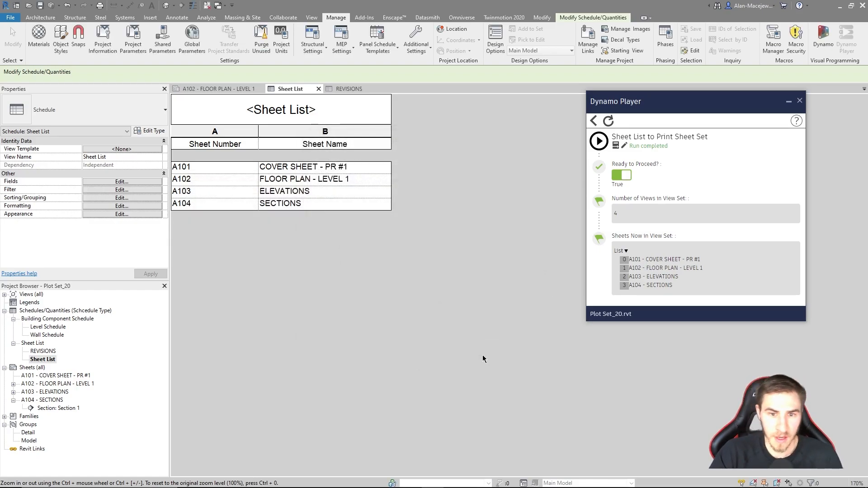
- Open the REVISIONS schedule and run the script with REVISIONS as the schedule and RFI as the sheet set to override
{"action": "double_click", "coordinate": [47, 352]}
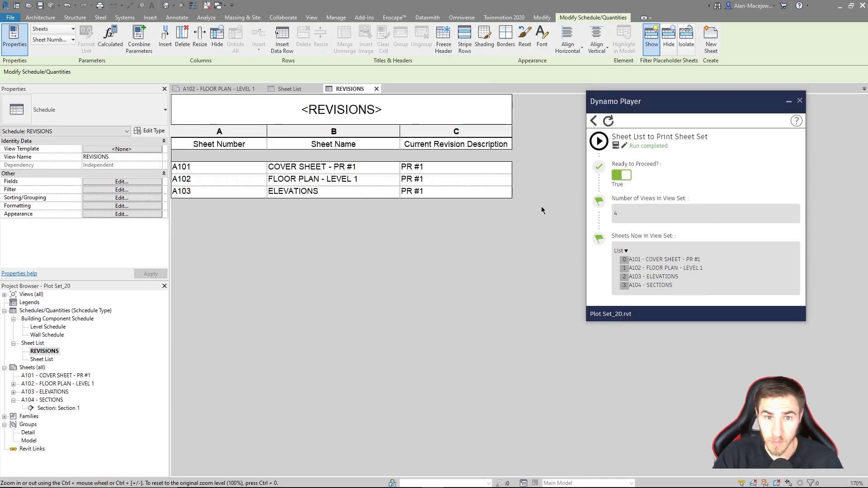
{"action": "left_click", "coordinate": [600, 141]}
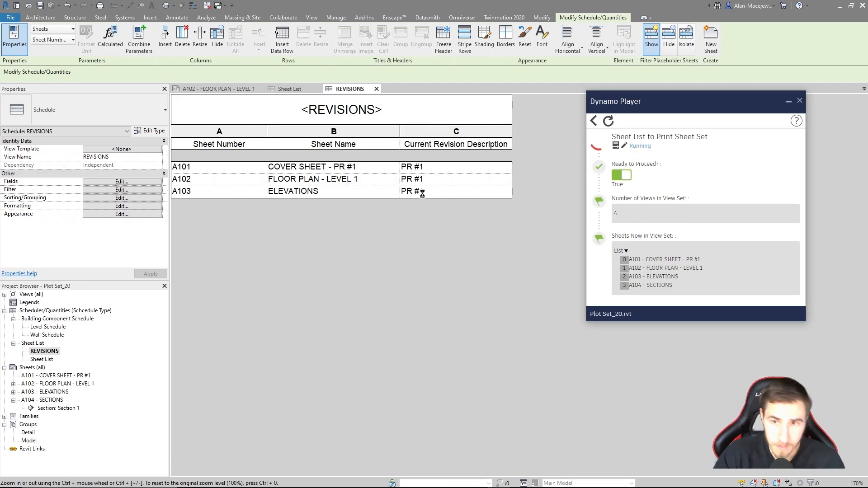
{"action": "left_click_drag", "start_coordinate": [286, 108], "coordinate": [446, 169]}
{"action": "left_click", "coordinate": [484, 182]}
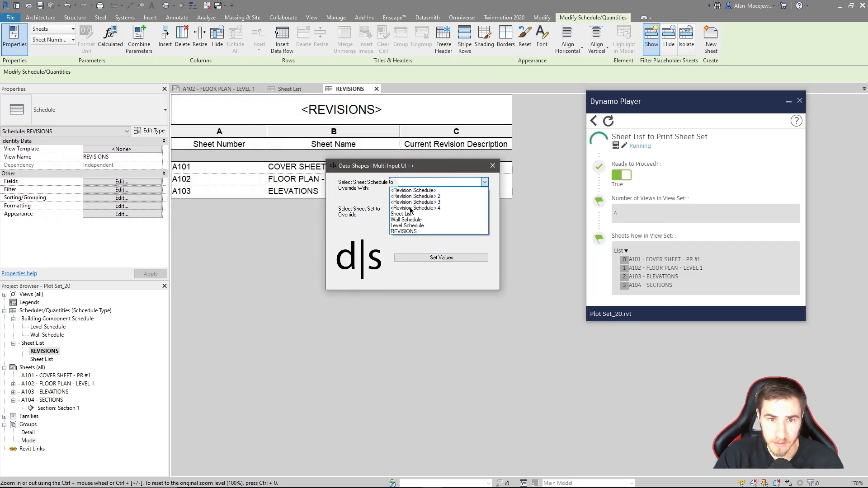
{"action": "left_click", "coordinate": [414, 231]}
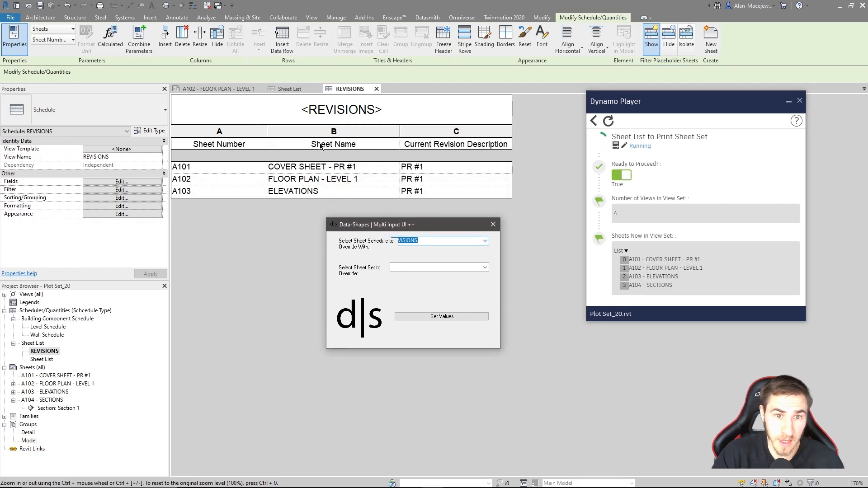
{"action": "left_click", "coordinate": [484, 267]}
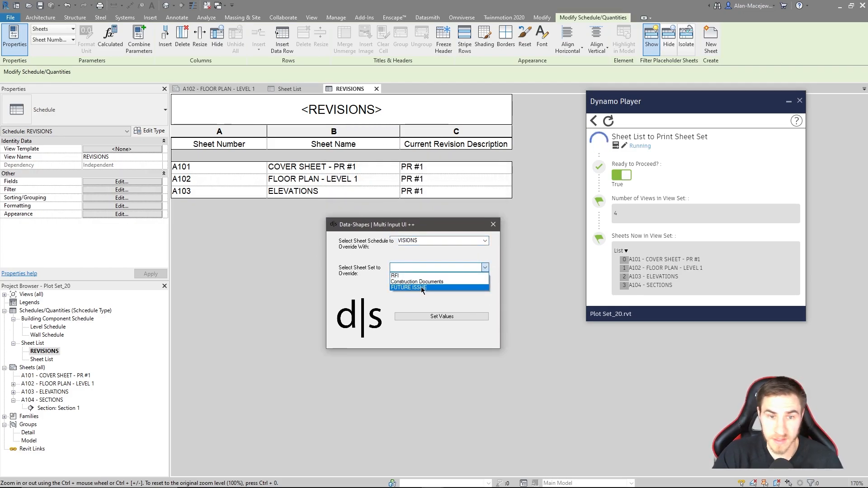
{"action": "left_click", "coordinate": [395, 276]}
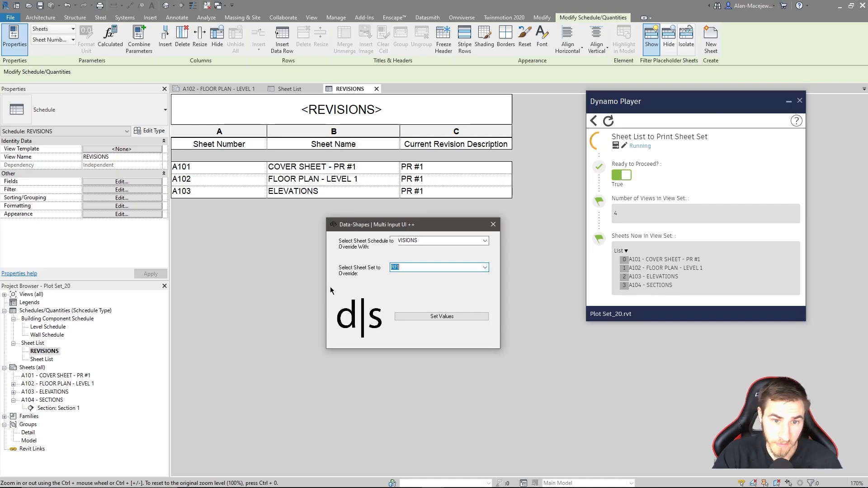
{"action": "left_click", "coordinate": [418, 316]}
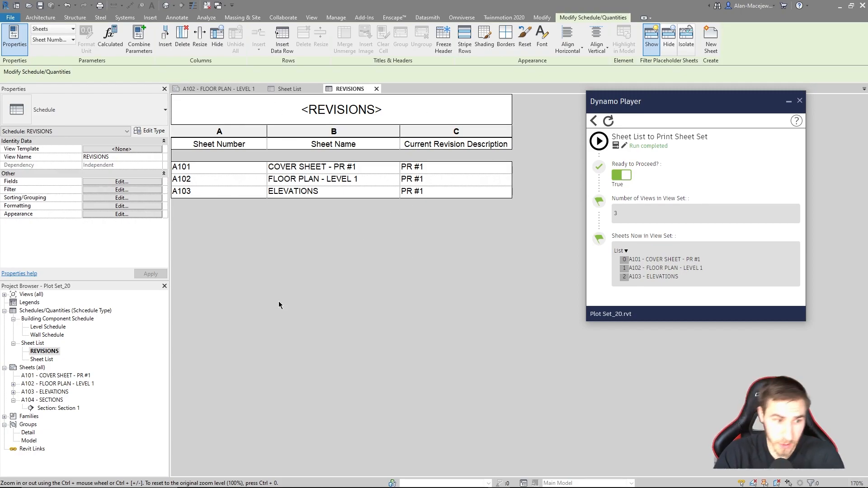
- Compare the sheets included in the RFI, FUTURE ISSUE and Construction Documents print sets, and close the print settings without printing
{"action": "left_click", "coordinate": [10, 17]}
{"action": "left_click", "coordinate": [11, 179]}
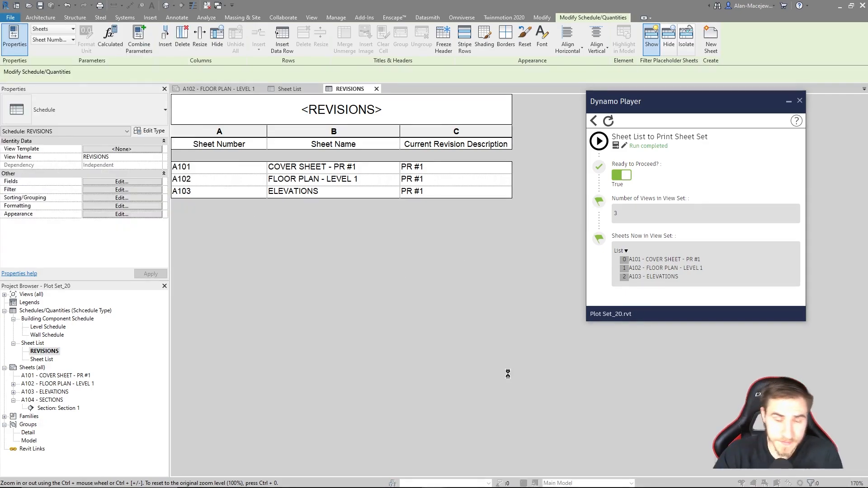
{"action": "left_click", "coordinate": [348, 327]}
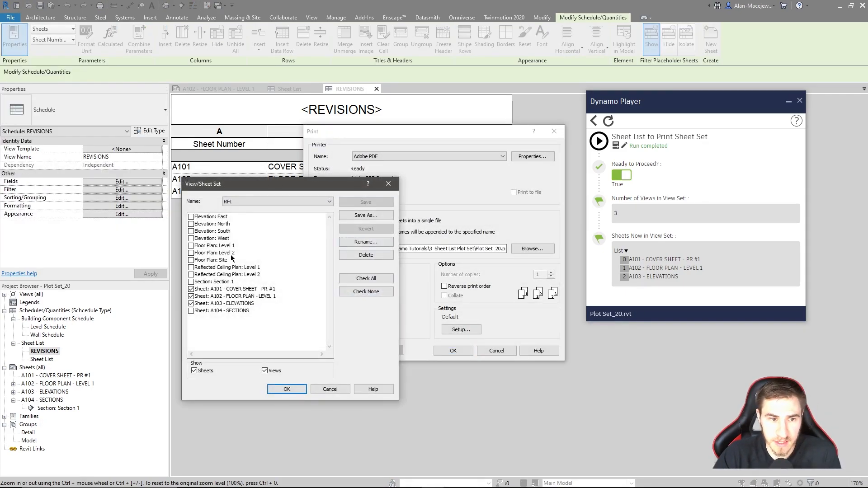
{"action": "left_click", "coordinate": [253, 202]}
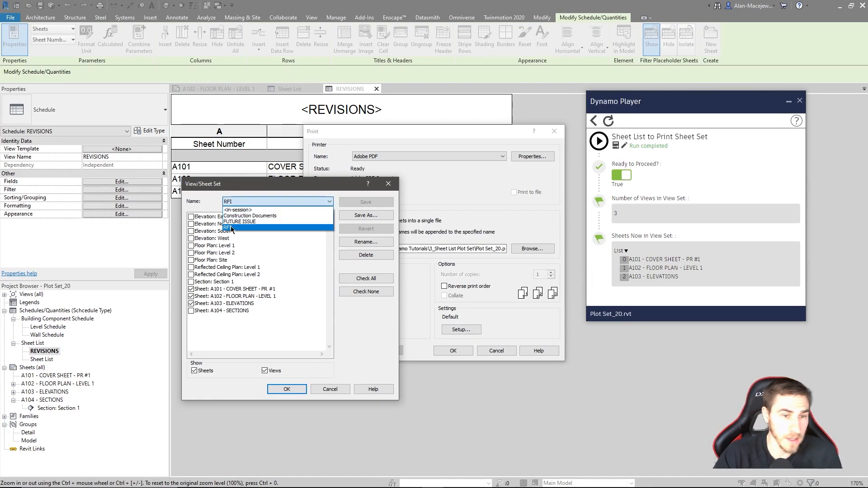
{"action": "left_click", "coordinate": [264, 221]}
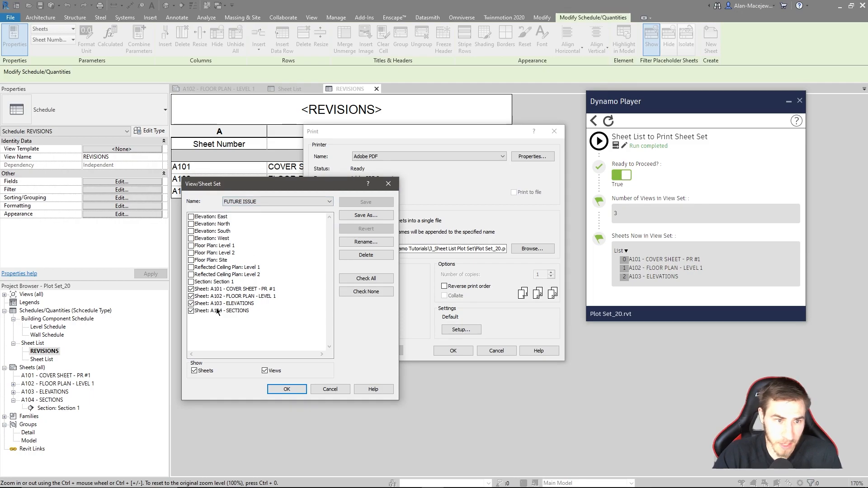
{"action": "left_click", "coordinate": [285, 203]}
{"action": "left_click", "coordinate": [252, 215]}
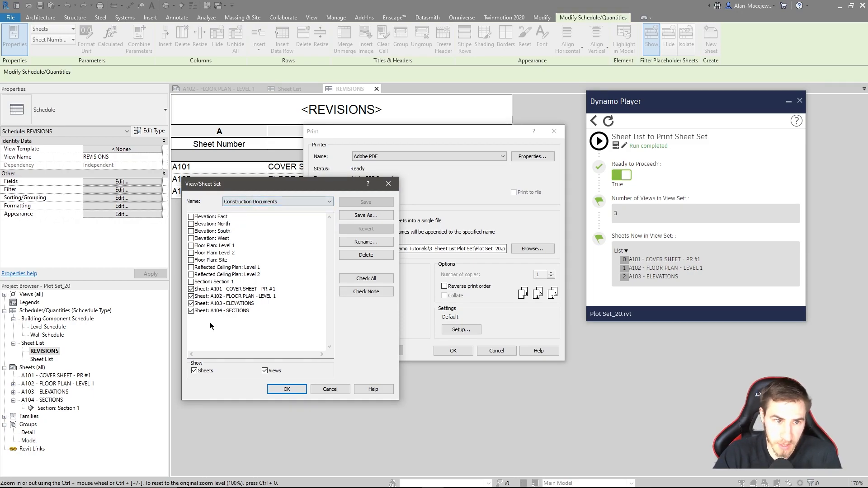
{"action": "left_click", "coordinate": [336, 390]}
{"action": "left_click", "coordinate": [497, 351]}
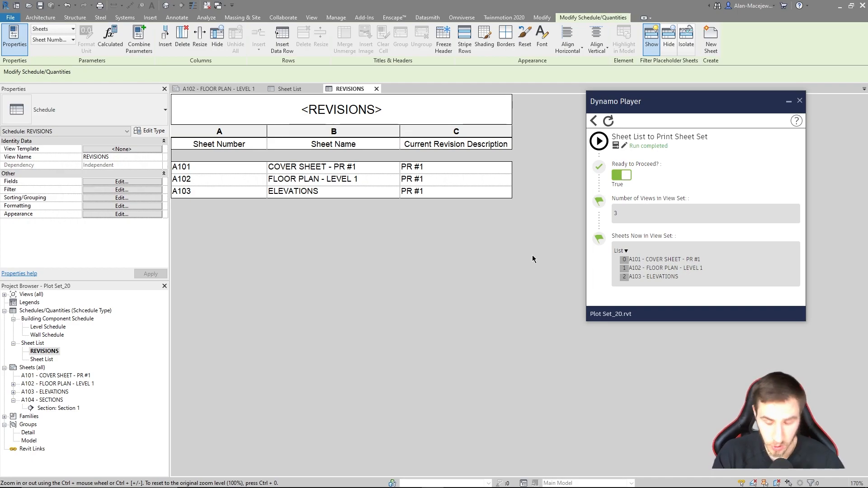
- Move the Dynamo Player window below the REVISIONS schedule and close it
{"action": "left_click_drag", "start_coordinate": [698, 102], "coordinate": [428, 226]}
{"action": "left_click_drag", "start_coordinate": [468, 231], "coordinate": [463, 222]}
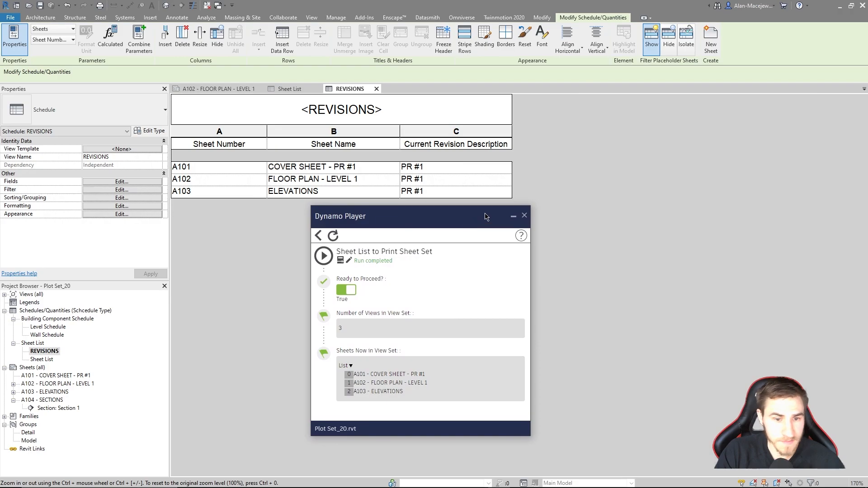
{"action": "left_click", "coordinate": [524, 215]}
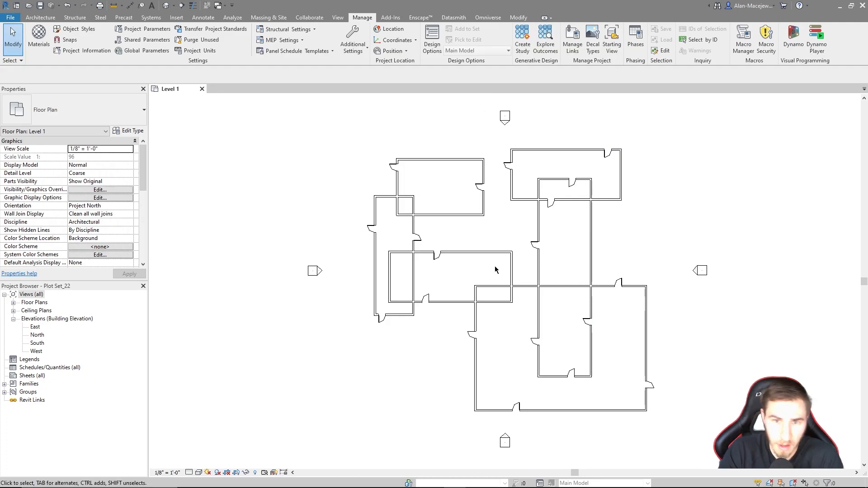
- Start a new sheet list and add the Sheet Number and Sheet Name fields to it
{"action": "left_click", "coordinate": [339, 20]}
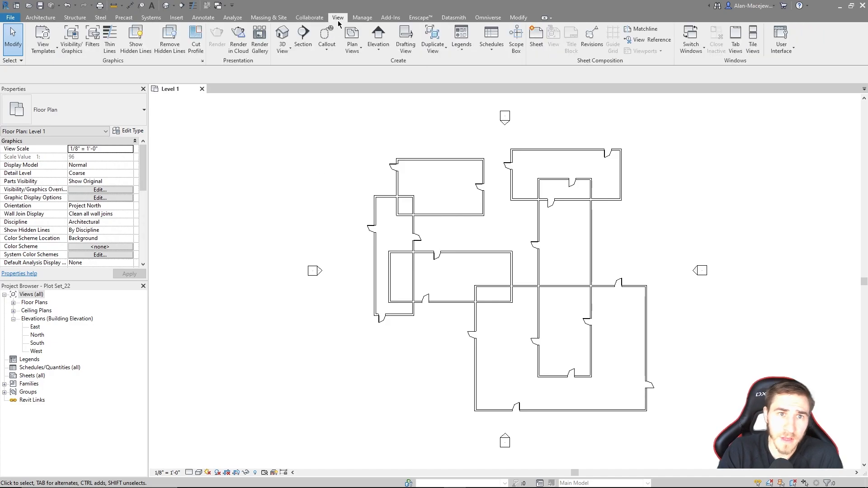
{"action": "left_click", "coordinate": [493, 45]}
{"action": "left_click", "coordinate": [489, 120]}
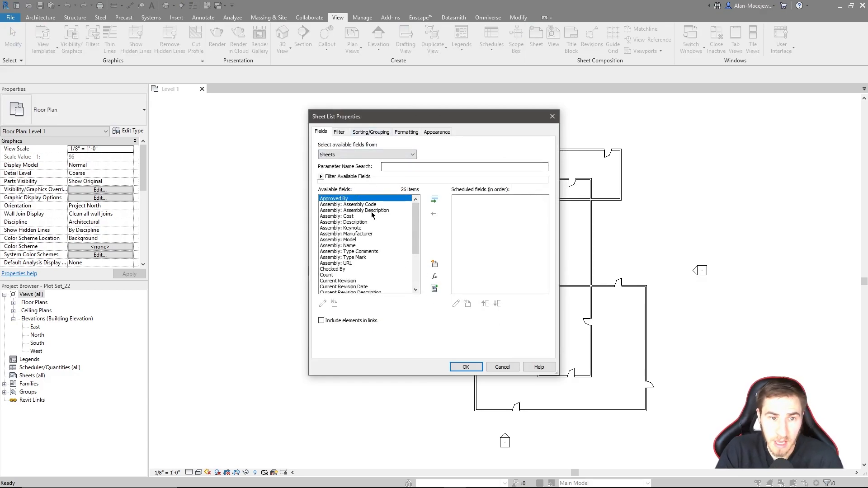
{"action": "scroll", "coordinate": [371, 212], "scroll_direction": "down", "scroll_amount": 3}
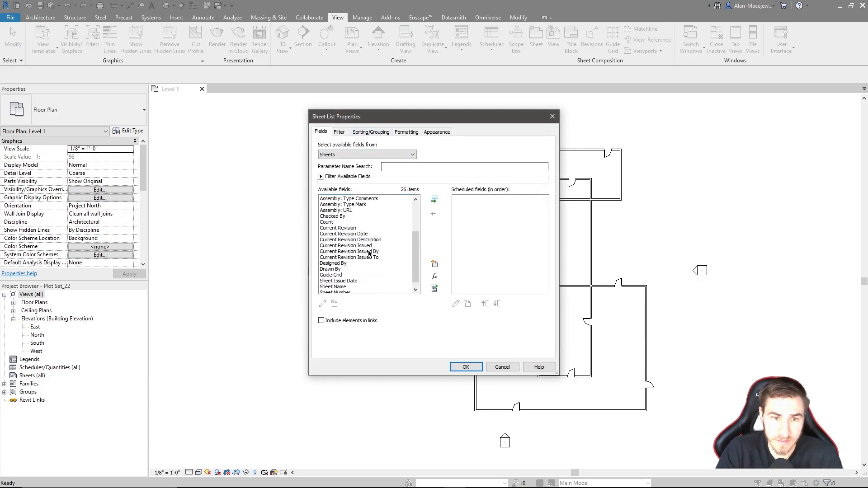
{"action": "scroll", "coordinate": [370, 253], "scroll_direction": "down", "scroll_amount": 1}
{"action": "left_click", "coordinate": [343, 281]}
{"action": "left_click", "coordinate": [343, 287]}
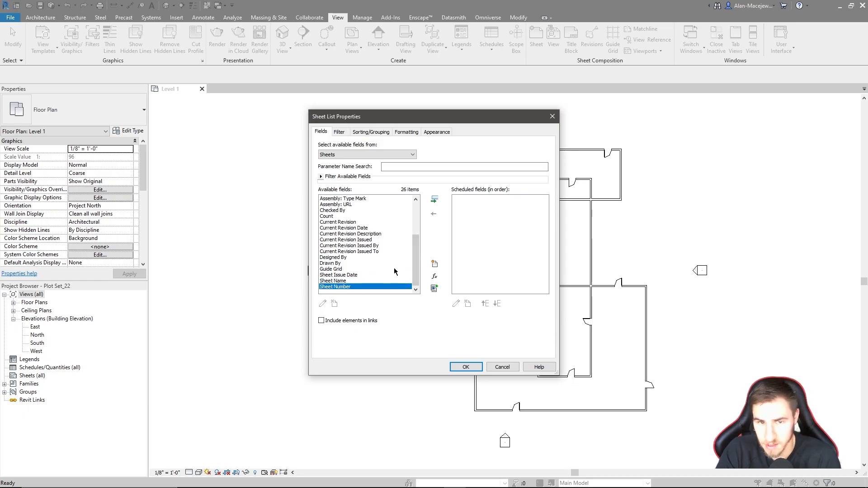
{"action": "left_click", "coordinate": [435, 200]}
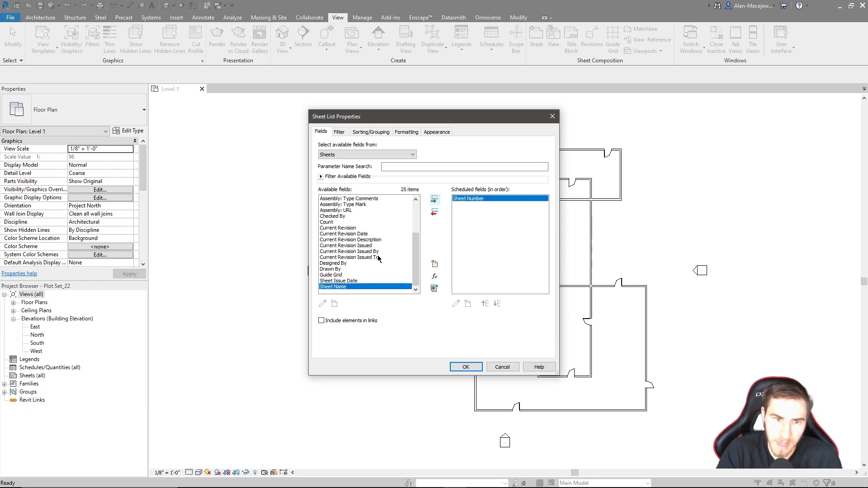
{"action": "left_click", "coordinate": [436, 202]}
- Add the Current Revision Description field after Sheet Name and create the sheet list
{"action": "scroll", "coordinate": [371, 257], "scroll_direction": "up", "scroll_amount": 3}
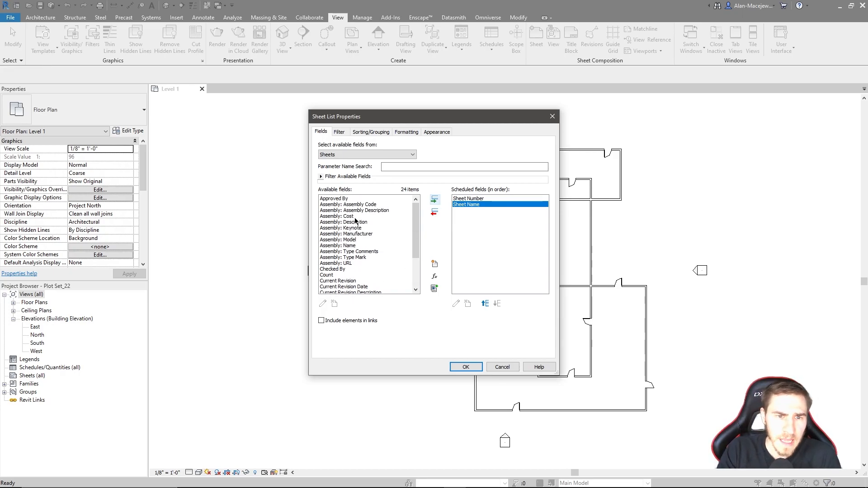
{"action": "scroll", "coordinate": [371, 220], "scroll_direction": "down", "scroll_amount": 3}
{"action": "left_click", "coordinate": [349, 236]}
{"action": "left_click", "coordinate": [357, 245]}
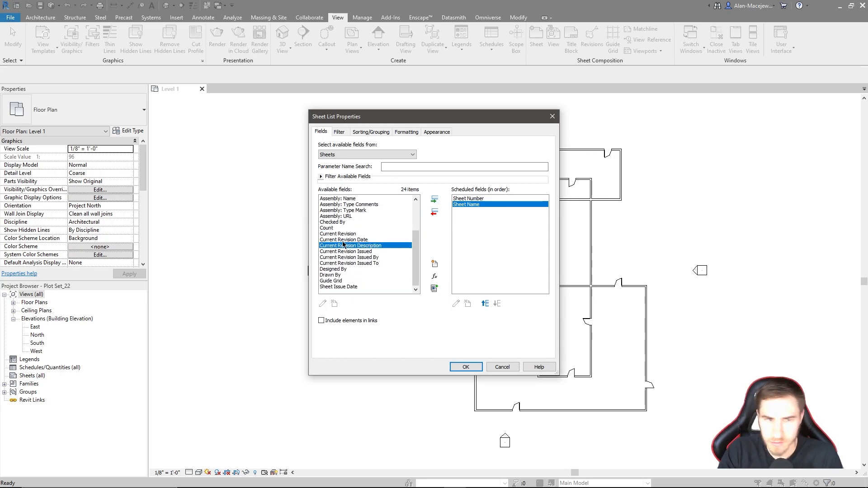
{"action": "left_click", "coordinate": [434, 199]}
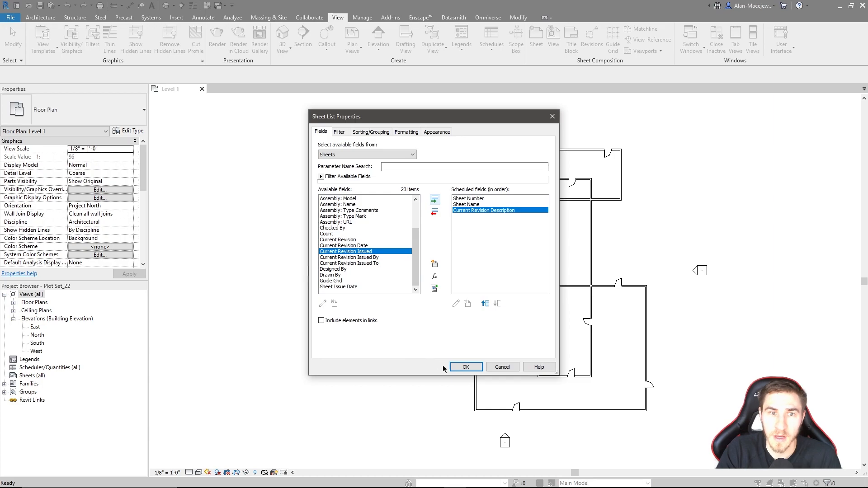
{"action": "left_click", "coordinate": [466, 369]}
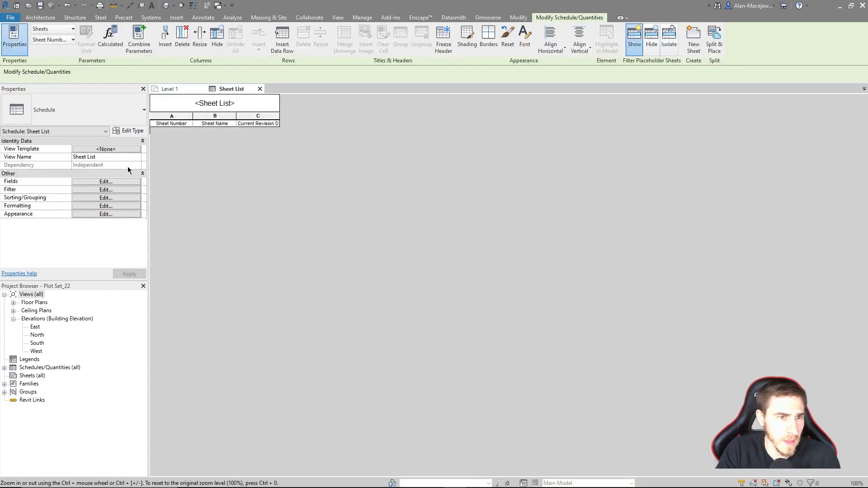
- Rename the new sheet list schedule to SHEET LIST in the project browser
{"action": "scroll", "coordinate": [210, 203], "scroll_direction": "up", "scroll_amount": 4, "text": "ctrl"}
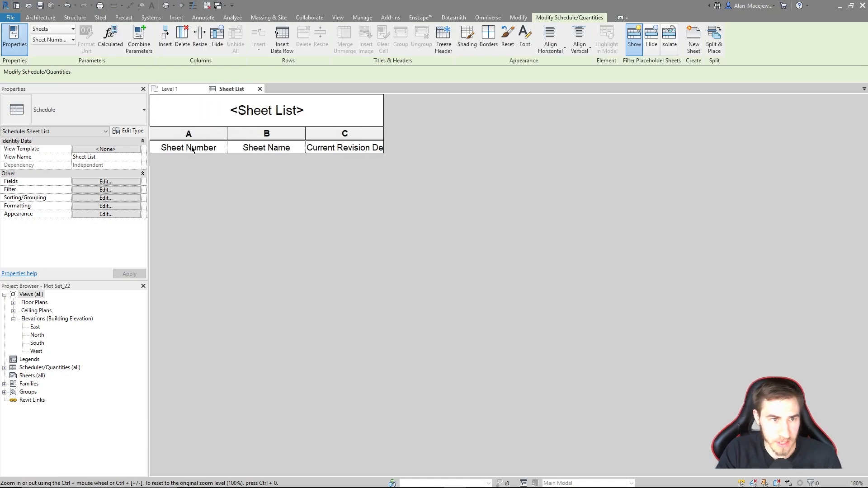
{"action": "left_click", "coordinate": [5, 368]}
{"action": "right_click", "coordinate": [33, 376]}
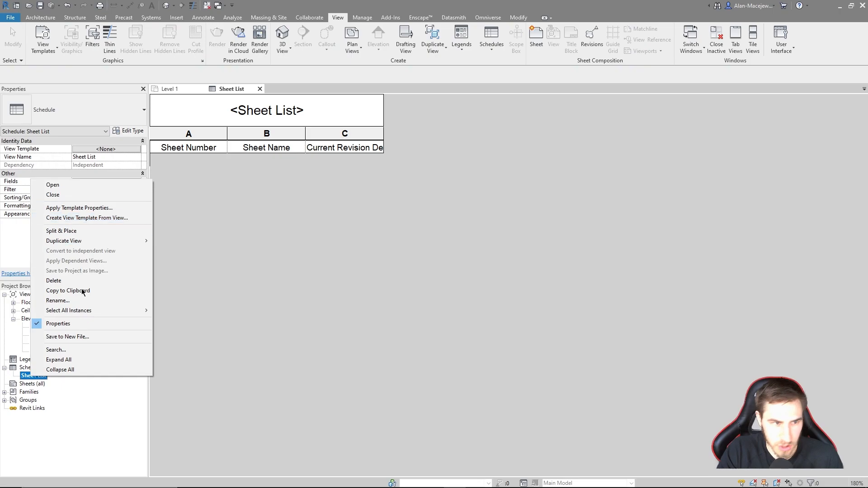
{"action": "left_click", "coordinate": [122, 300]}
{"action": "type", "text": "SHEET SHEETS"}
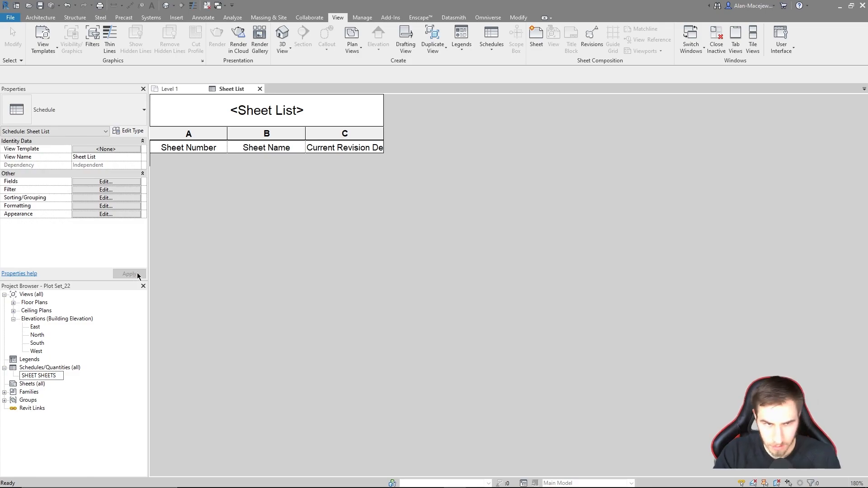
{"action": "key", "text": "Return"}
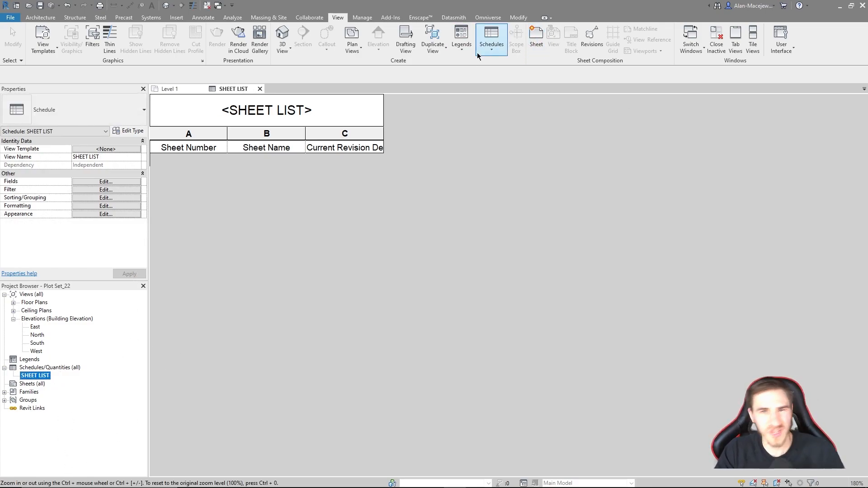
- Create a schedule for the Levels category that contains only the Name field
{"action": "left_click", "coordinate": [493, 45]}
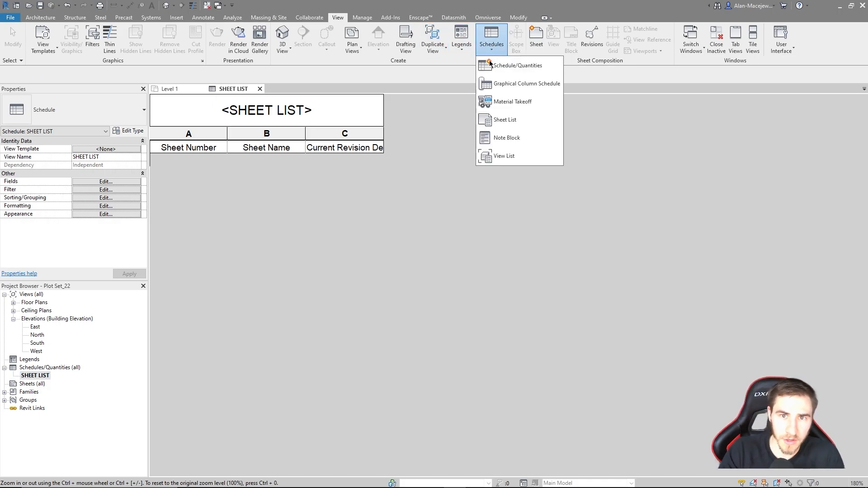
{"action": "left_click", "coordinate": [527, 69]}
{"action": "scroll", "coordinate": [382, 239], "scroll_direction": "down", "scroll_amount": 3}
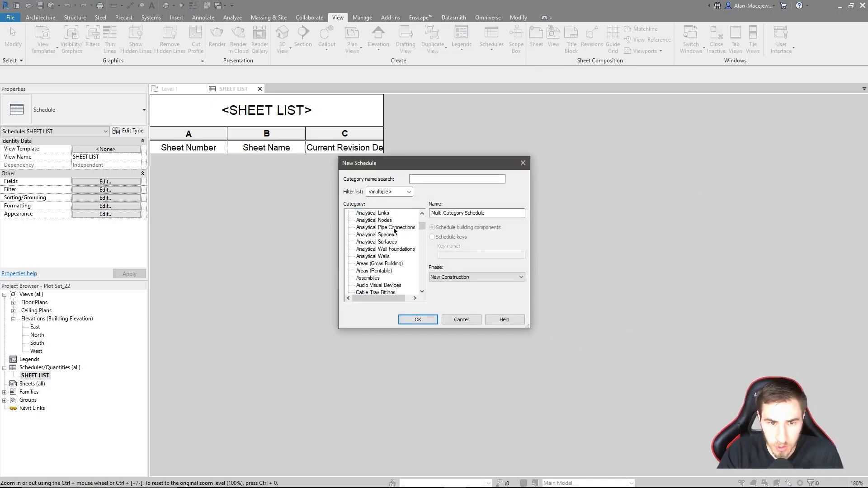
{"action": "left_click", "coordinate": [439, 180]}
{"action": "type", "text": "lev"}
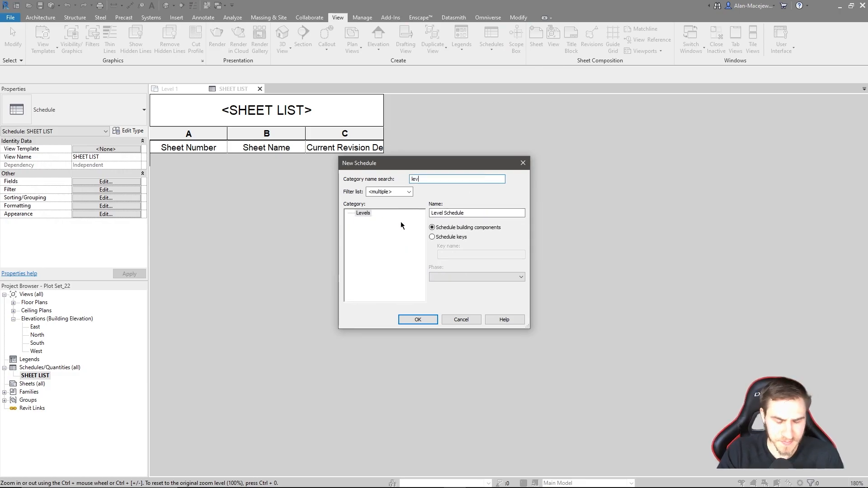
{"action": "left_click", "coordinate": [366, 214]}
{"action": "left_click", "coordinate": [417, 319]}
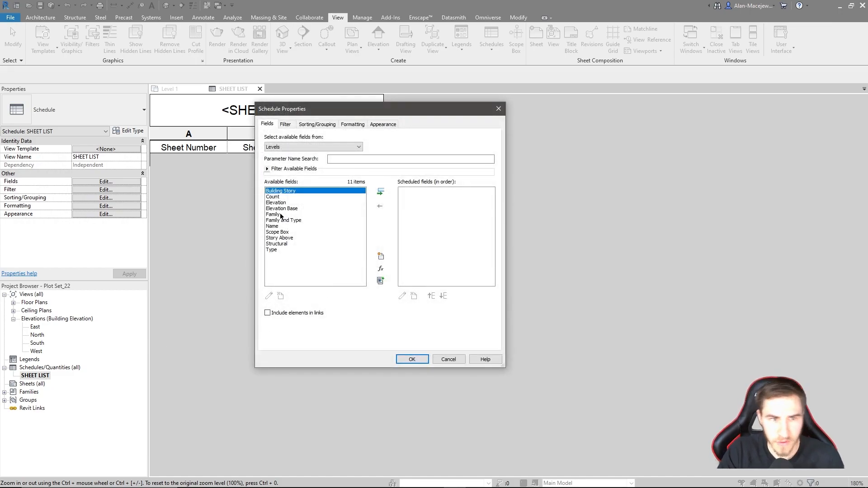
{"action": "left_click", "coordinate": [273, 226]}
{"action": "left_click", "coordinate": [380, 191]}
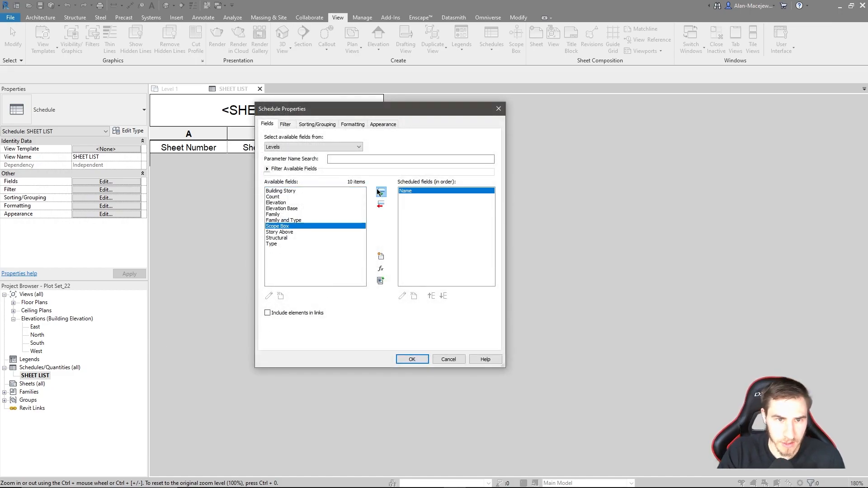
{"action": "left_click", "coordinate": [408, 358]}
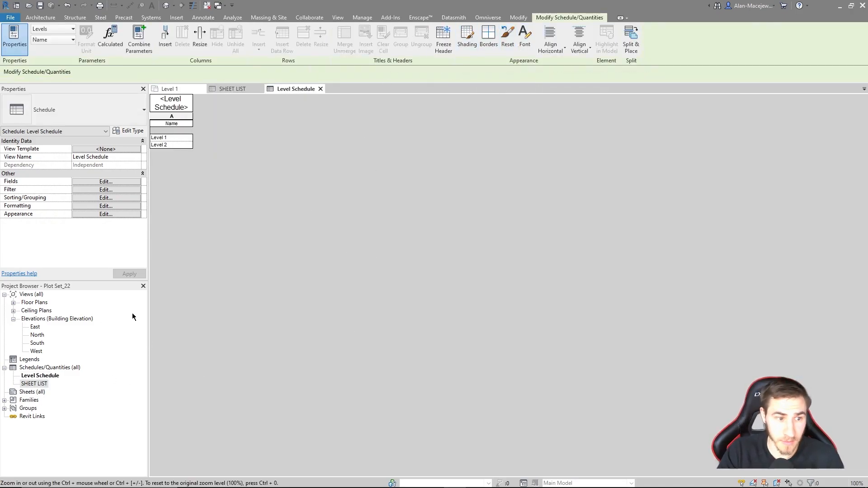
- Create a schedule of building components for the Walls category that contains only the Type field
{"action": "left_click", "coordinate": [340, 20]}
{"action": "left_click", "coordinate": [493, 46]}
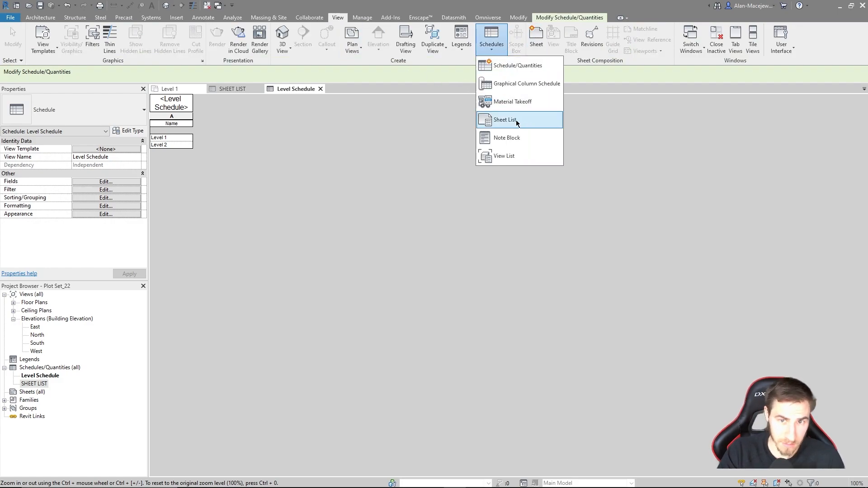
{"action": "left_click", "coordinate": [517, 65]}
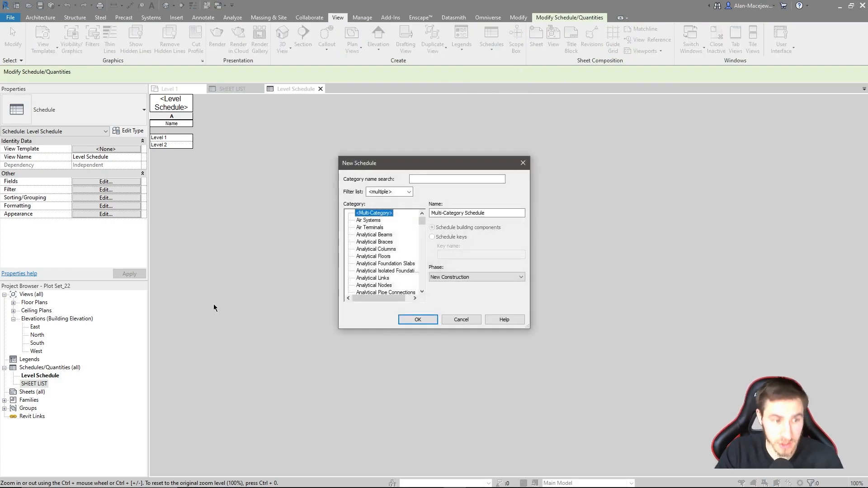
{"action": "left_click_drag", "start_coordinate": [421, 221], "coordinate": [421, 291]}
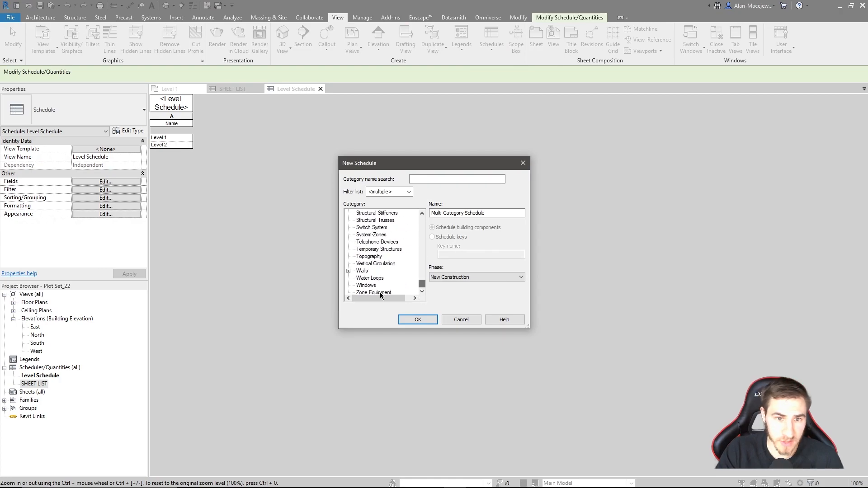
{"action": "left_click", "coordinate": [362, 272]}
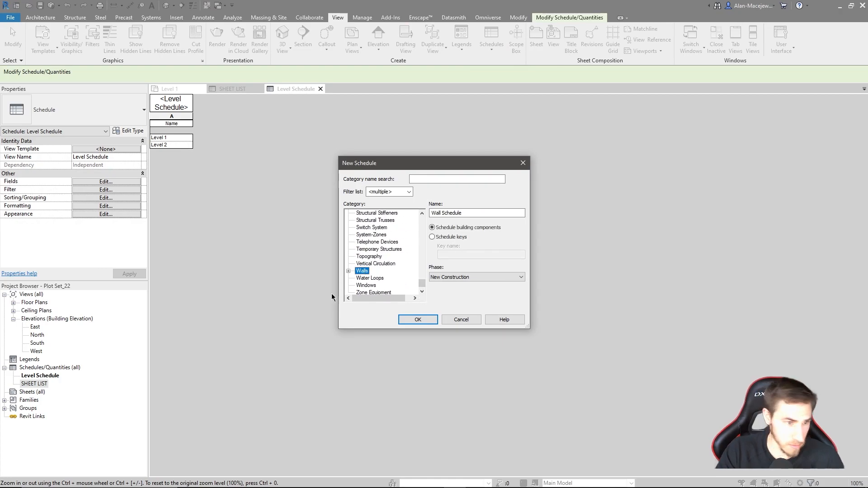
{"action": "left_click", "coordinate": [418, 319]}
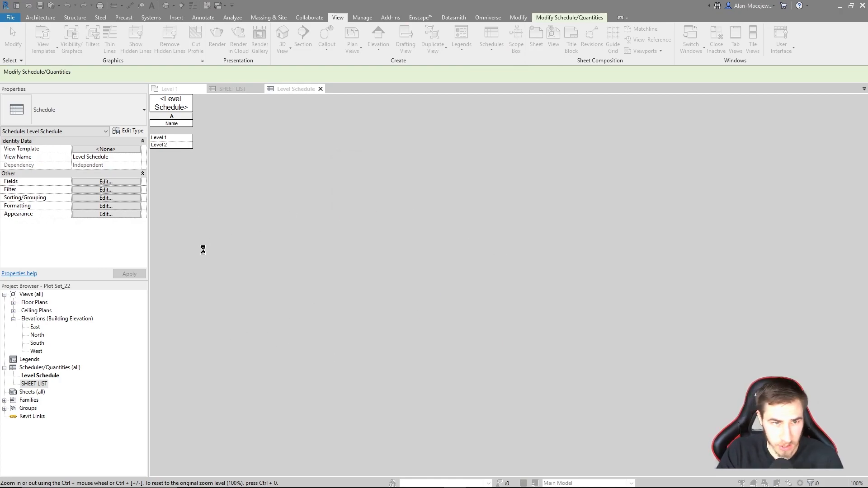
{"action": "scroll", "coordinate": [311, 213], "scroll_direction": "down", "scroll_amount": 12}
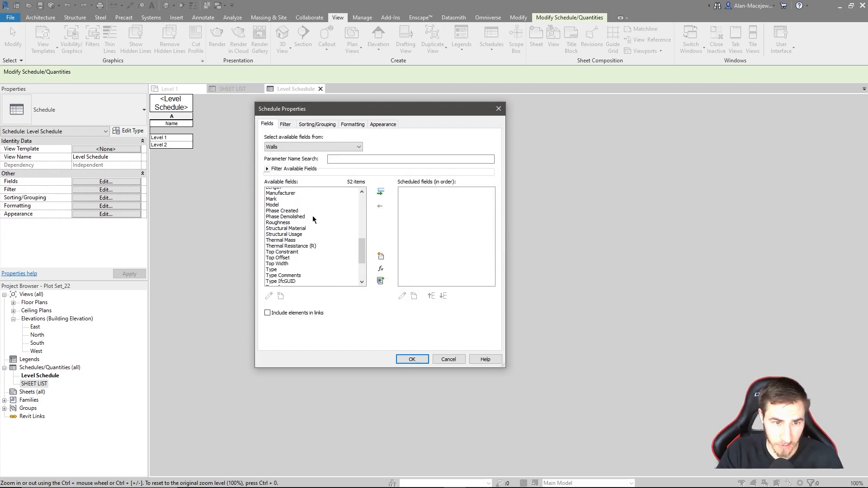
{"action": "scroll", "coordinate": [329, 247], "scroll_direction": "down", "scroll_amount": 1}
{"action": "left_click", "coordinate": [312, 232]}
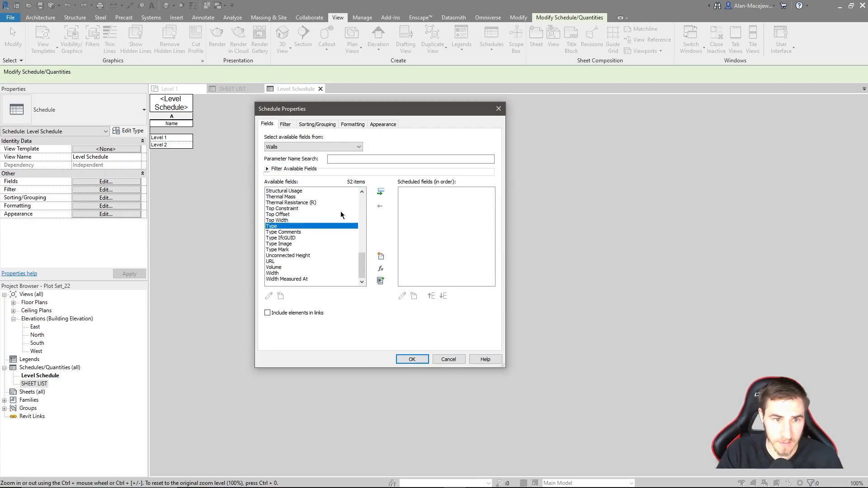
{"action": "left_click", "coordinate": [380, 192]}
{"action": "left_click", "coordinate": [413, 359]}
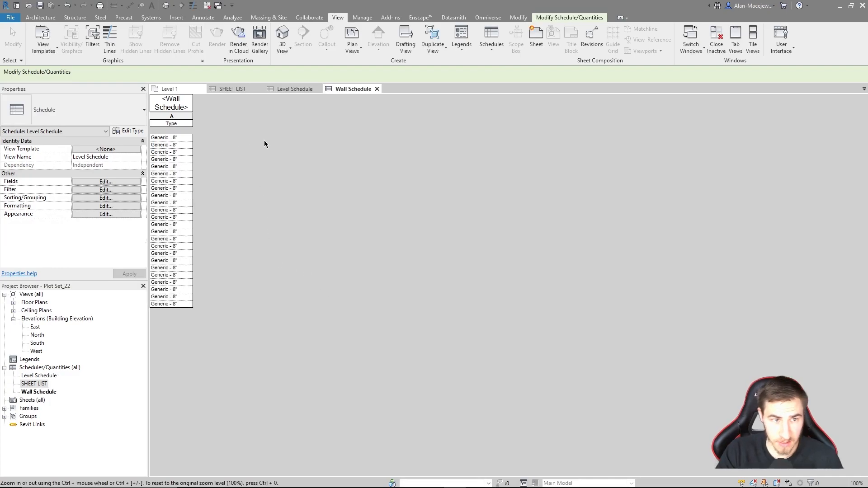
- Close the level and wall schedule views, return to SHEET LIST, and select Wall Schedule in the project browser
{"action": "left_click", "coordinate": [319, 88]}
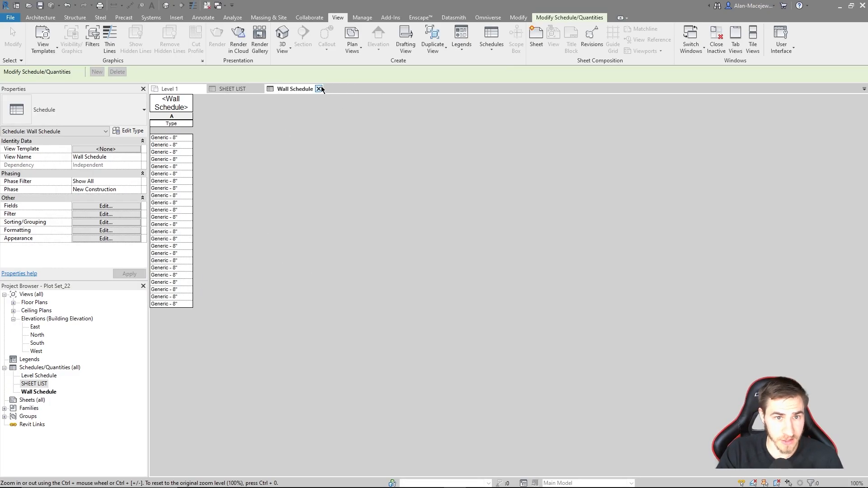
{"action": "double_click", "coordinate": [31, 381]}
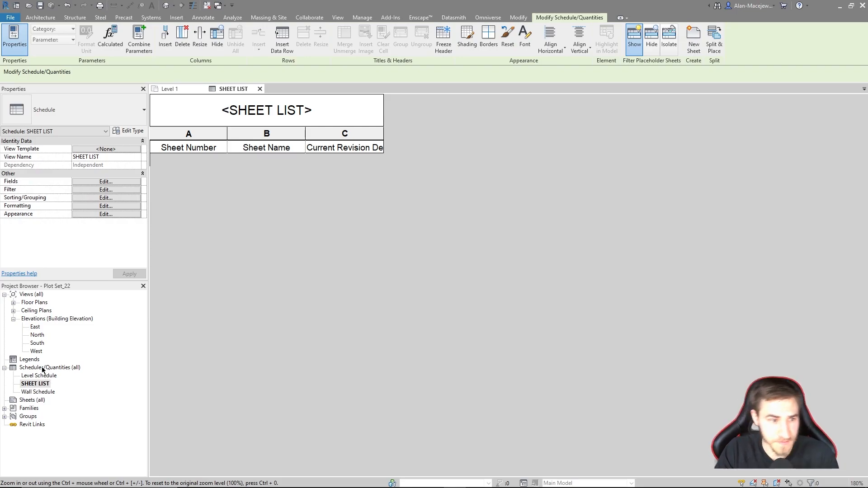
{"action": "left_click", "coordinate": [41, 382]}
{"action": "left_click", "coordinate": [45, 391]}
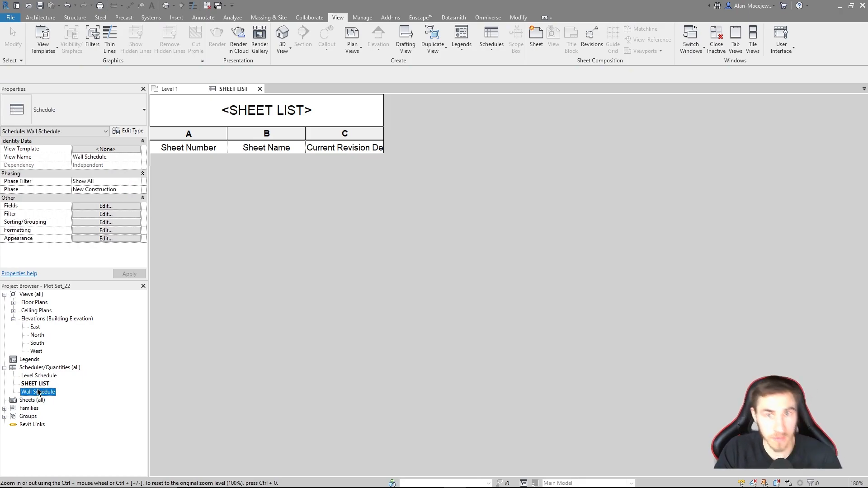
{"action": "right_click", "coordinate": [51, 369]}
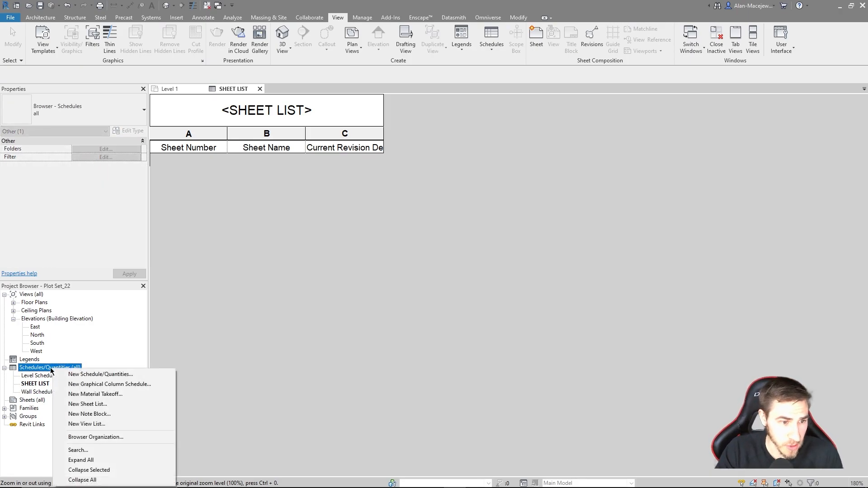
{"action": "right_click", "coordinate": [110, 326]}
{"action": "left_click", "coordinate": [48, 367]}
{"action": "right_click", "coordinate": [49, 369]}
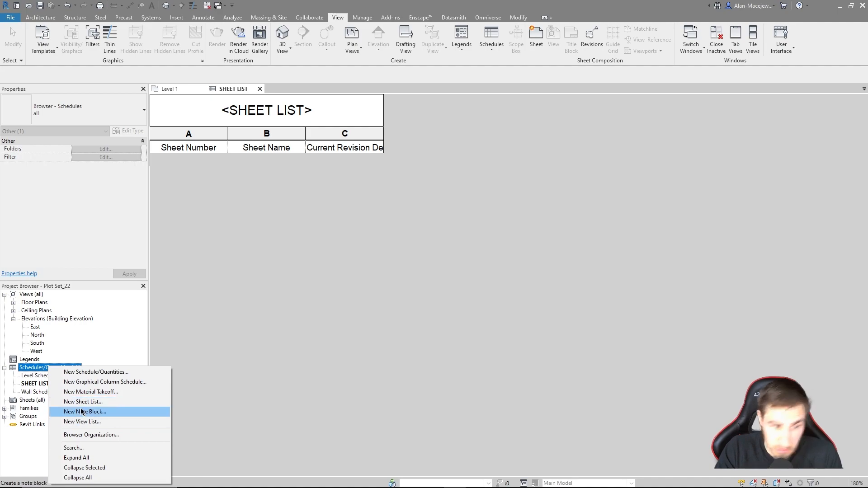
{"action": "left_click", "coordinate": [493, 51]}
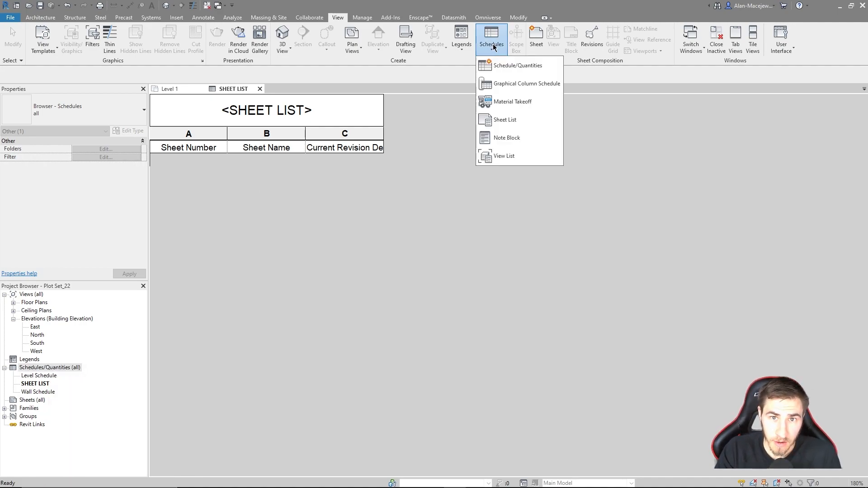
{"action": "right_click", "coordinate": [32, 360]}
{"action": "left_click", "coordinate": [87, 349]}
{"action": "right_click", "coordinate": [98, 337]}
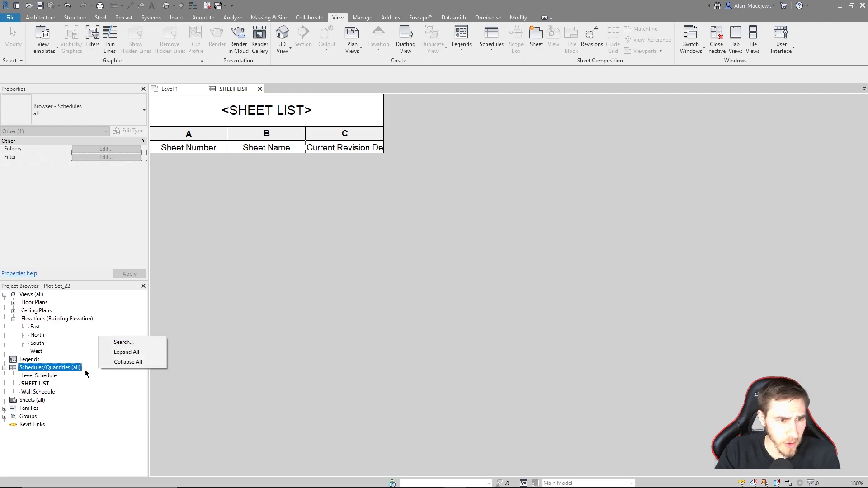
- Create a new browser organization scheme for schedules named Schedule Type
{"action": "right_click", "coordinate": [59, 372]}
{"action": "left_click", "coordinate": [172, 323]}
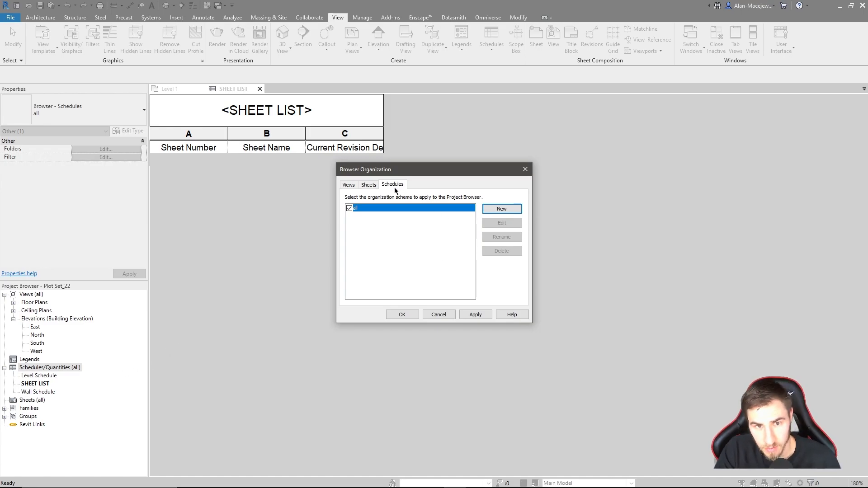
{"action": "left_click", "coordinate": [492, 210]}
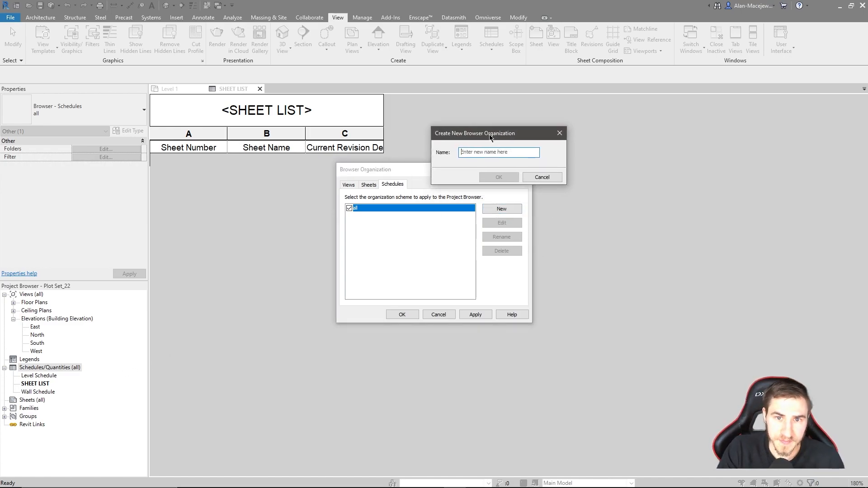
{"action": "type", "text": "Schedule Ty"}
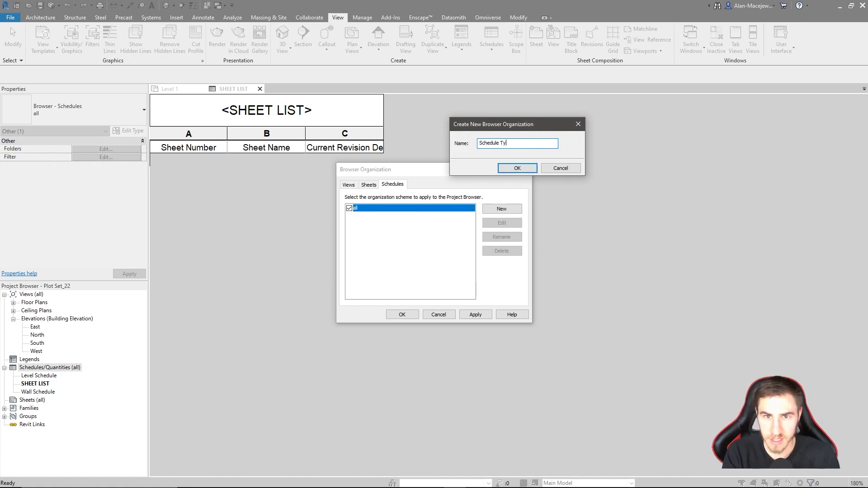
{"action": "type", "text": "pe"}
{"action": "left_click", "coordinate": [517, 168]}
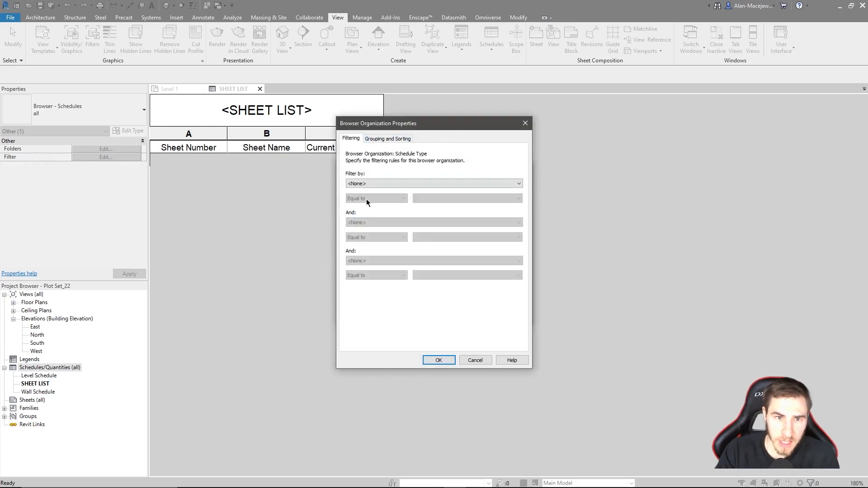
- Group the new scheme by Schedule Type using all characters, and apply it to the schedules in the project browser
{"action": "left_click", "coordinate": [392, 184]}
{"action": "left_click", "coordinate": [434, 312]}
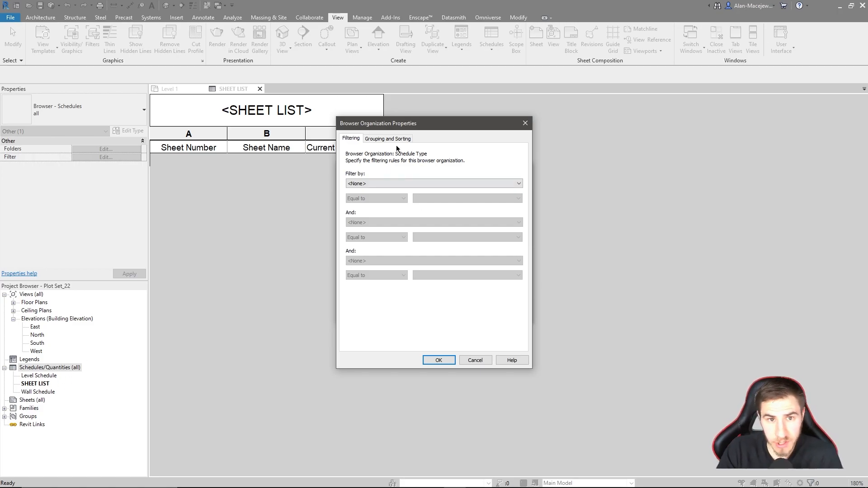
{"action": "left_click", "coordinate": [379, 141]}
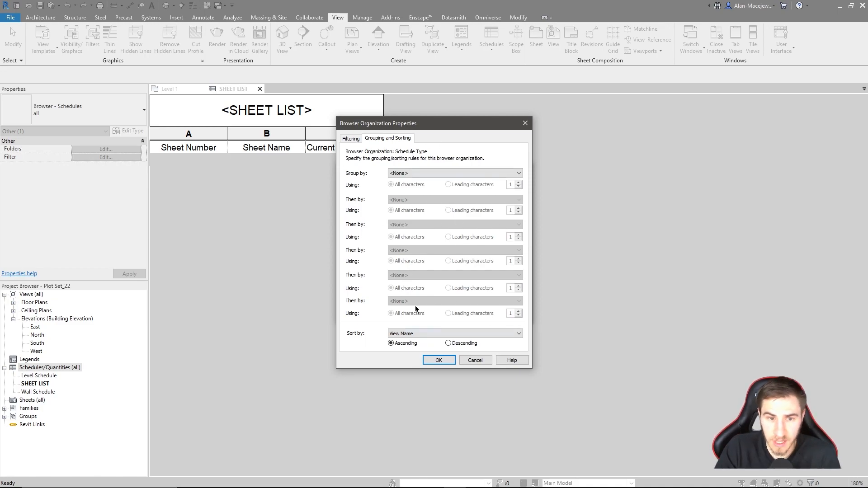
{"action": "left_click", "coordinate": [426, 335]}
{"action": "left_click", "coordinate": [426, 335]}
{"action": "left_click", "coordinate": [433, 173]}
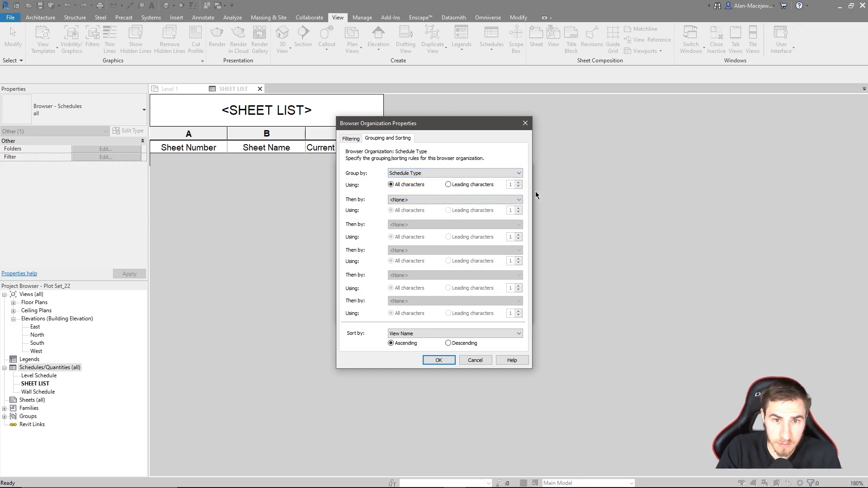
{"action": "left_click", "coordinate": [437, 360]}
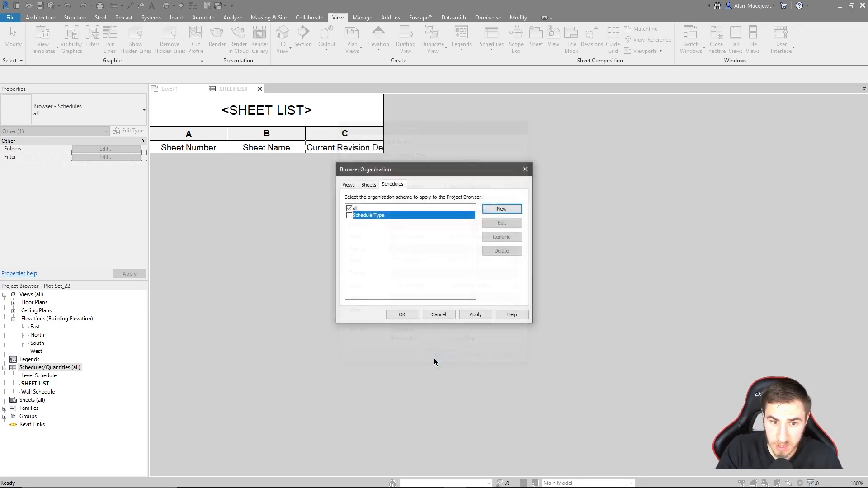
{"action": "left_click", "coordinate": [349, 215]}
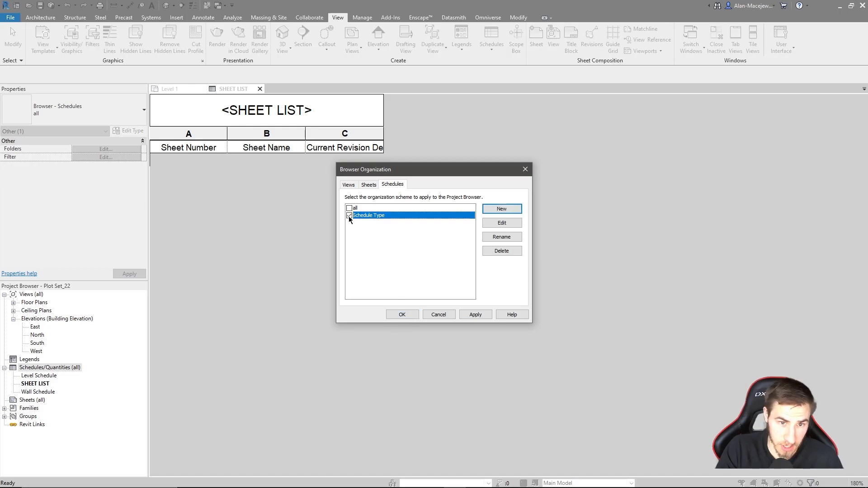
{"action": "left_click", "coordinate": [398, 314]}
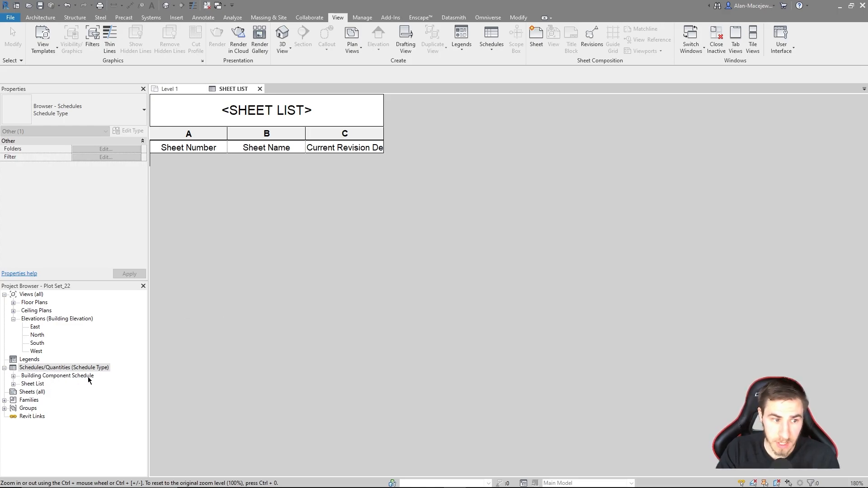
- Expand the Building Component Schedule and Sheet List groups, select SHEET LIST, and widen its Current Revision Description column to fit the heading
{"action": "left_click", "coordinate": [11, 379]}
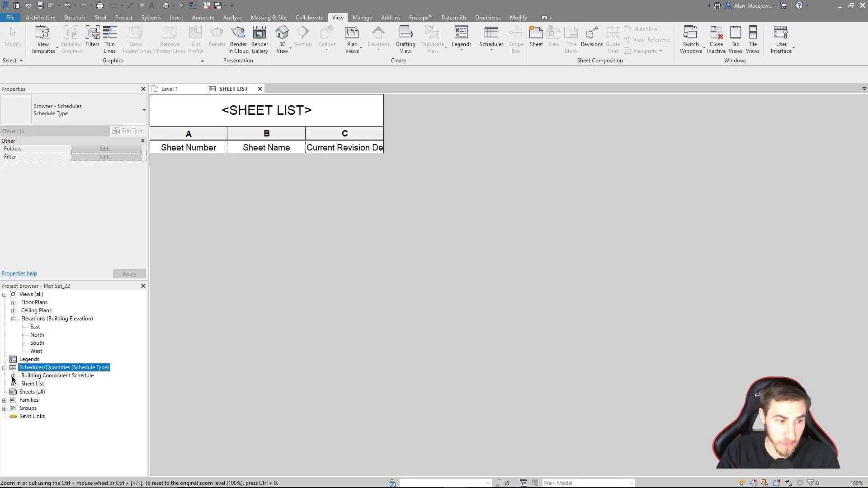
{"action": "left_click", "coordinate": [13, 377]}
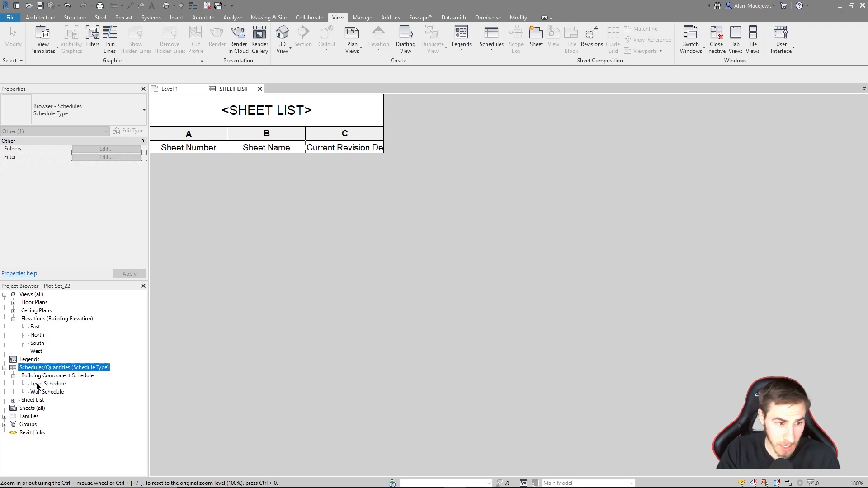
{"action": "left_click", "coordinate": [13, 401]}
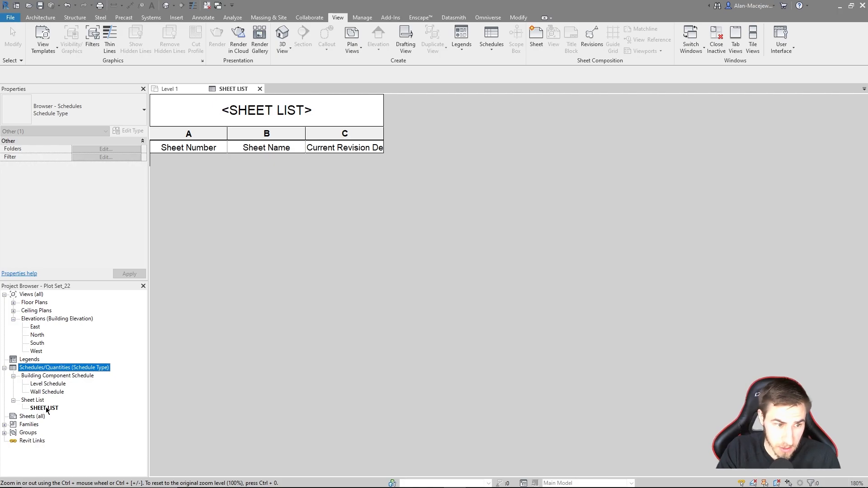
{"action": "left_click", "coordinate": [45, 408]}
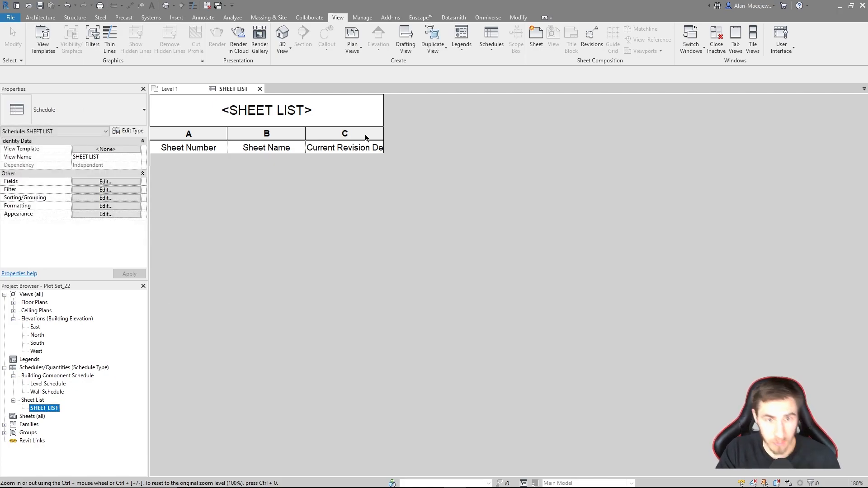
{"action": "left_click_drag", "start_coordinate": [383, 133], "coordinate": [456, 132]}
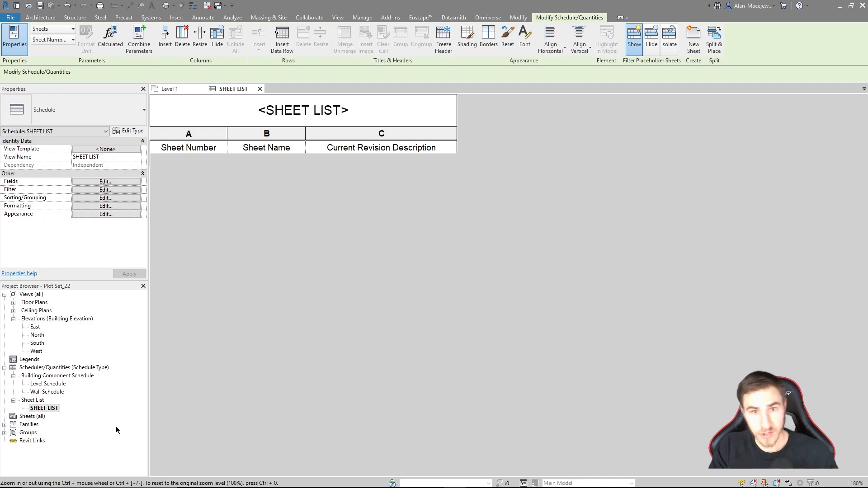
- Create a new sheet with the E1 30x42 Horizontal titleblock and name it COVER
{"action": "left_click", "coordinate": [33, 303]}
{"action": "left_click", "coordinate": [535, 34]}
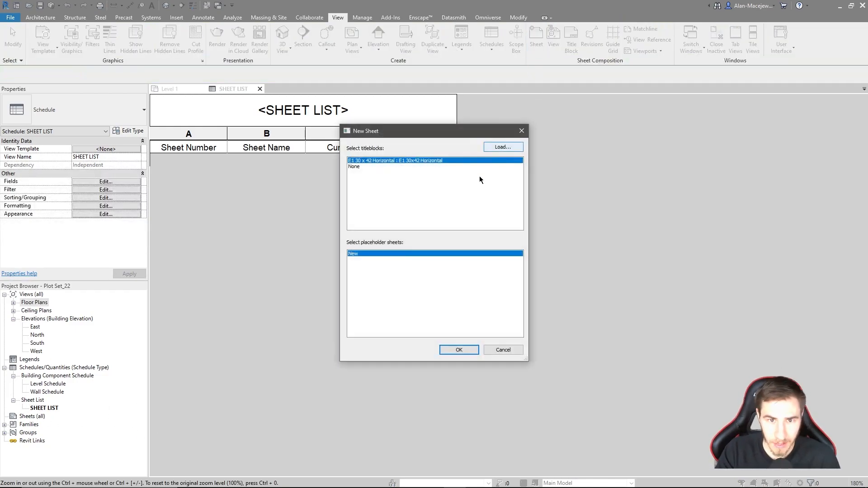
{"action": "left_click", "coordinate": [447, 350]}
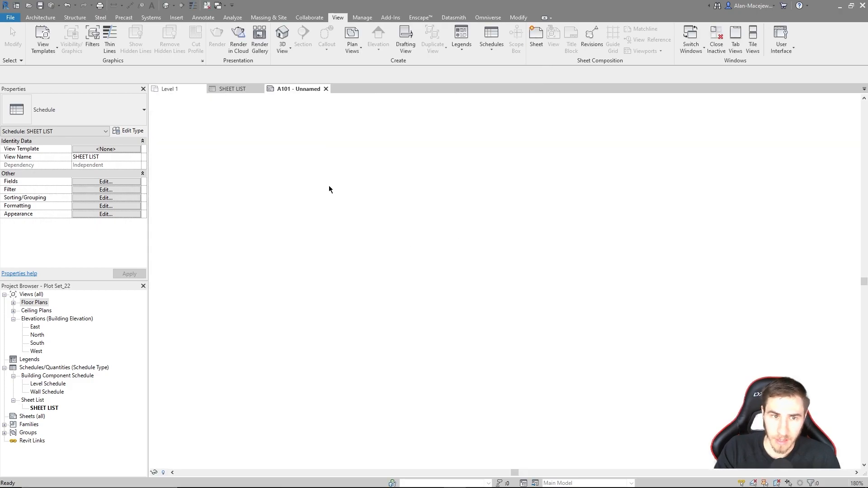
{"action": "left_click", "coordinate": [705, 389]}
{"action": "left_click", "coordinate": [707, 390]}
{"action": "type", "text": "COVER"}
{"action": "key", "text": "Return"}
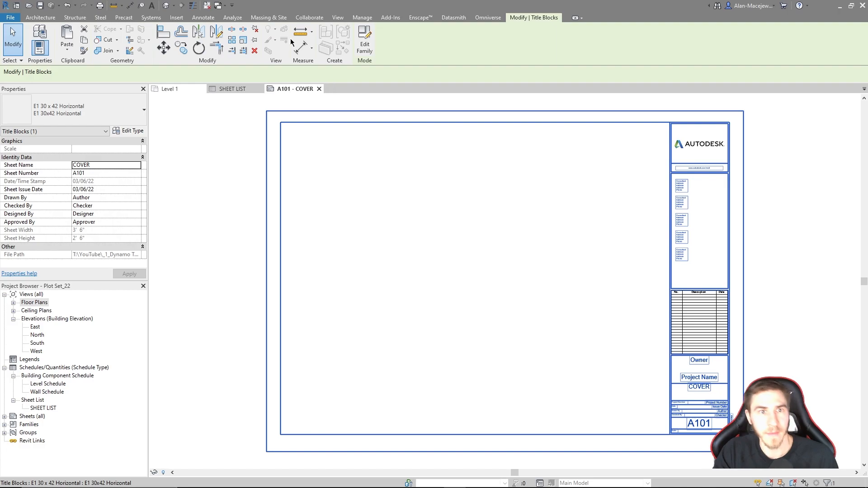
- Add sheets A102 FLOOR PLAN, A103 ELEVATIONS and A104 SECTIONS with their views placed, and select A101 - COVER in the project browser
{"action": "left_click", "coordinate": [26, 296]}
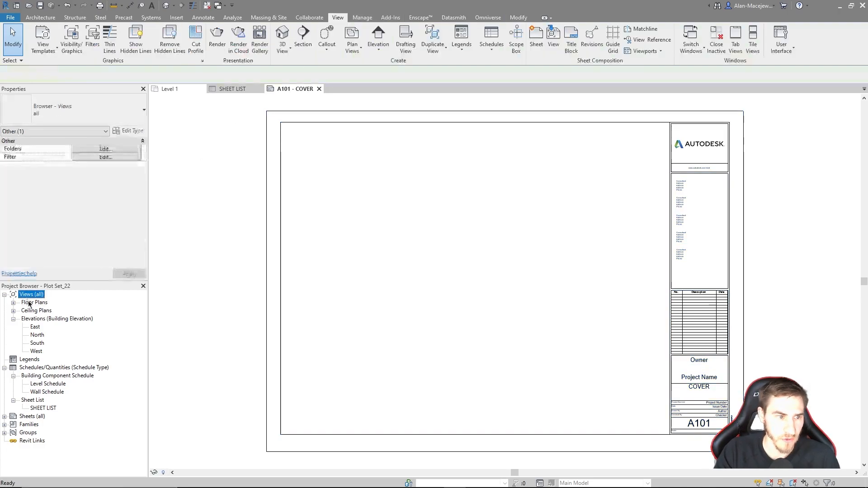
{"action": "double_click", "coordinate": [29, 303]}
{"action": "left_click_drag", "start_coordinate": [35, 310], "coordinate": [525, 294]}
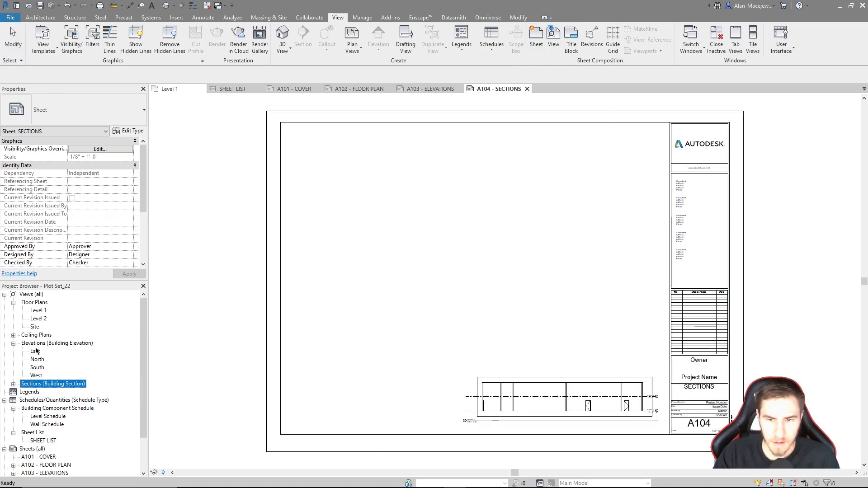
{"action": "scroll", "coordinate": [61, 446], "scroll_direction": "down", "scroll_amount": 2}
{"action": "left_click", "coordinate": [43, 417]}
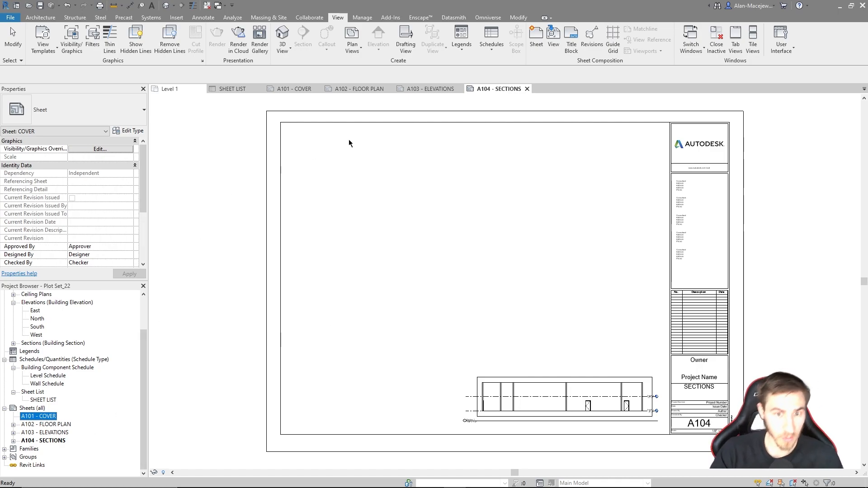
- Save the empty in-session print selection as a new view/sheet set named CONSTRUCTION DOCUMENTS
{"action": "left_click", "coordinate": [10, 17]}
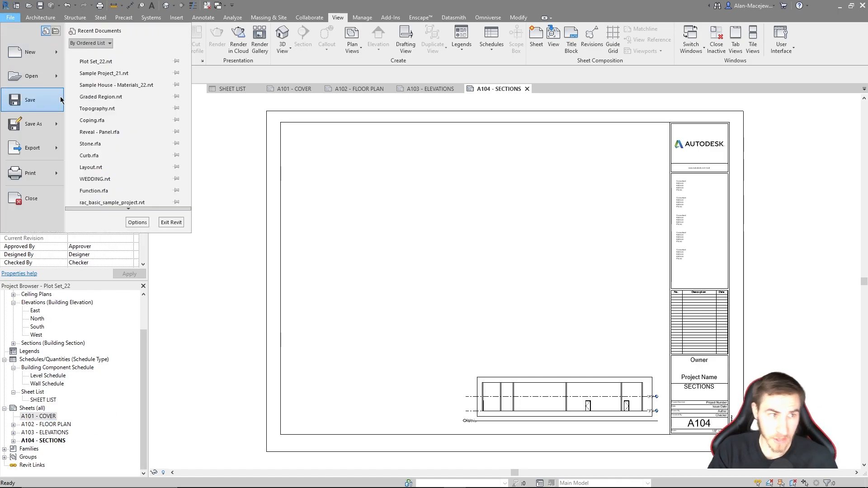
{"action": "left_click", "coordinate": [31, 173]}
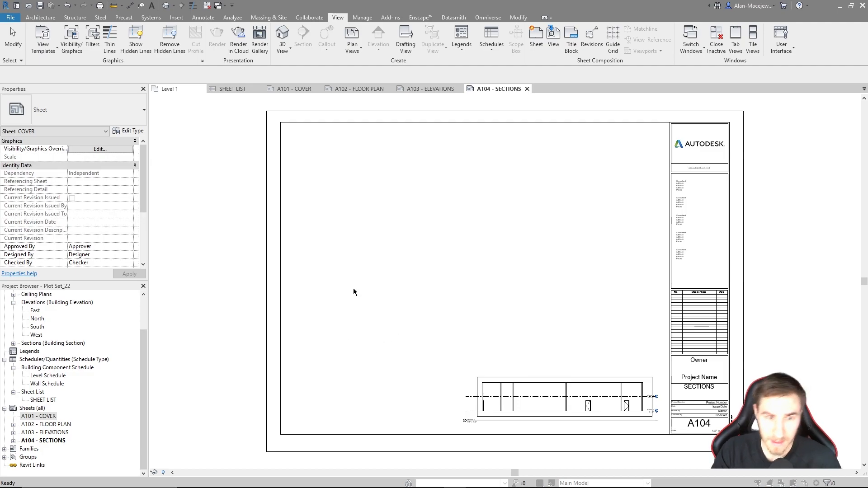
{"action": "left_click", "coordinate": [351, 327]}
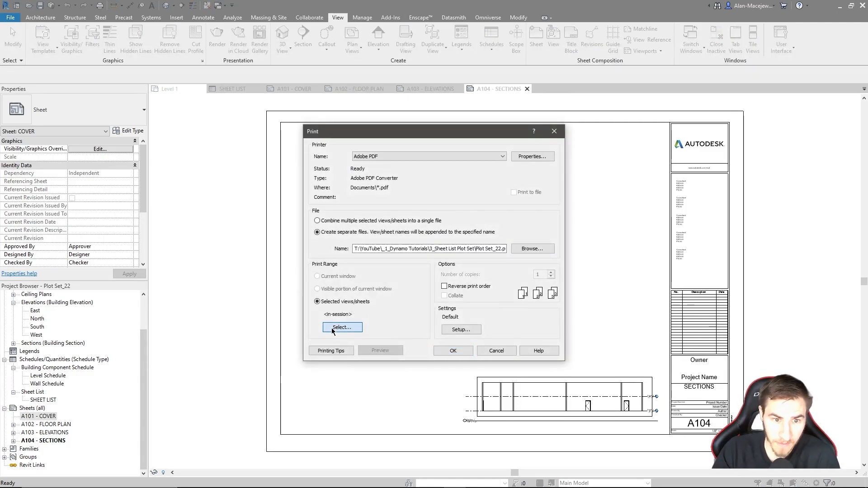
{"action": "left_click", "coordinate": [392, 188]}
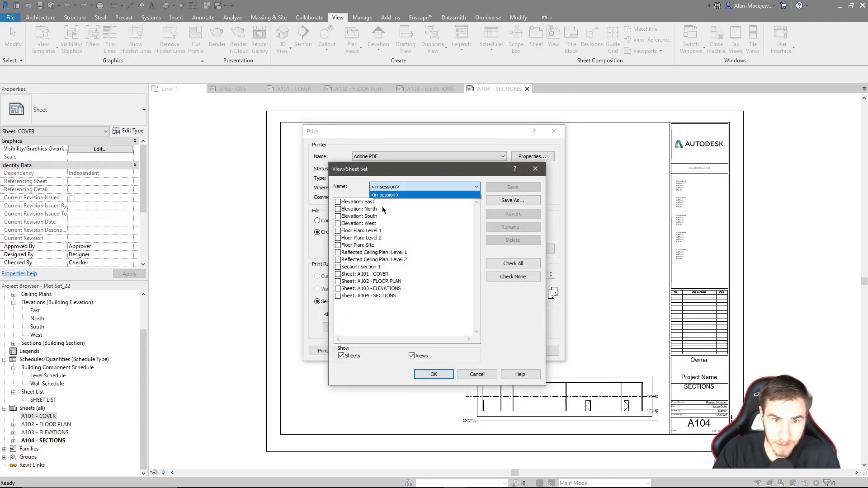
{"action": "left_click", "coordinate": [428, 195]}
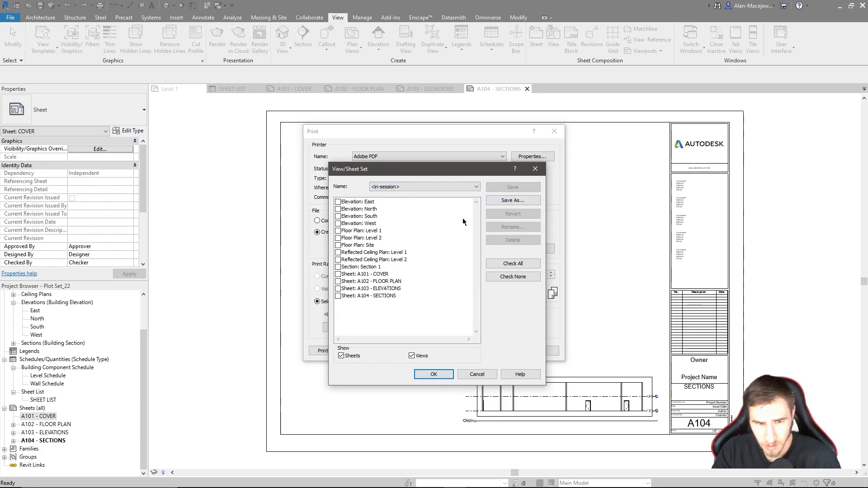
{"action": "left_click", "coordinate": [519, 200]}
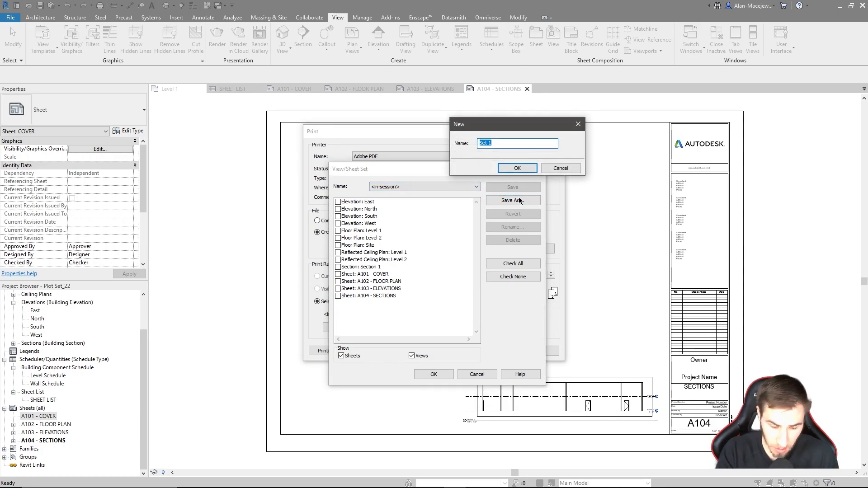
{"action": "type", "text": "CONSTR"}
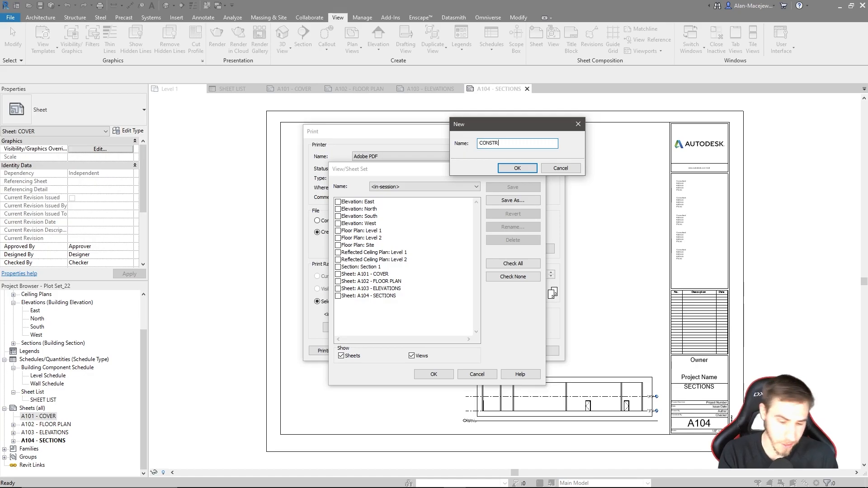
{"action": "type", "text": "UCTION DOCUMEN"}
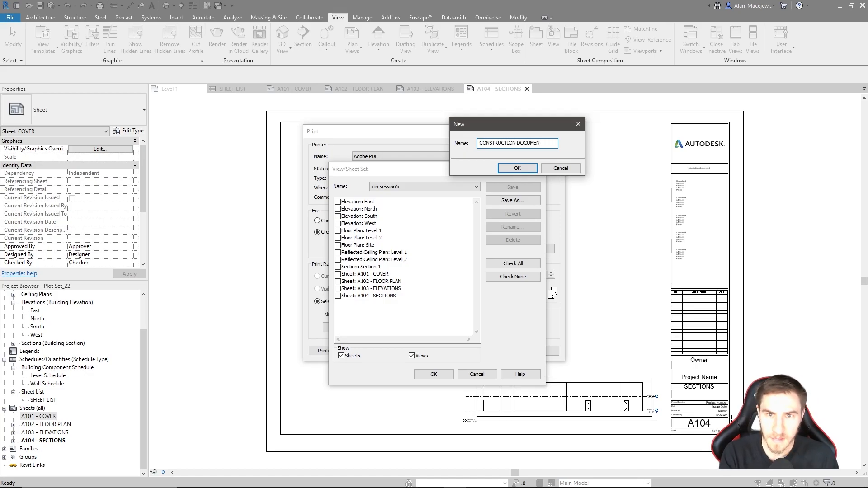
{"action": "type", "text": "TS"}
{"action": "key", "text": "Return"}
- Save another empty view/sheet set named FUTURE ISSUE and leave the print setup without printing
{"action": "left_click", "coordinate": [513, 200]}
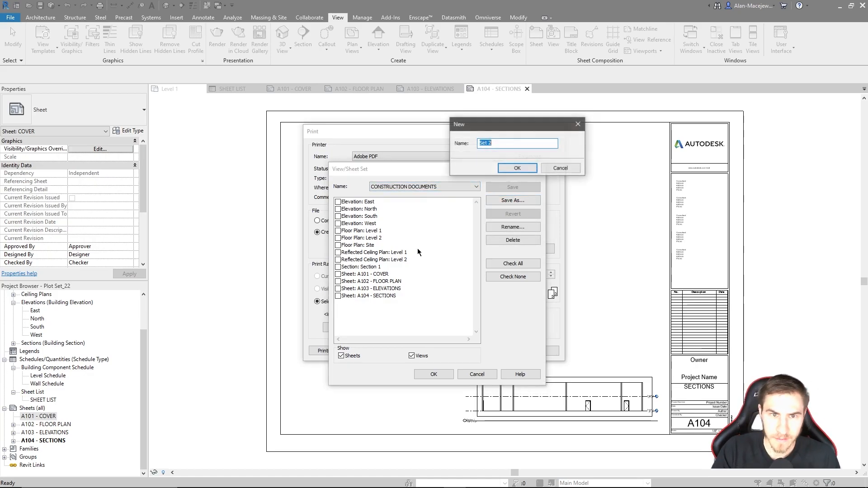
{"action": "type", "text": "FUTURE"}
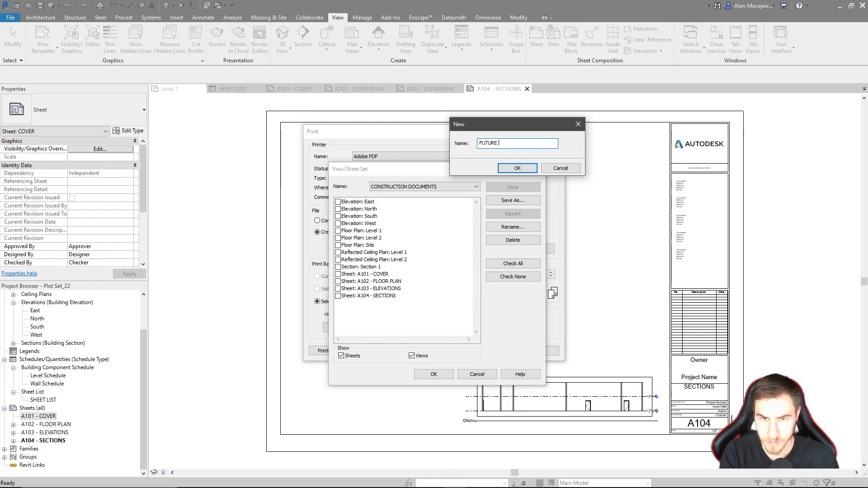
{"action": "left_click", "coordinate": [517, 168]}
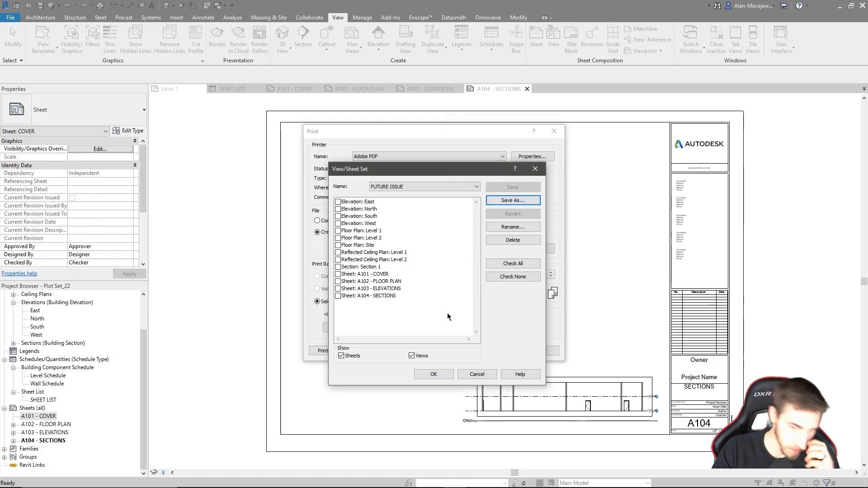
{"action": "left_click", "coordinate": [466, 377]}
{"action": "left_click", "coordinate": [496, 349]}
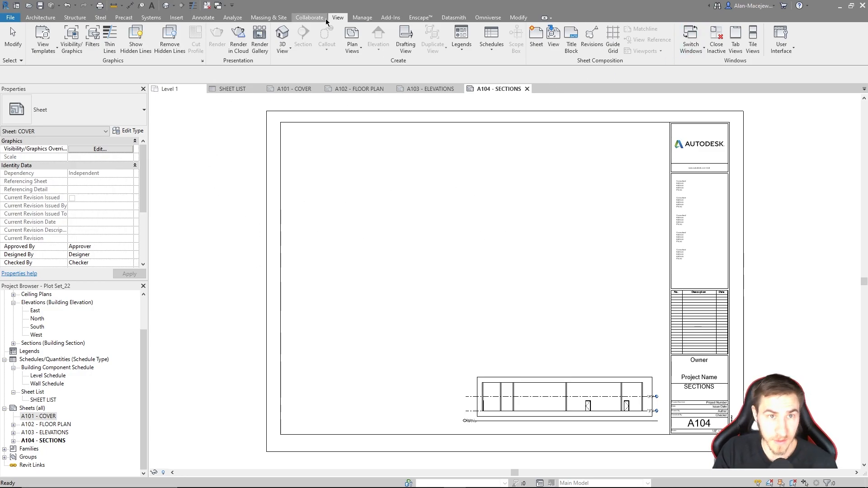
- Launch Dynamo from the current Revit project
{"action": "left_click", "coordinate": [362, 19]}
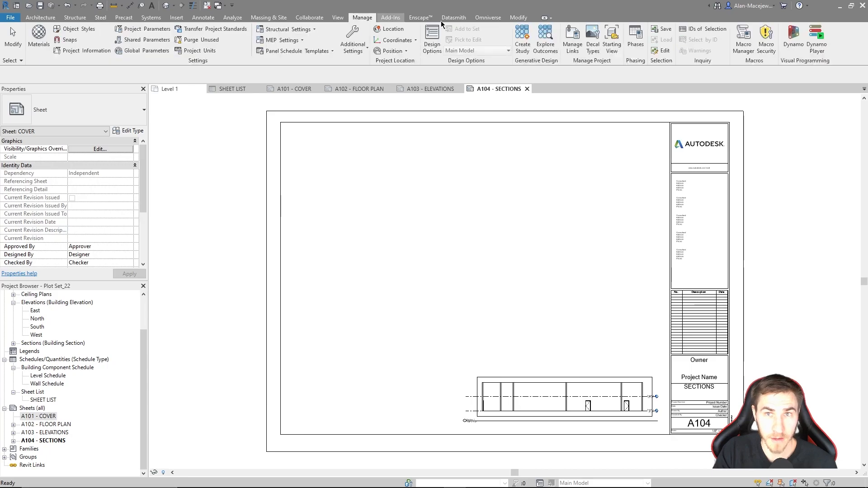
{"action": "left_click", "coordinate": [794, 41]}
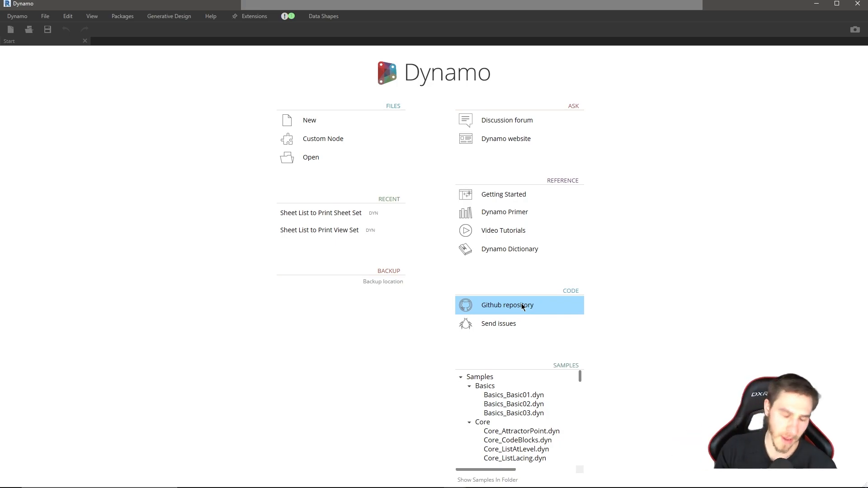
- Open the existing graph Sheet List to Print Sheet Set.dyn and bring its node groups into view
{"action": "left_click", "coordinate": [316, 156]}
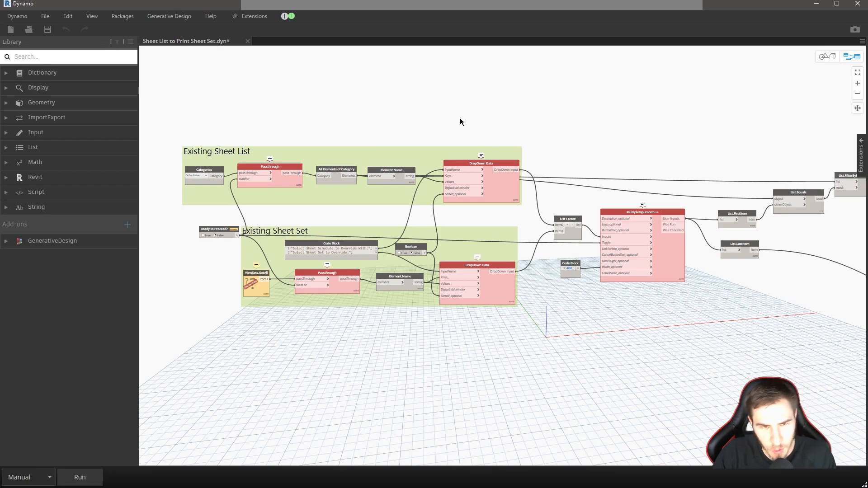
{"action": "scroll", "coordinate": [535, 157], "scroll_direction": "down", "scroll_amount": 5}
{"action": "scroll", "coordinate": [511, 194], "scroll_direction": "up", "scroll_amount": 3}
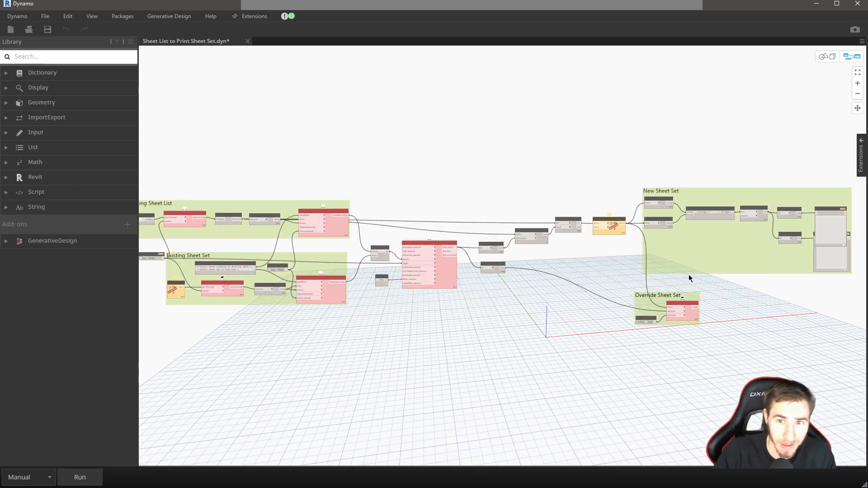
{"action": "middle_click_drag", "start_coordinate": [427, 220], "coordinate": [456, 234]}
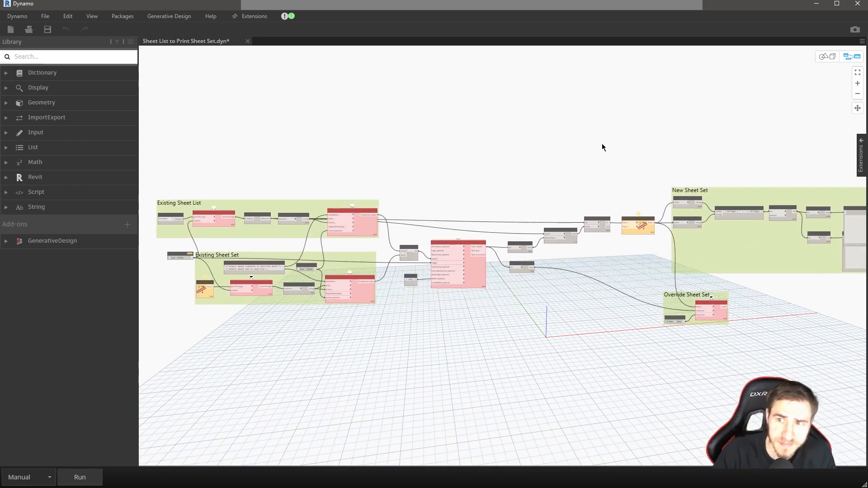
- Show the workspace references listing the packages this graph depends on
{"action": "left_click", "coordinate": [249, 17]}
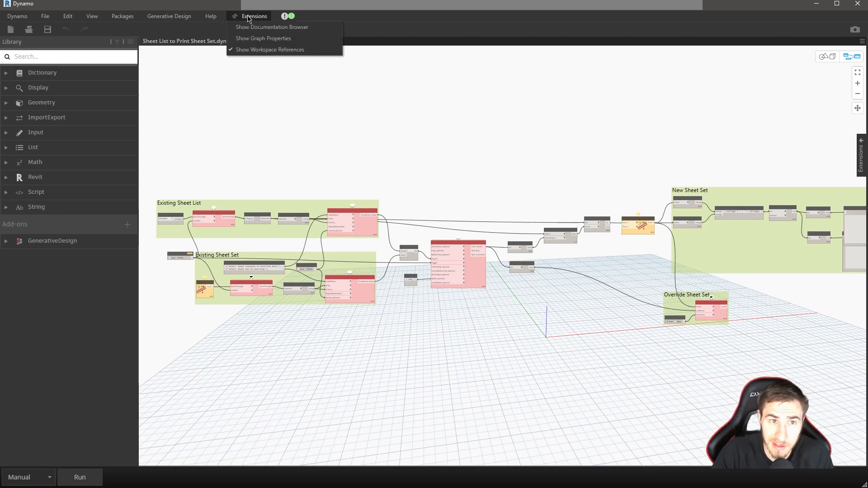
{"action": "left_click", "coordinate": [286, 50]}
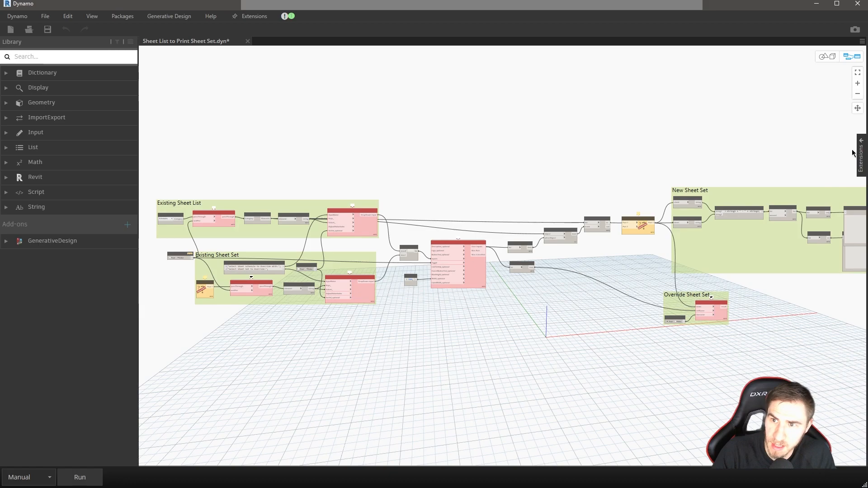
{"action": "left_click", "coordinate": [254, 18]}
{"action": "left_click", "coordinate": [257, 21]}
{"action": "left_click", "coordinate": [257, 21]}
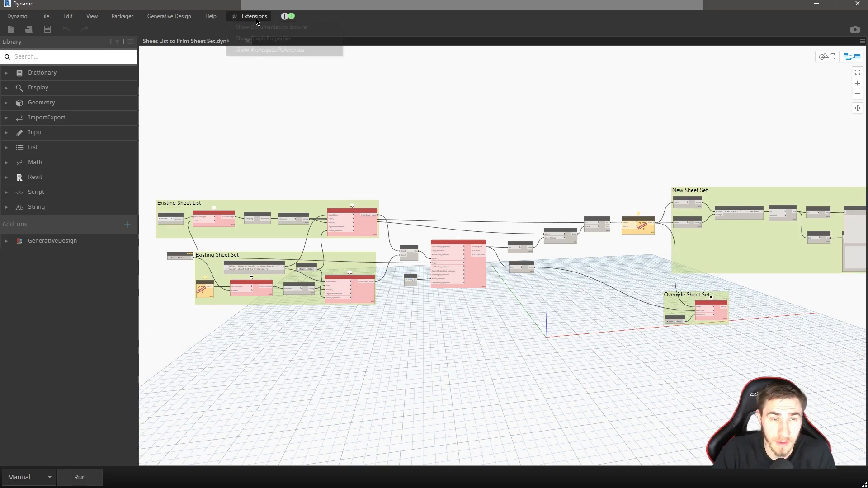
{"action": "left_click", "coordinate": [266, 42]}
{"action": "left_click", "coordinate": [255, 19]}
{"action": "left_click", "coordinate": [262, 49]}
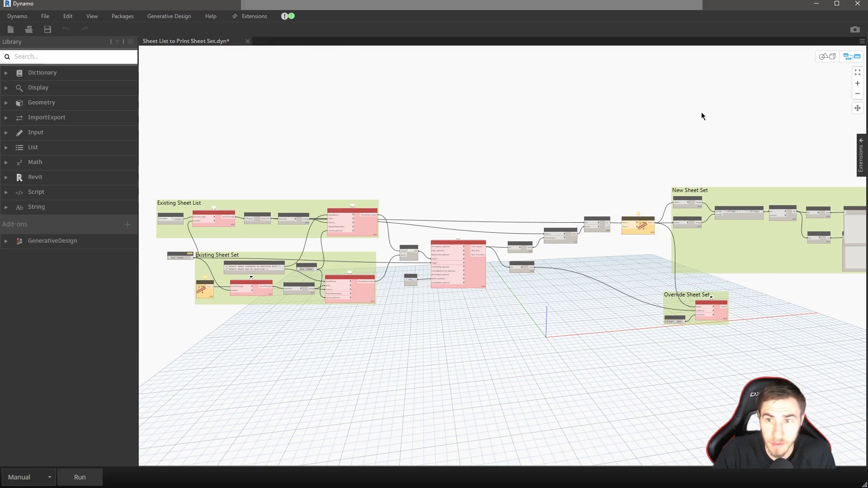
{"action": "left_click", "coordinate": [862, 157]}
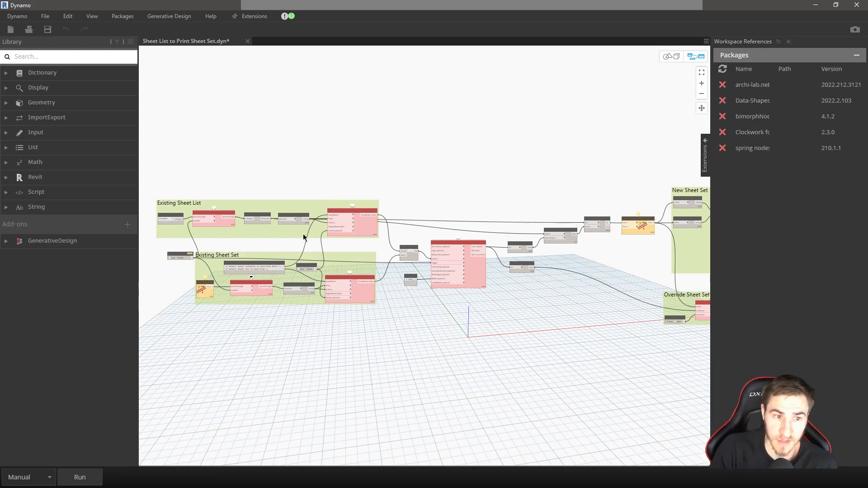
- Review the installed packages and the node and package search paths in the preferences
{"action": "left_click", "coordinate": [17, 16]}
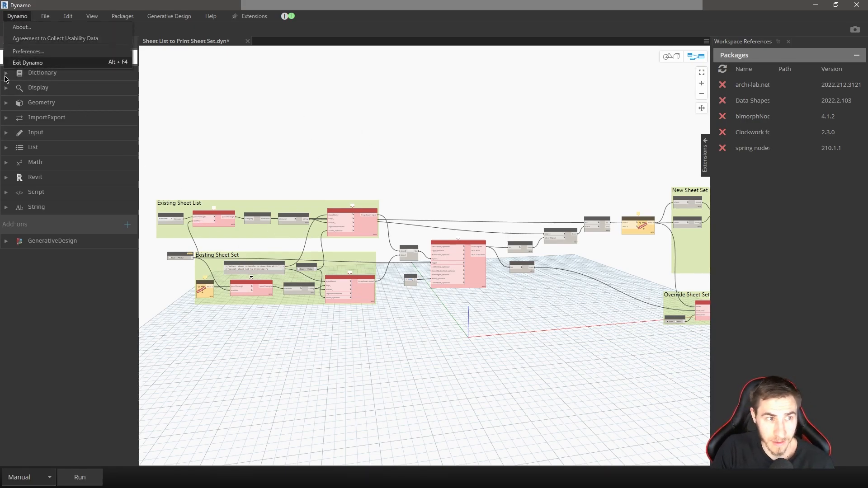
{"action": "left_click", "coordinate": [293, 99]}
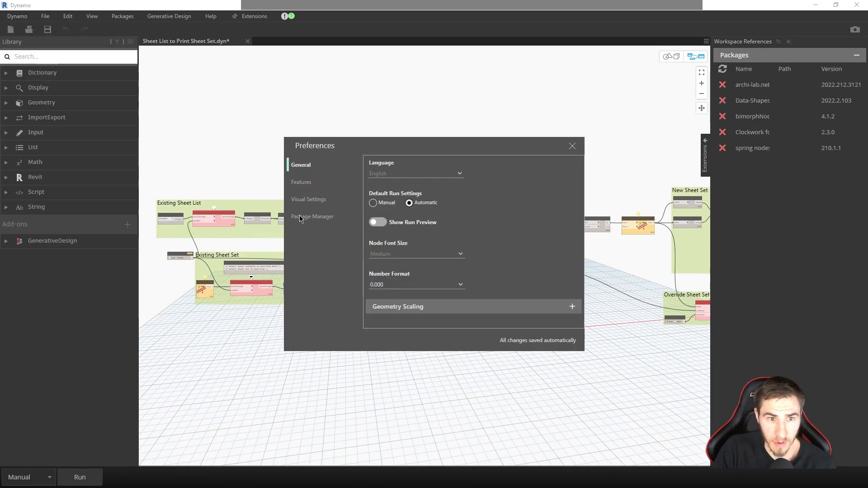
{"action": "left_click", "coordinate": [302, 217]}
{"action": "left_click", "coordinate": [440, 184]}
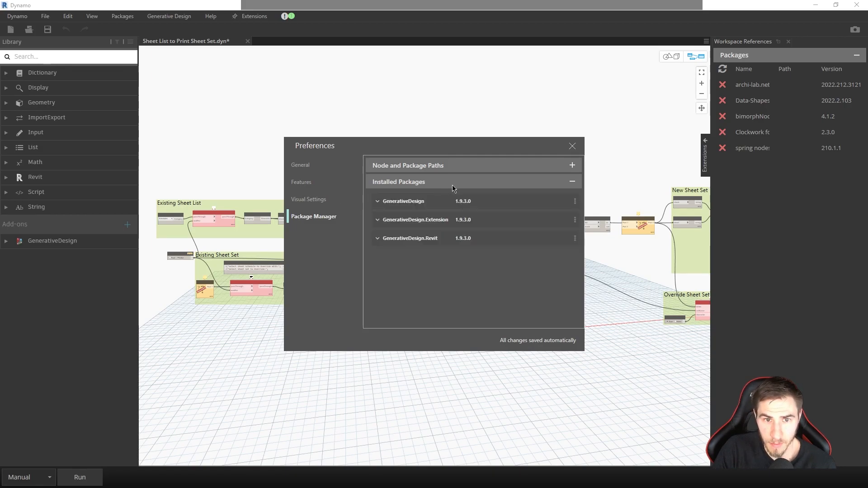
{"action": "left_click", "coordinate": [407, 183]}
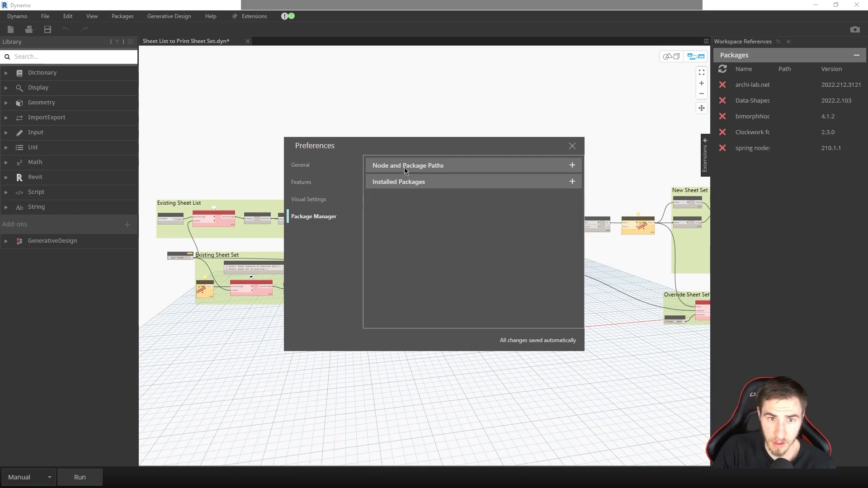
{"action": "left_click", "coordinate": [405, 167]}
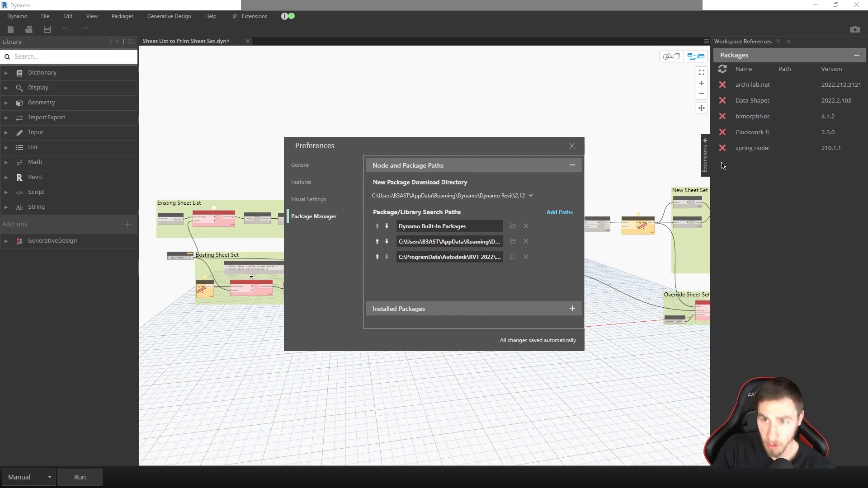
{"action": "left_click", "coordinate": [567, 212]}
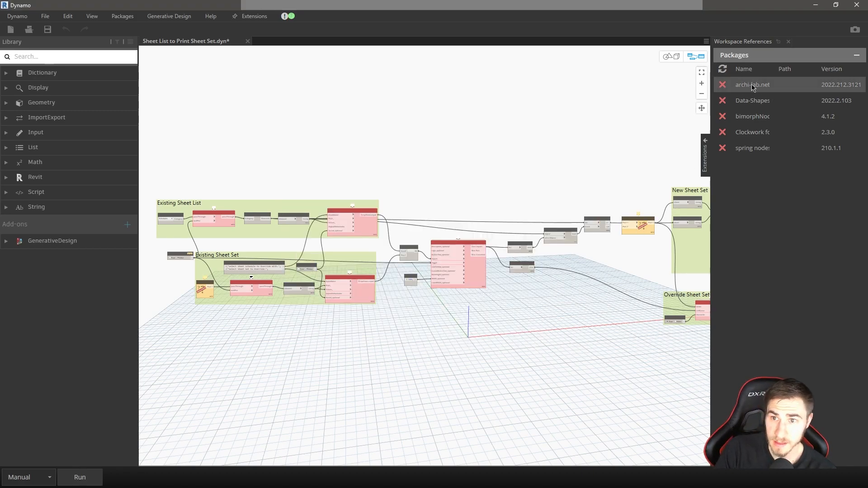
- Try to install the required archi-lab.net package, version 2022.212.3121, accepting its Python scripts or binaries
{"action": "left_click", "coordinate": [803, 86]}
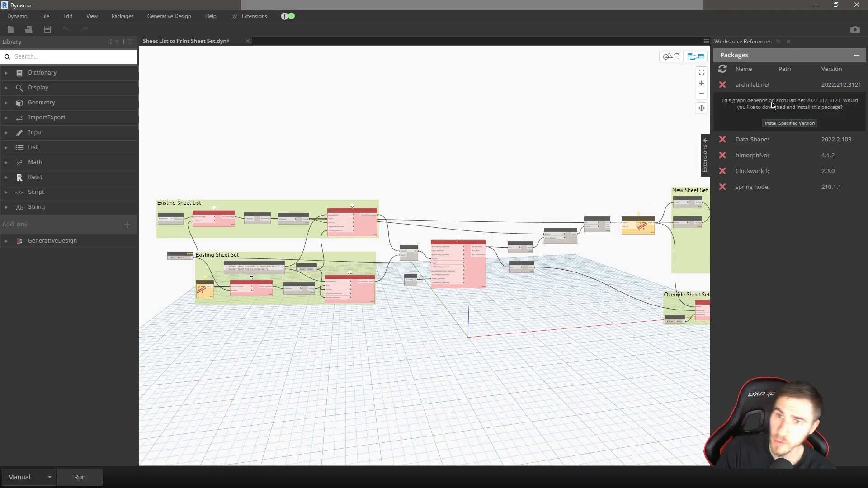
{"action": "left_click", "coordinate": [781, 123]}
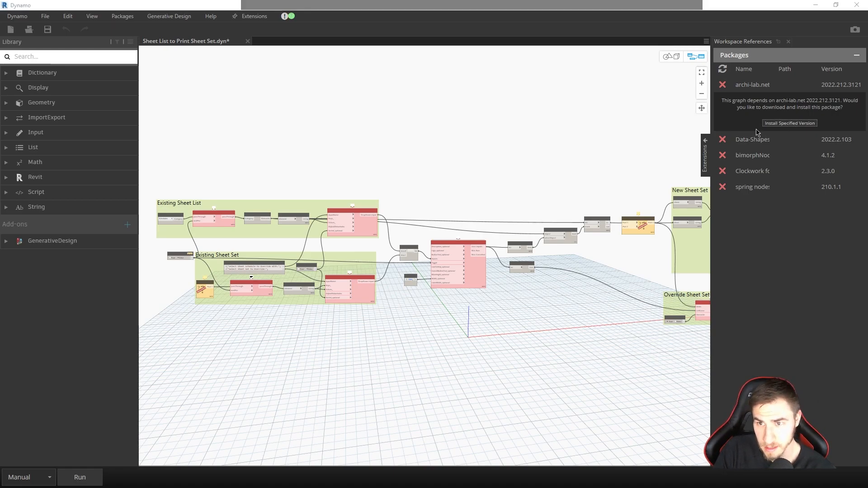
{"action": "left_click", "coordinate": [466, 267]}
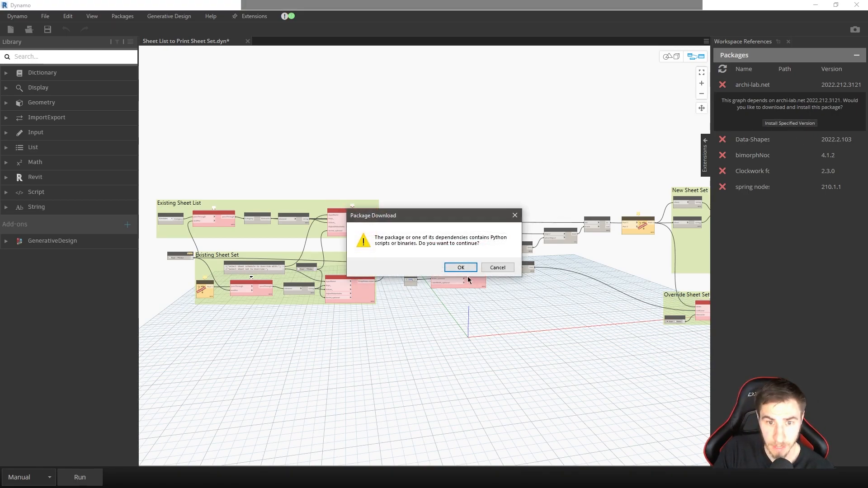
{"action": "left_click", "coordinate": [466, 275]}
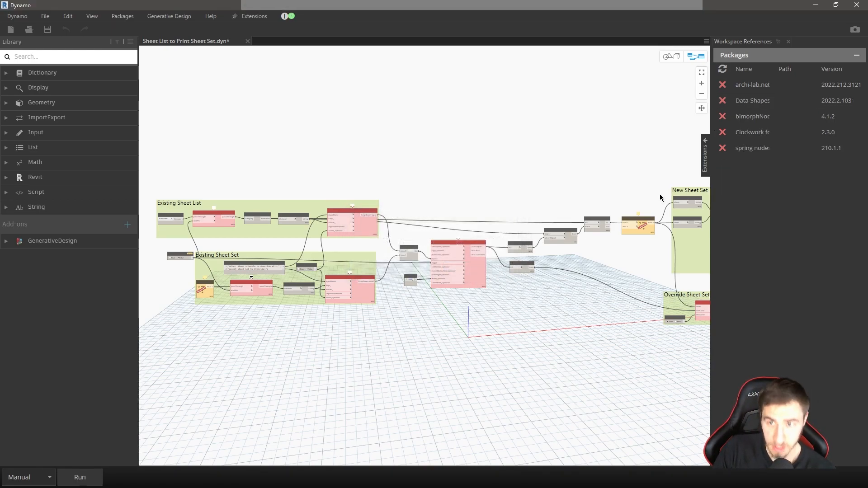
- Install the required Data-Shapes package, version 2022.2.103, accepting the download prompts
{"action": "left_click", "coordinate": [775, 102]}
{"action": "left_click", "coordinate": [789, 140]}
{"action": "left_click", "coordinate": [464, 269]}
{"action": "left_click", "coordinate": [461, 268]}
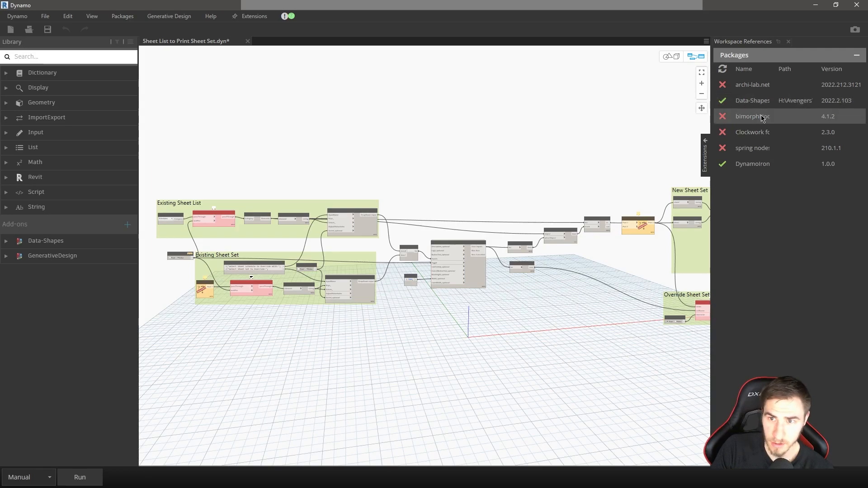
- Install the required Clockwork for Dynamo 2.x package, version 2.3.0, accepting the download prompts
{"action": "left_click", "coordinate": [758, 132]}
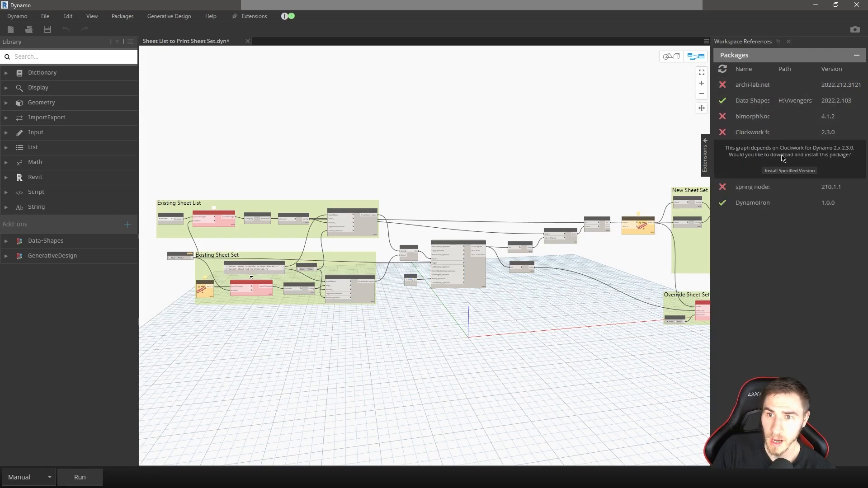
{"action": "left_click", "coordinate": [799, 171]}
{"action": "left_click", "coordinate": [462, 268]}
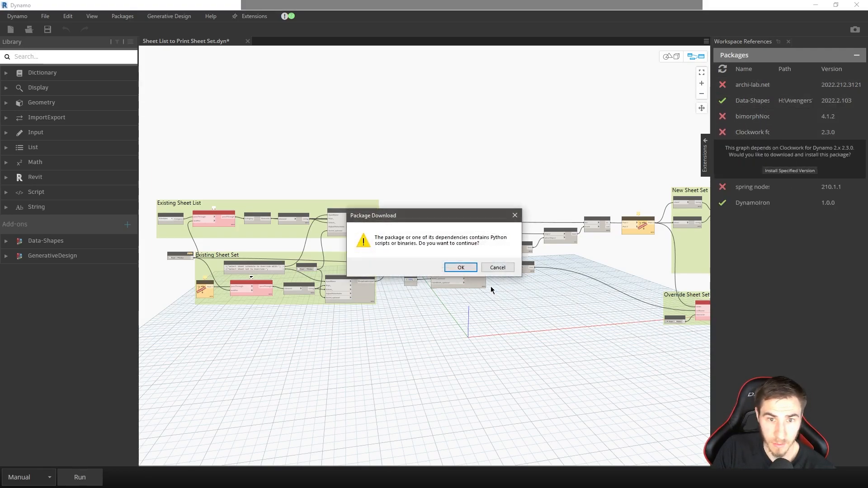
{"action": "left_click", "coordinate": [461, 268]}
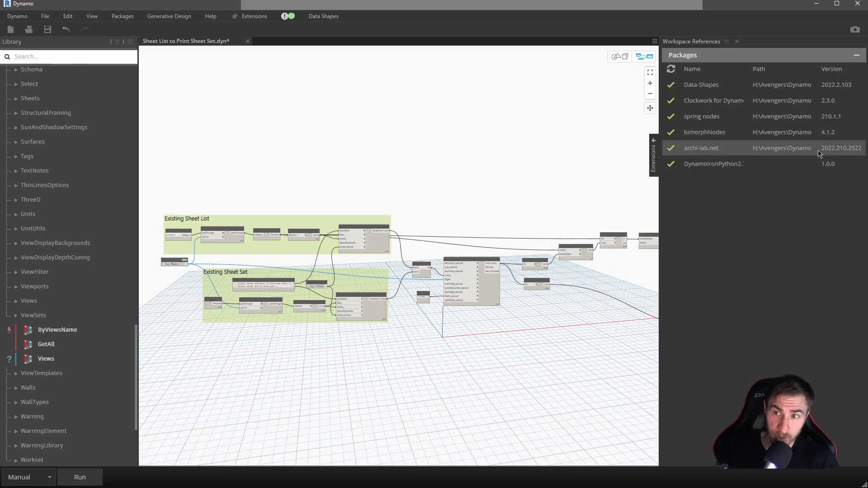
- Check the Dynamo Core and Dynamo Revit version information, and close the workspace references
{"action": "left_click", "coordinate": [17, 16]}
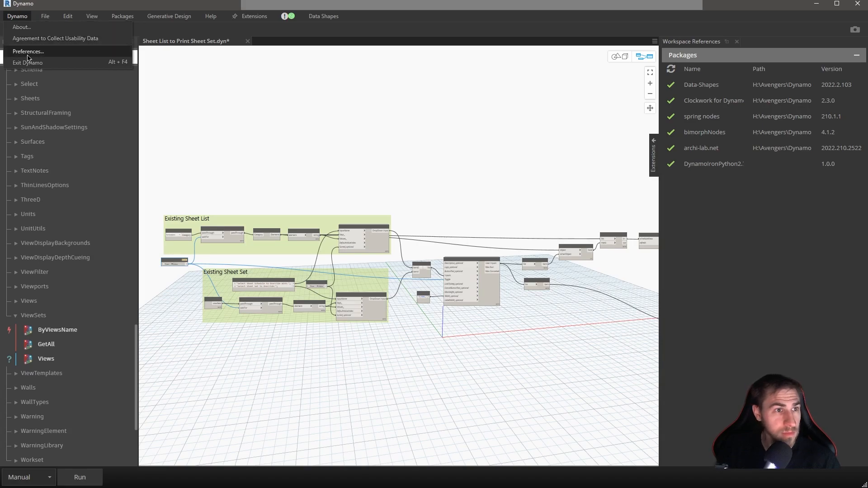
{"action": "left_click", "coordinate": [21, 27]}
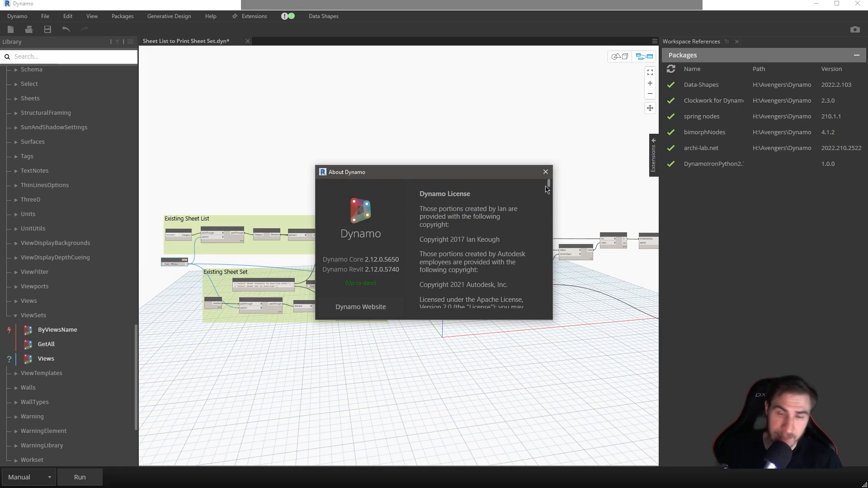
{"action": "left_click", "coordinate": [545, 172]}
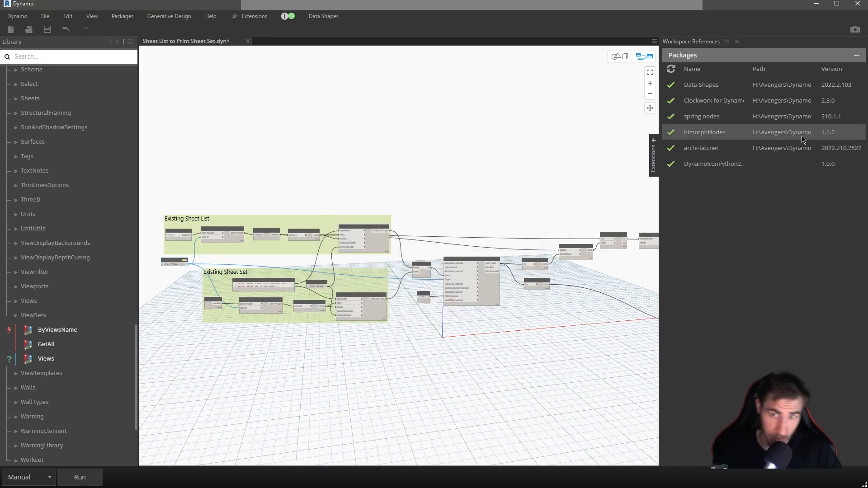
{"action": "left_click", "coordinate": [737, 41]}
- Examine how the Ready to Proceed? toggle connects to the Passthrough nodes and the MultipleInputForm ++ node
{"action": "mouse_move", "coordinate": [647, 276]}
{"action": "middle_mouse_down"}
{"action": "mouse_move", "coordinate": [384, 289]}
{"action": "mouse_move", "coordinate": [657, 271]}
{"action": "middle_mouse_up"}
{"action": "middle_click_drag", "start_coordinate": [348, 297], "coordinate": [413, 290]}
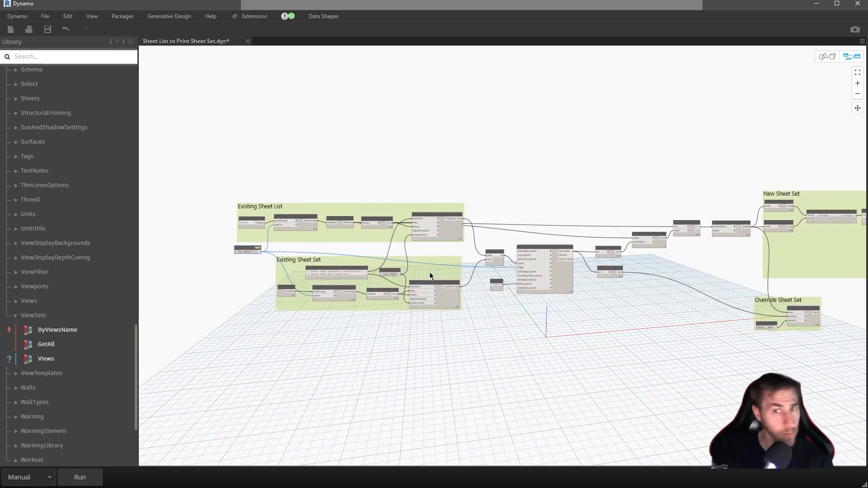
{"action": "middle_click_drag", "start_coordinate": [636, 244], "coordinate": [565, 259]}
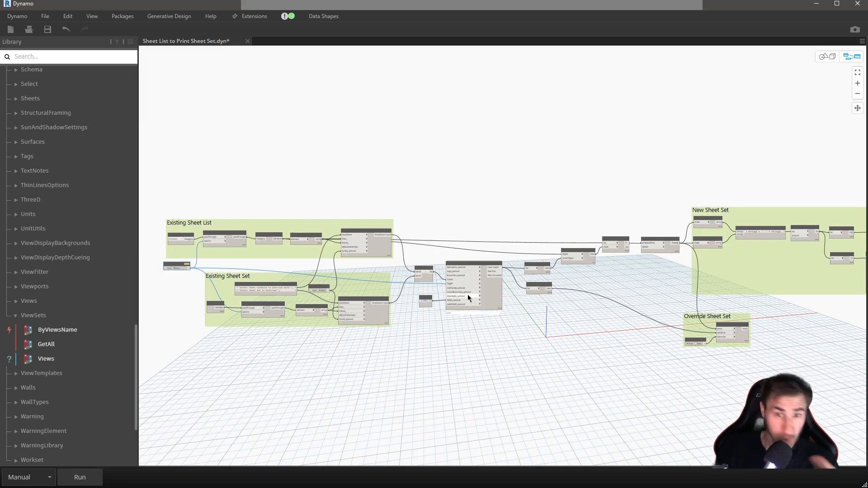
{"action": "scroll", "coordinate": [205, 243], "scroll_direction": "up", "scroll_amount": 6}
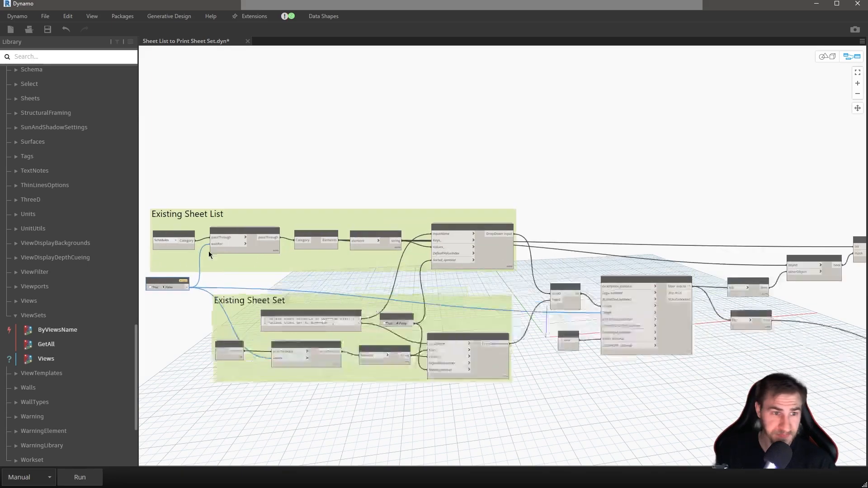
{"action": "scroll", "coordinate": [252, 299], "scroll_direction": "up", "scroll_amount": 2}
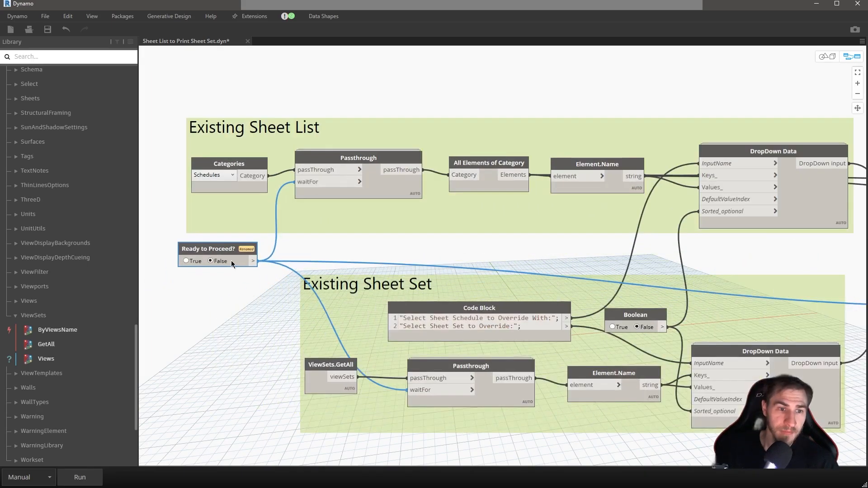
{"action": "scroll", "coordinate": [254, 297], "scroll_direction": "up", "scroll_amount": 1}
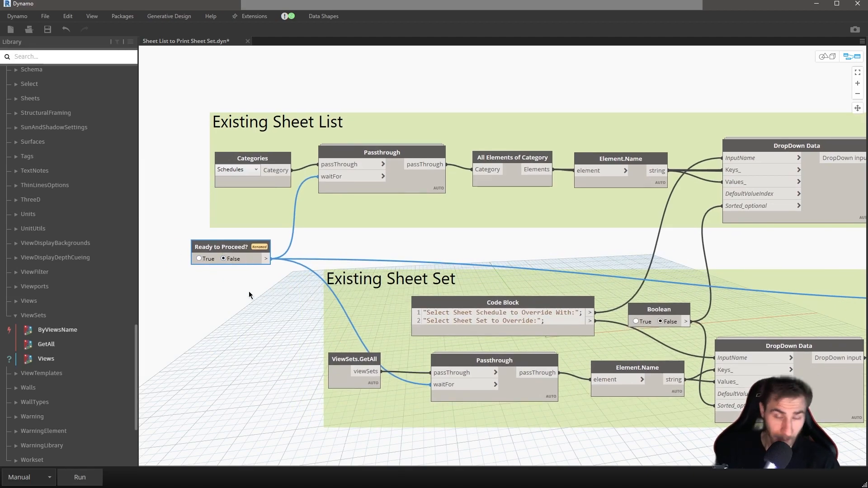
{"action": "scroll", "coordinate": [238, 259], "scroll_direction": "down", "scroll_amount": 5}
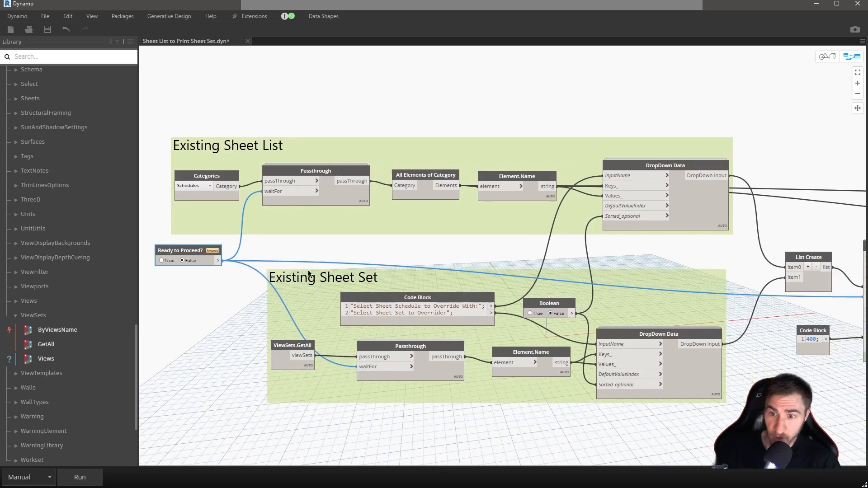
{"action": "scroll", "coordinate": [650, 288], "scroll_direction": "up", "scroll_amount": 4}
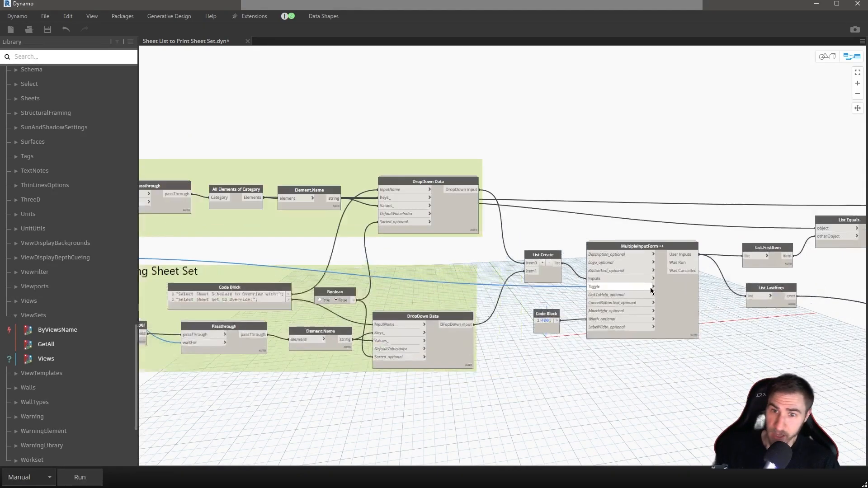
{"action": "scroll", "coordinate": [730, 276], "scroll_direction": "down", "scroll_amount": 2}
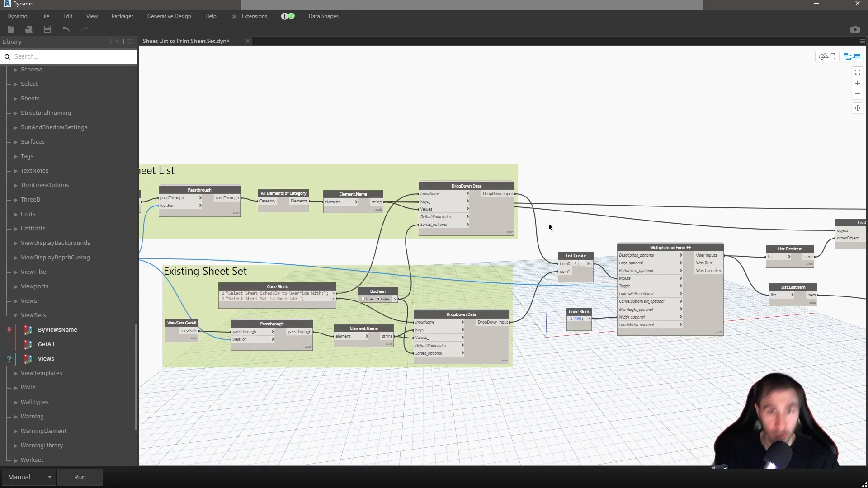
- Examine the nodes that collect schedules and view sets in the Existing Sheet List and Existing Sheet Set groups
{"action": "middle_click_drag", "start_coordinate": [543, 225], "coordinate": [655, 204]}
{"action": "middle_click_drag", "start_coordinate": [274, 258], "coordinate": [305, 257]}
{"action": "scroll", "coordinate": [266, 259], "scroll_direction": "up", "scroll_amount": 3}
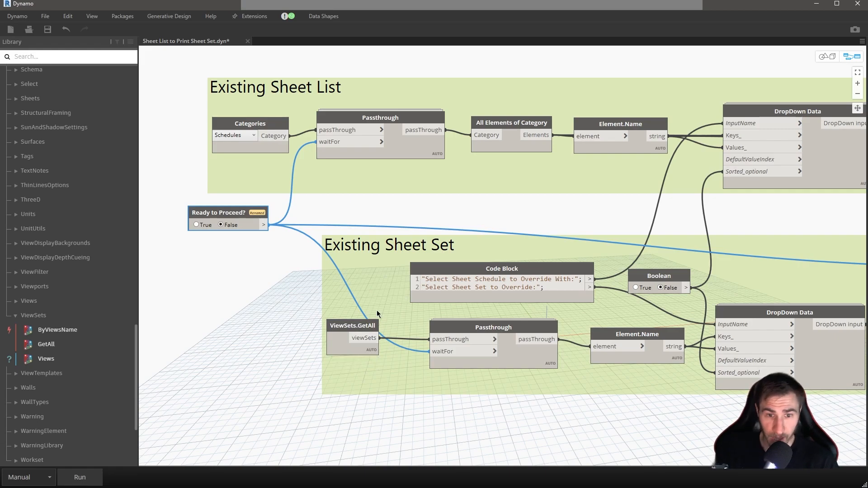
{"action": "scroll", "coordinate": [335, 316], "scroll_direction": "down", "scroll_amount": 2}
{"action": "mouse_move", "coordinate": [345, 325]}
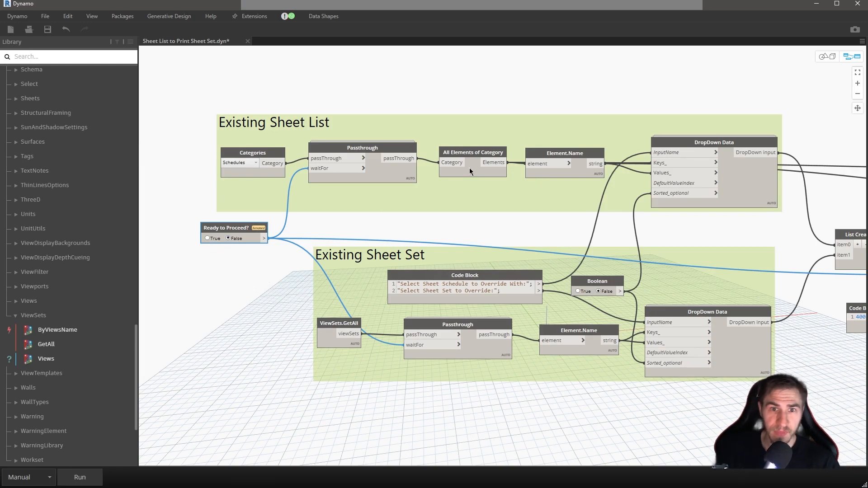
- Examine how the DropDown Data nodes of both groups feed the List Create and MultipleInputForm ++ nodes
{"action": "scroll", "coordinate": [457, 208], "scroll_direction": "down", "scroll_amount": 2}
{"action": "scroll", "coordinate": [353, 131], "scroll_direction": "up", "scroll_amount": 3}
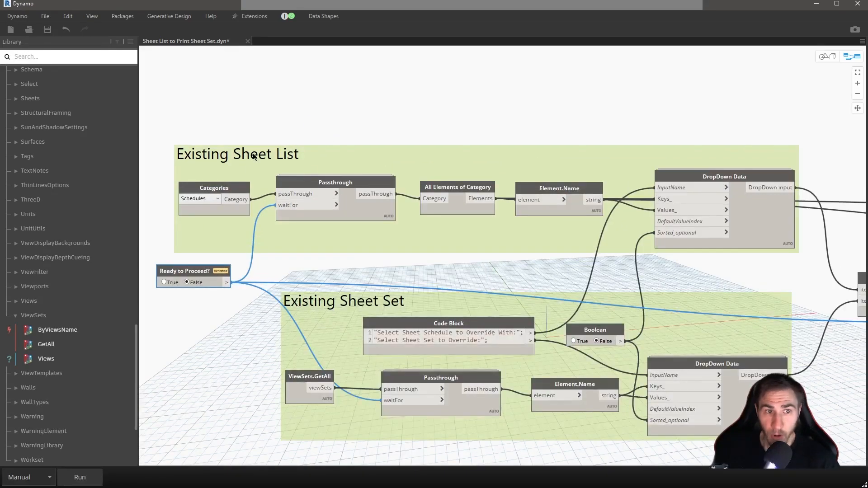
{"action": "scroll", "coordinate": [367, 185], "scroll_direction": "down", "scroll_amount": 2}
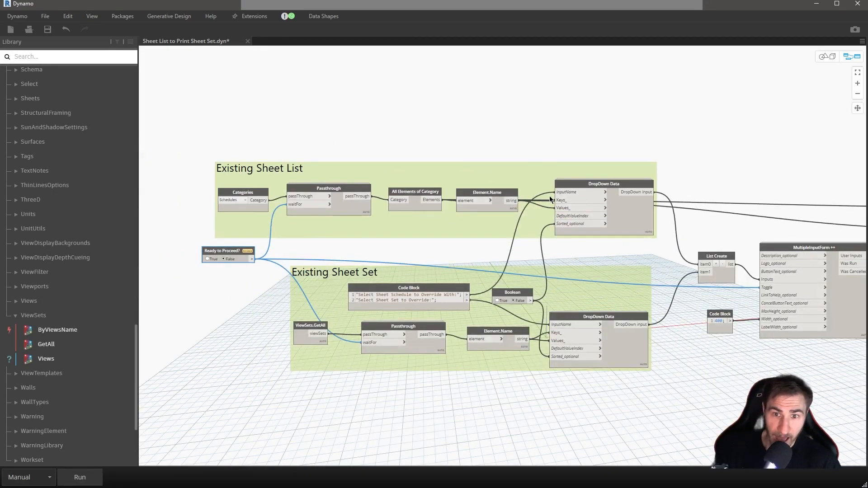
{"action": "middle_click_drag", "start_coordinate": [553, 263], "coordinate": [553, 241]}
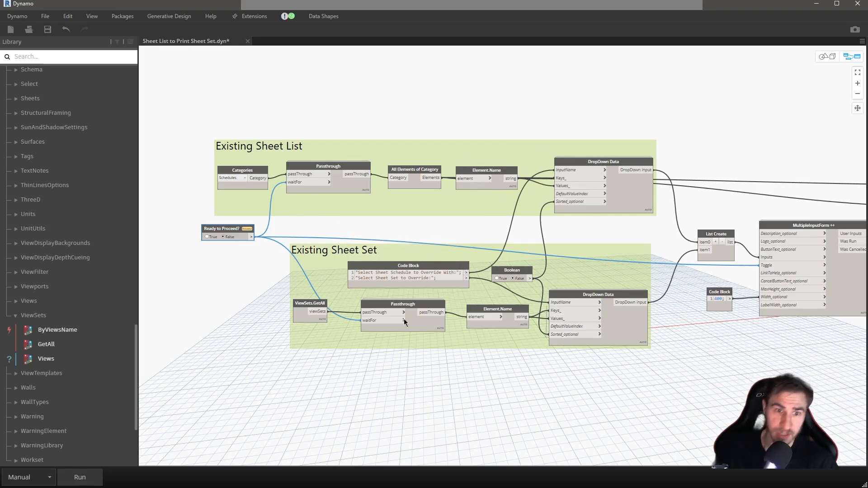
{"action": "middle_click_drag", "start_coordinate": [562, 273], "coordinate": [372, 260]}
{"action": "scroll", "coordinate": [546, 259], "scroll_direction": "up", "scroll_amount": 2}
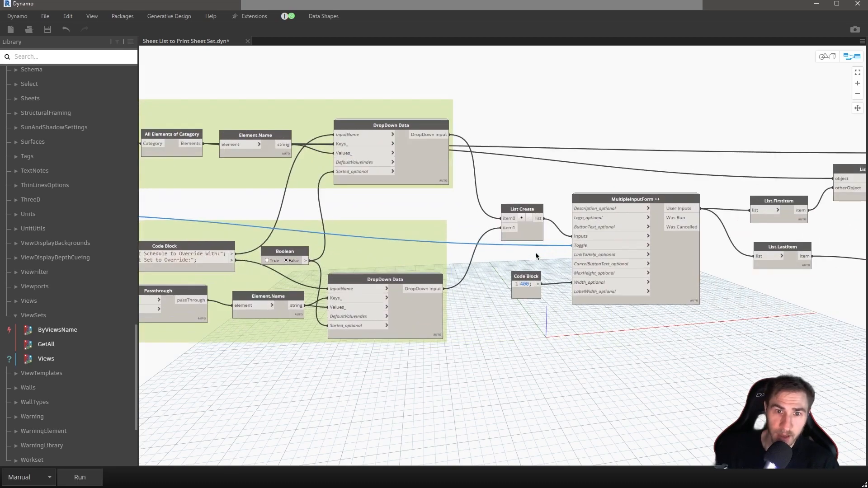
{"action": "middle_click_drag", "start_coordinate": [518, 216], "coordinate": [334, 231]}
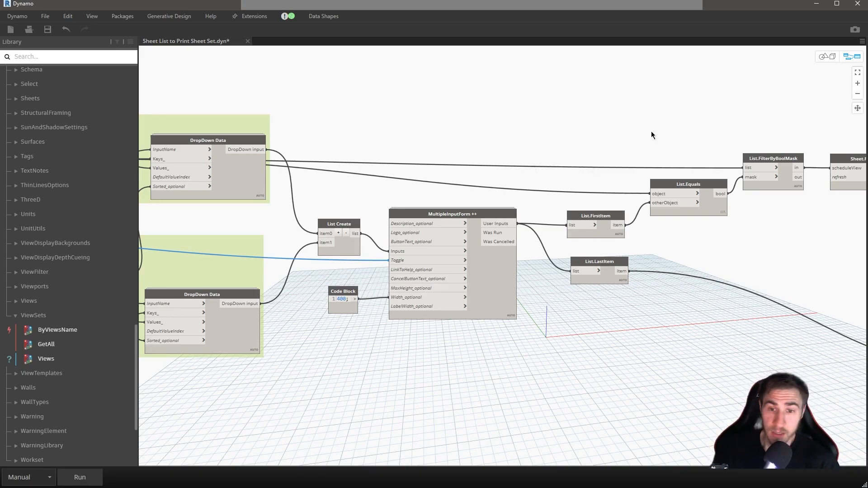
- Shift the List.LastItem node slightly beneath List.FirstItem, and move the Override Sheet Set group a little closer beneath the New Sheet Set group
{"action": "left_click_drag", "start_coordinate": [604, 261], "coordinate": [600, 263]}
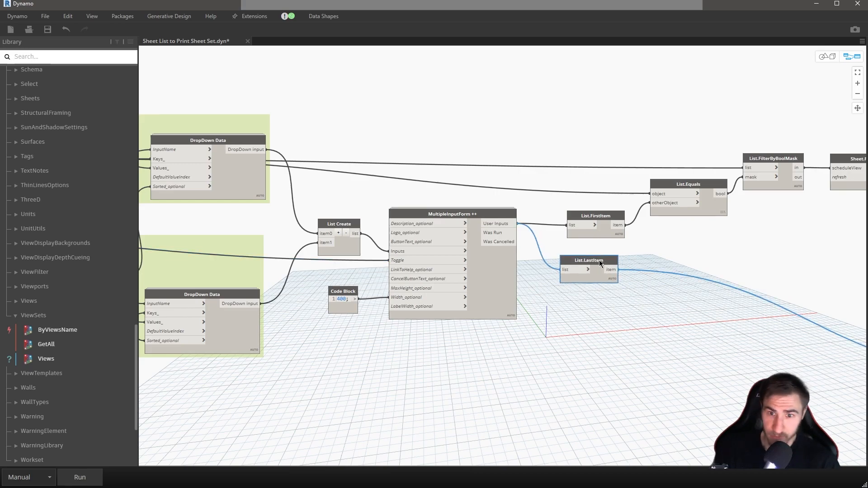
{"action": "middle_click_drag", "start_coordinate": [704, 251], "coordinate": [416, 254]}
{"action": "scroll", "coordinate": [493, 263], "scroll_direction": "down", "scroll_amount": 1}
{"action": "scroll", "coordinate": [416, 254], "scroll_direction": "down", "scroll_amount": 1}
{"action": "middle_click_drag", "start_coordinate": [607, 252], "coordinate": [447, 251]}
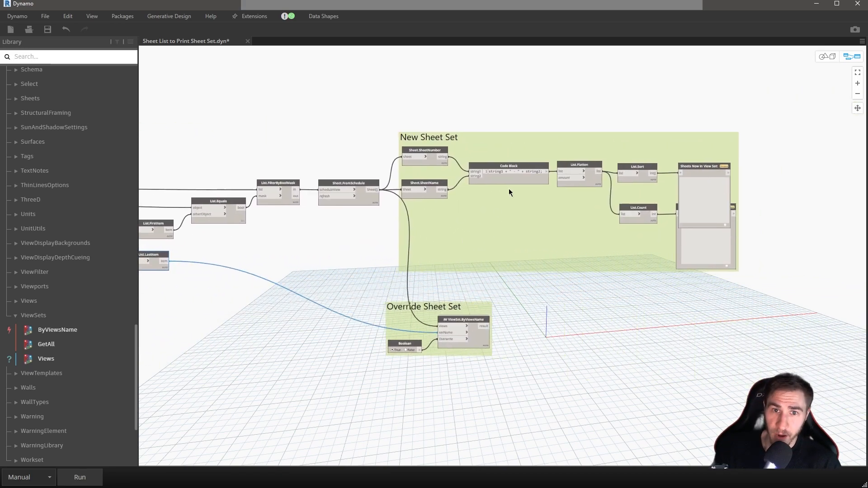
{"action": "scroll", "coordinate": [541, 156], "scroll_direction": "up", "scroll_amount": 1}
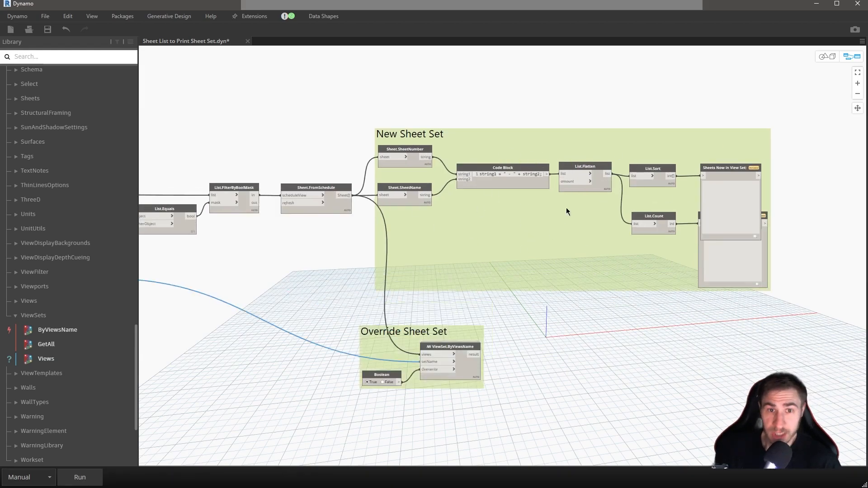
{"action": "middle_click_drag", "start_coordinate": [560, 291], "coordinate": [610, 260]}
{"action": "left_click_drag", "start_coordinate": [447, 319], "coordinate": [469, 305]}
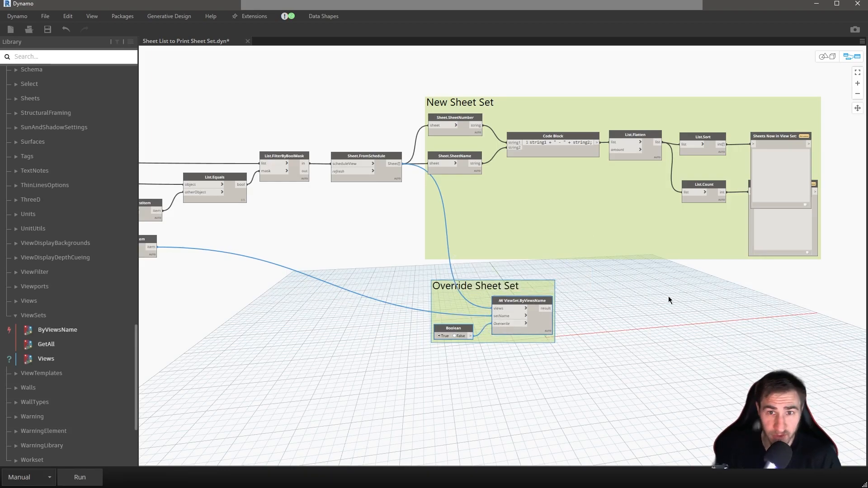
- Review the complete graph from Existing Sheet List to New Sheet Set and save the Sheet List to Print Sheet Set file
{"action": "scroll", "coordinate": [553, 282], "scroll_direction": "down", "scroll_amount": 2}
{"action": "middle_click_drag", "start_coordinate": [553, 282], "coordinate": [756, 276]}
{"action": "middle_click_drag", "start_coordinate": [543, 266], "coordinate": [525, 284]}
{"action": "scroll", "coordinate": [586, 292], "scroll_direction": "down", "scroll_amount": 4}
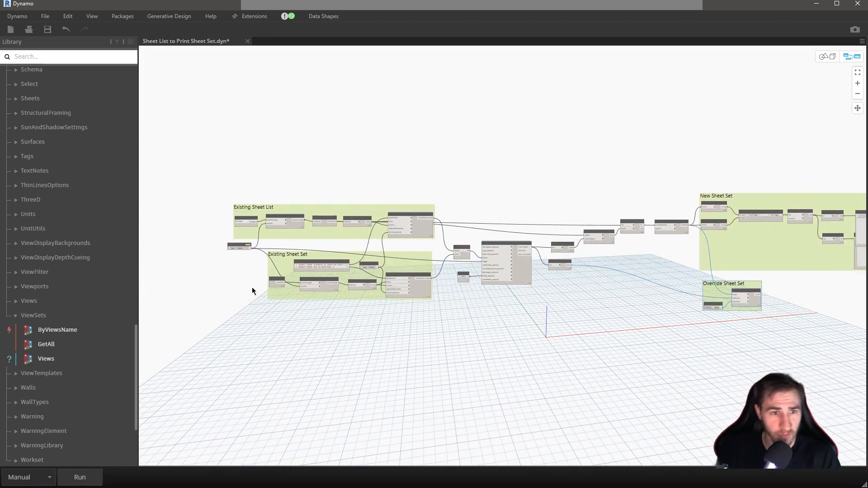
{"action": "scroll", "coordinate": [252, 288], "scroll_direction": "up", "scroll_amount": 2}
{"action": "middle_click_drag", "start_coordinate": [427, 327], "coordinate": [388, 342]}
{"action": "scroll", "coordinate": [562, 294], "scroll_direction": "down", "scroll_amount": 1}
{"action": "middle_click_drag", "start_coordinate": [561, 294], "coordinate": [449, 304]}
{"action": "scroll", "coordinate": [404, 172], "scroll_direction": "down", "scroll_amount": 1}
{"action": "key", "text": "ctrl+s"}
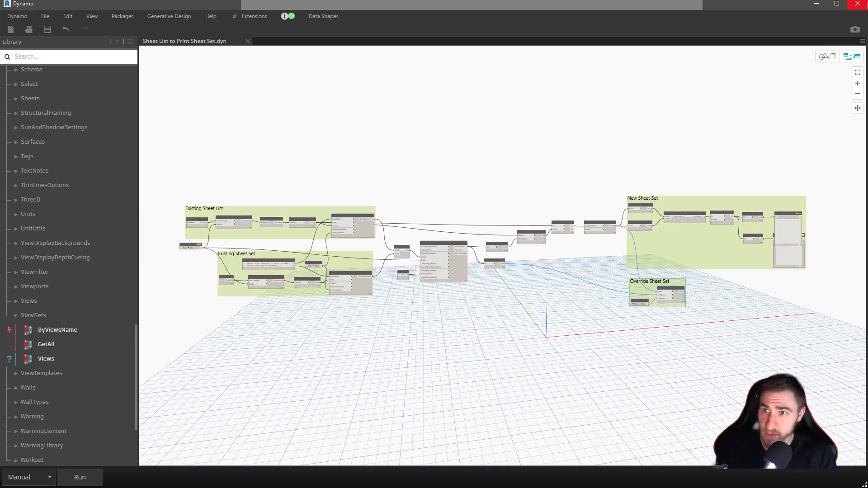
- Switch to Revit and run Sheet List to Print Sheet Set in Dynamo Player with Ready to Proceed? set to True
{"action": "key", "text": "alt+Tab"}
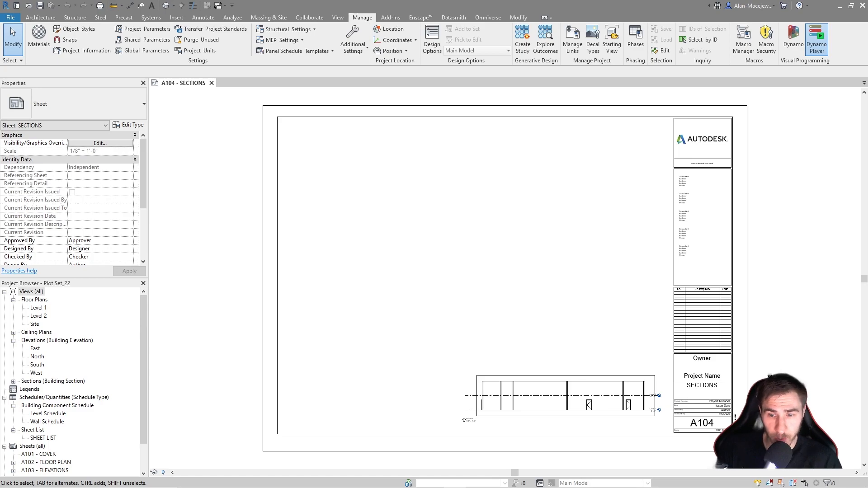
{"action": "left_click_drag", "start_coordinate": [423, 119], "coordinate": [343, 179]}
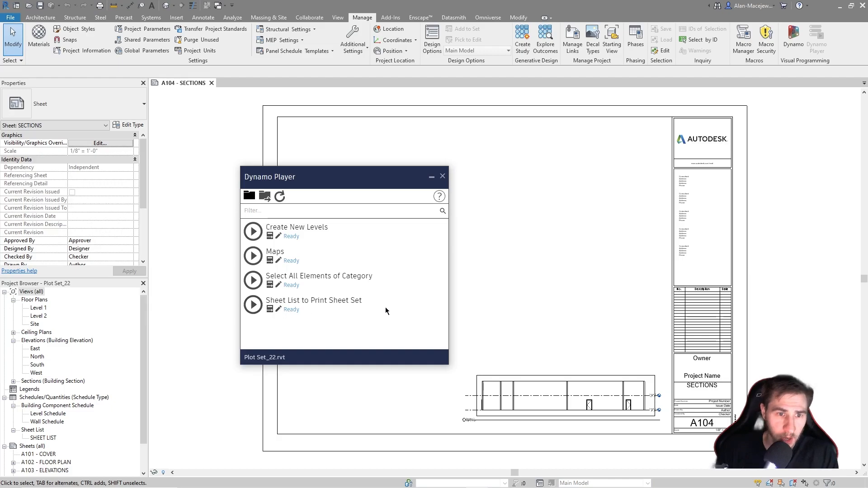
{"action": "left_click", "coordinate": [254, 305]}
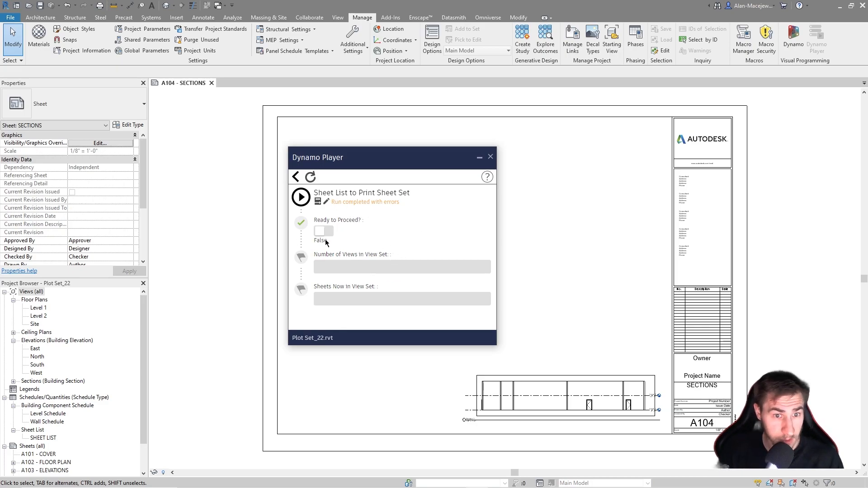
{"action": "left_click", "coordinate": [320, 231]}
{"action": "left_click", "coordinate": [298, 203]}
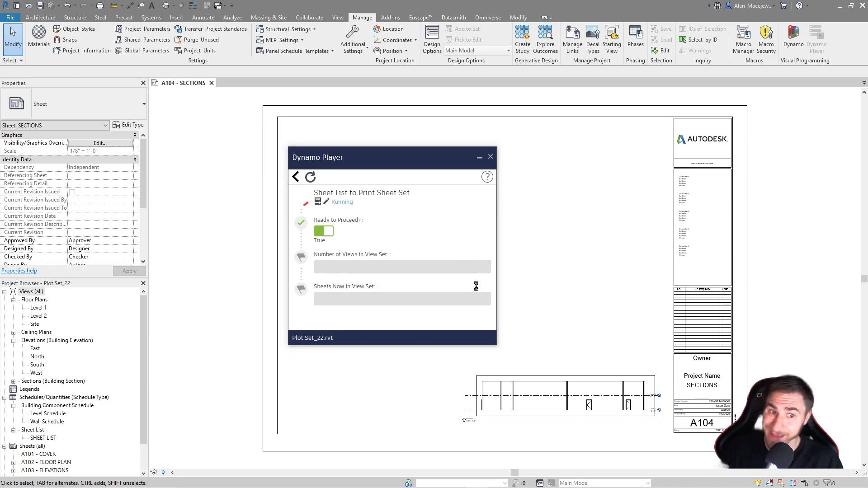
- Override the CONSTRUCTION DOCUMENTS sheet set with the SHEET LIST schedule in the input form, and review the resulting output
{"action": "left_click_drag", "start_coordinate": [252, 102], "coordinate": [612, 141]}
{"action": "left_click", "coordinate": [652, 151]}
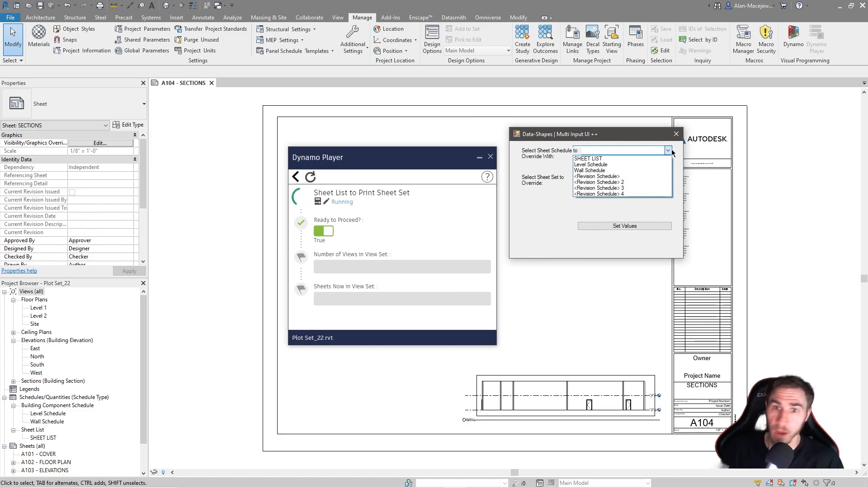
{"action": "left_click", "coordinate": [594, 158]}
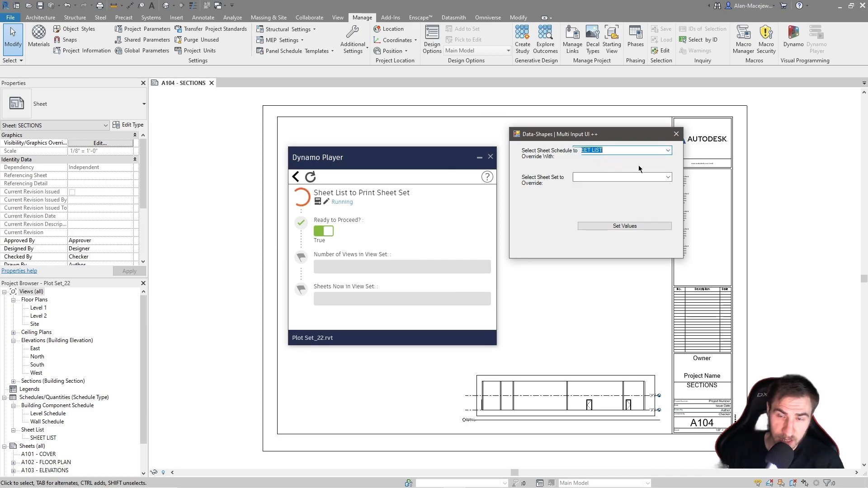
{"action": "left_click", "coordinate": [668, 176]}
{"action": "left_click", "coordinate": [597, 186]}
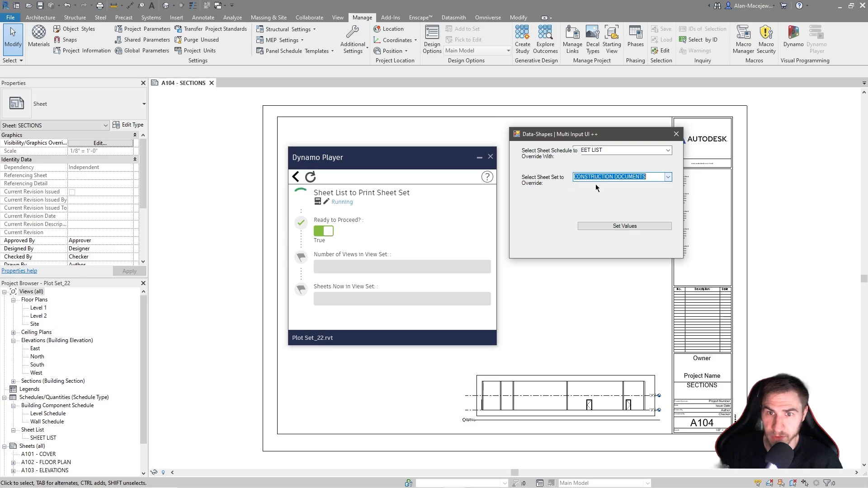
{"action": "left_click", "coordinate": [627, 226]}
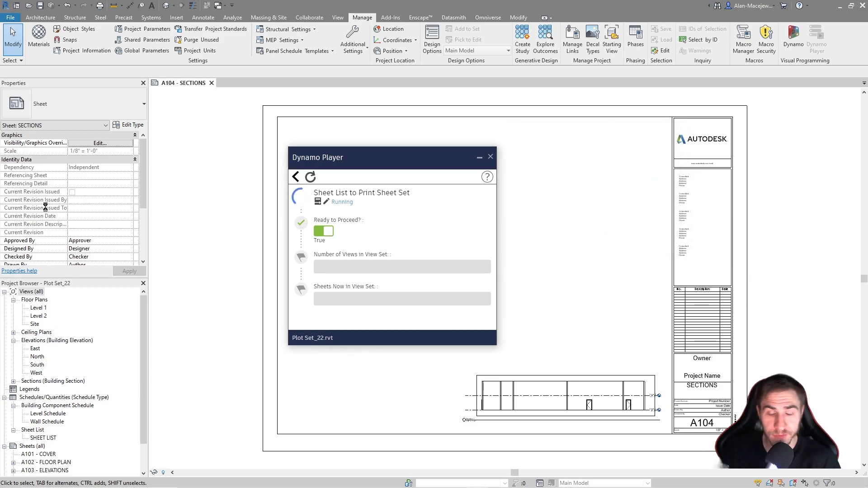
{"action": "scroll", "coordinate": [386, 240], "scroll_direction": "down", "scroll_amount": 1}
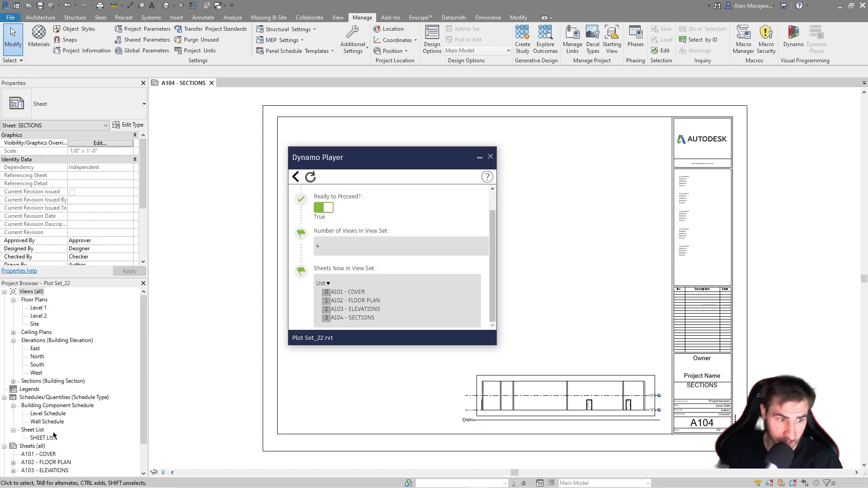
{"action": "scroll", "coordinate": [53, 435], "scroll_direction": "down", "scroll_amount": 1}
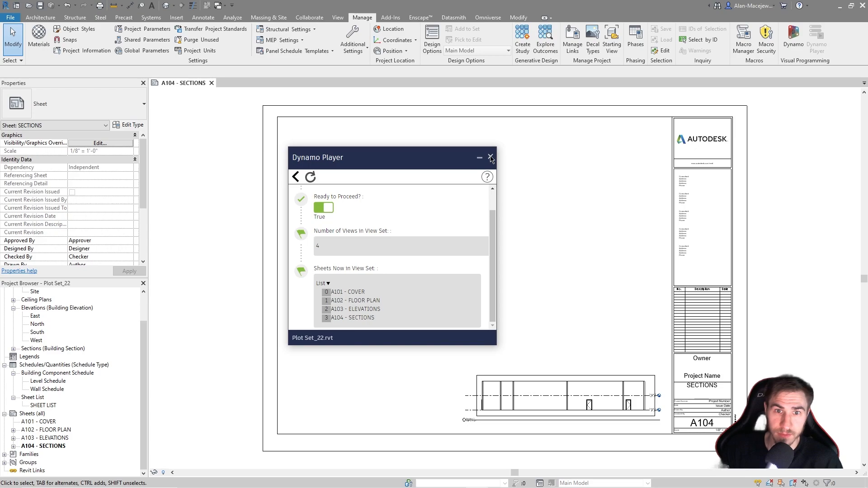
- Check which sheets the CONSTRUCTION DOCUMENTS print set includes in the print settings, leaving without printing
{"action": "left_click", "coordinate": [14, 18]}
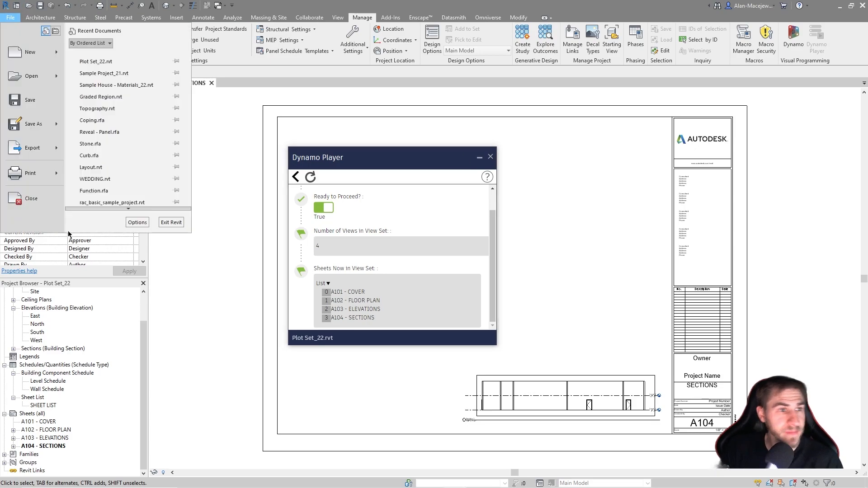
{"action": "left_click", "coordinate": [34, 171]}
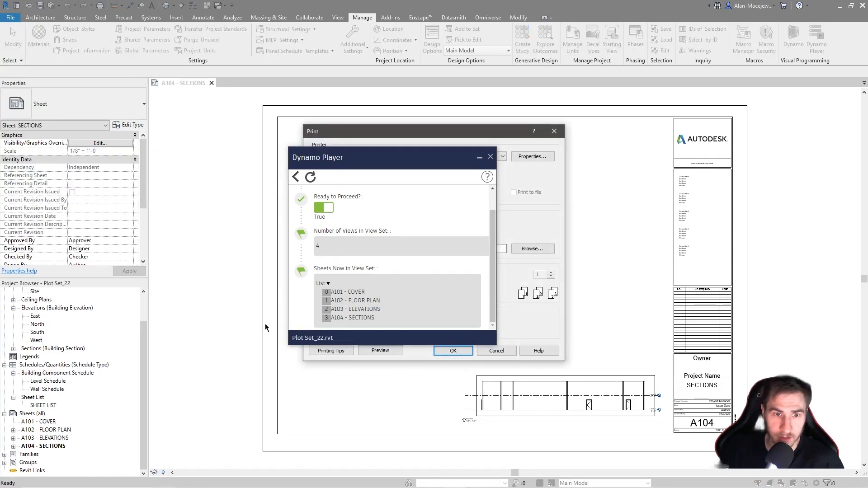
{"action": "left_click_drag", "start_coordinate": [427, 134], "coordinate": [639, 105]}
{"action": "left_click", "coordinate": [541, 278]}
{"action": "left_click", "coordinate": [553, 300]}
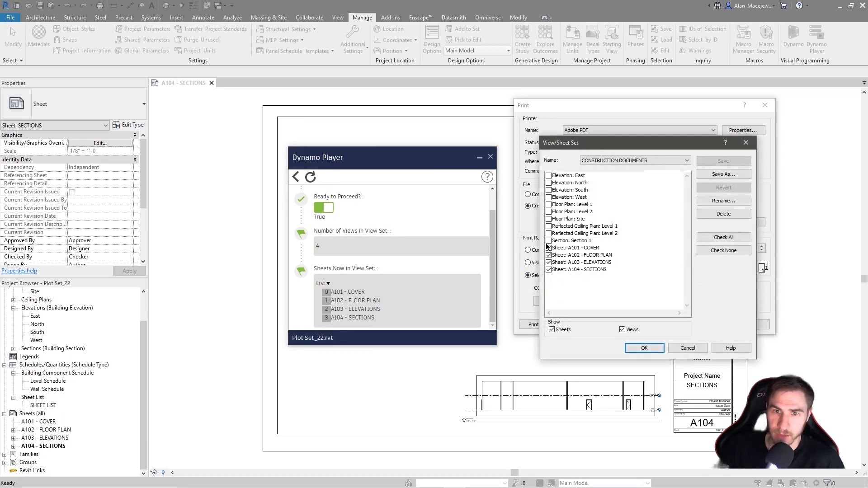
{"action": "left_click", "coordinate": [559, 249]}
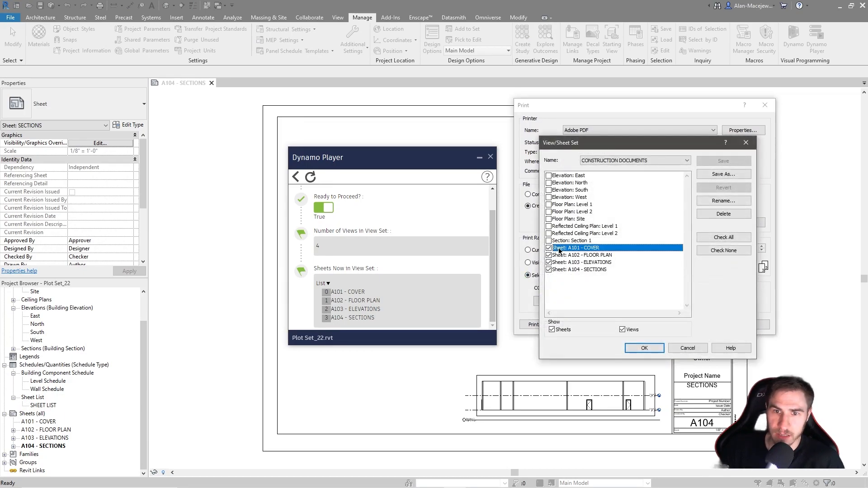
{"action": "left_click", "coordinate": [679, 347]}
{"action": "left_click", "coordinate": [657, 331]}
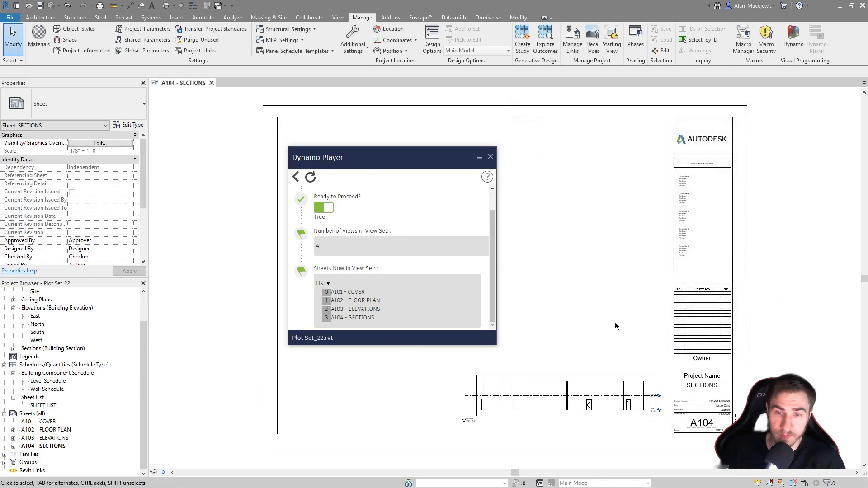
- Close Dynamo Player and open the A102 - FLOOR PLAN sheet
{"action": "left_click", "coordinate": [491, 157]}
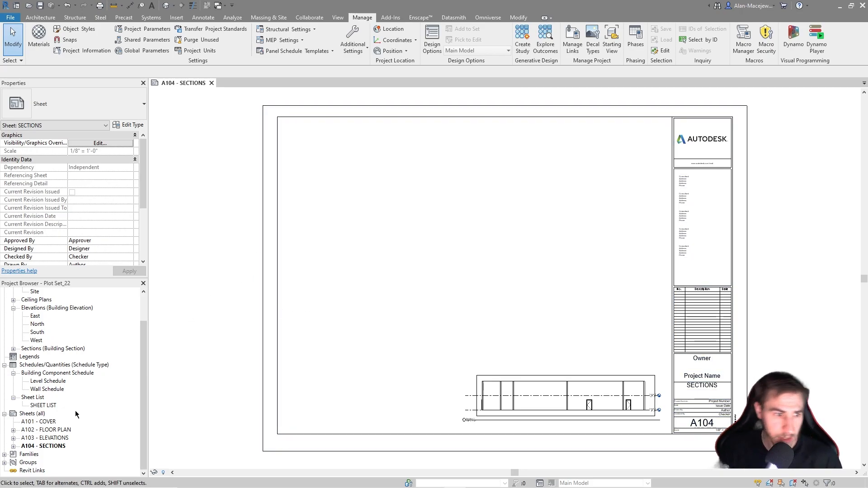
{"action": "left_click", "coordinate": [46, 430]}
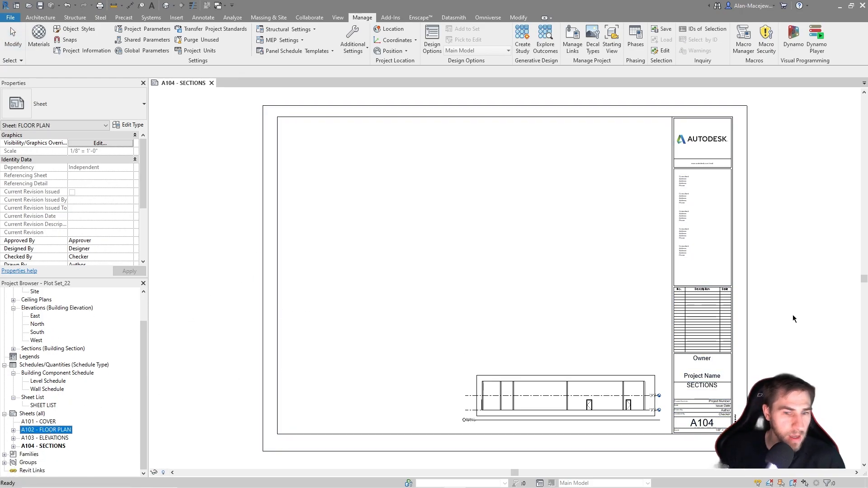
{"action": "double_click", "coordinate": [50, 430]}
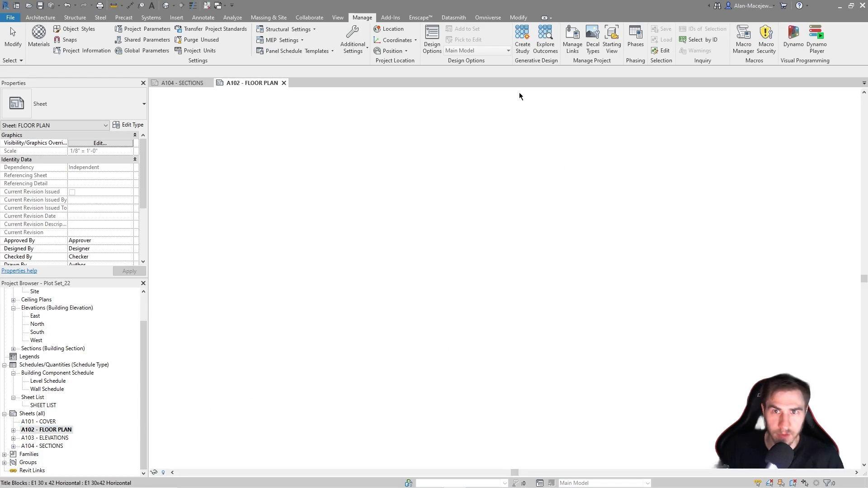
- Set the project's first sheet revision to date TBD and description PR #1
{"action": "left_click", "coordinate": [338, 17]}
{"action": "left_click", "coordinate": [592, 44]}
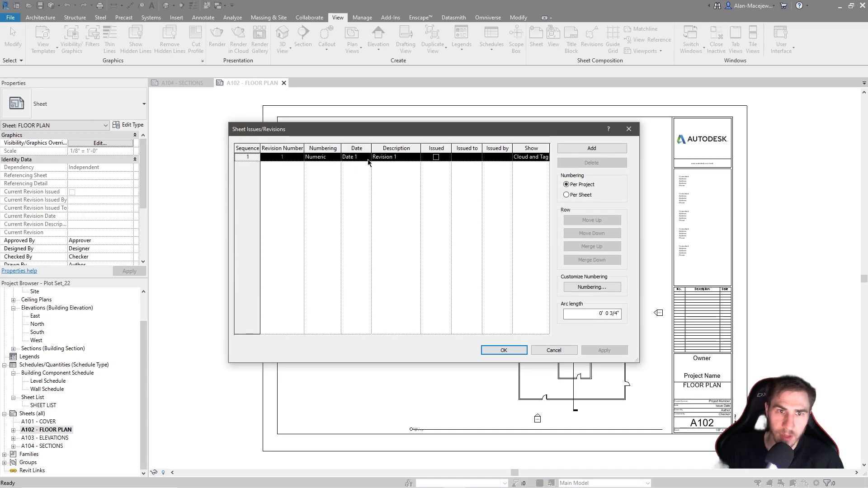
{"action": "left_click", "coordinate": [361, 158]}
{"action": "type", "text": "TBD"}
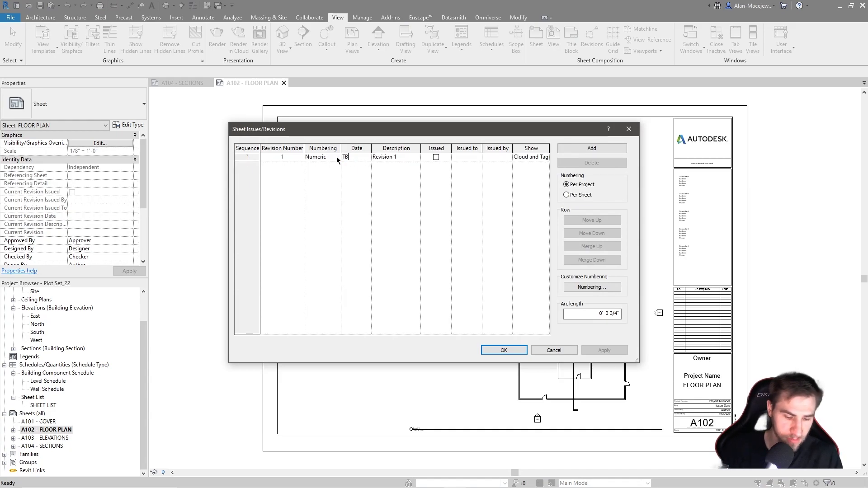
{"action": "left_click", "coordinate": [374, 158]}
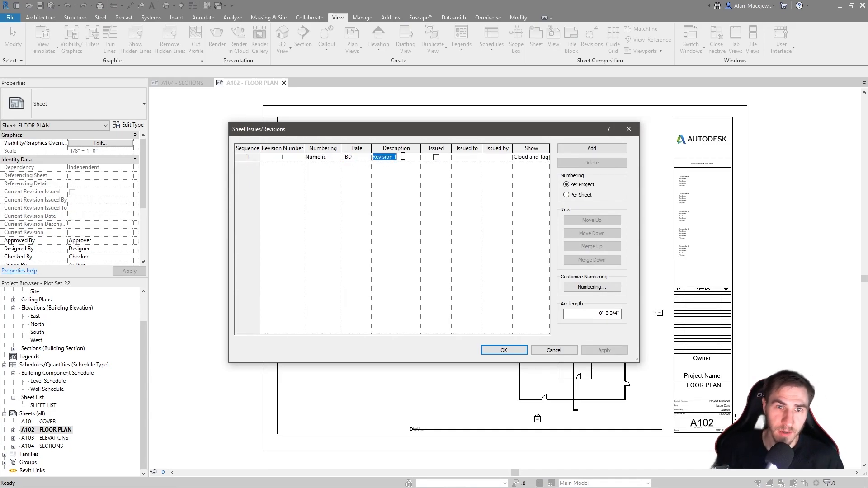
{"action": "type", "text": "PR #1"}
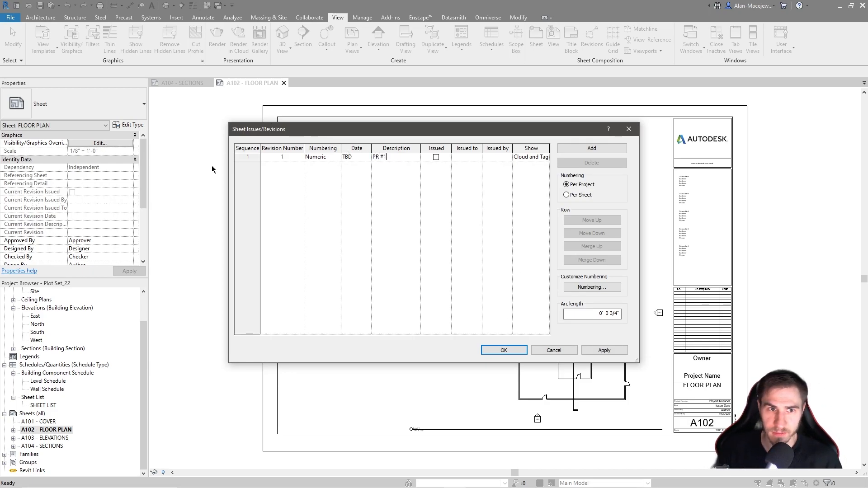
{"action": "left_click", "coordinate": [495, 350]}
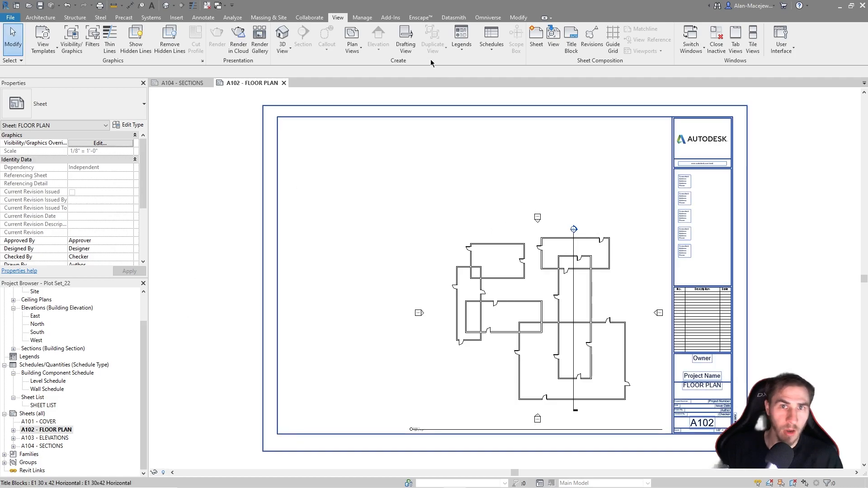
- Duplicate the SHEET LIST schedule and rename the copy REVISIONS
{"action": "right_click", "coordinate": [45, 406]}
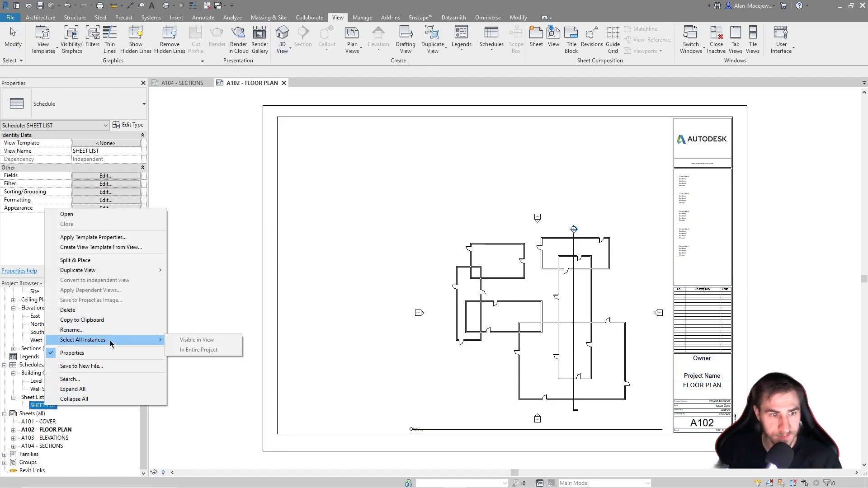
{"action": "mouse_move", "coordinate": [154, 271]}
{"action": "left_click", "coordinate": [203, 271]}
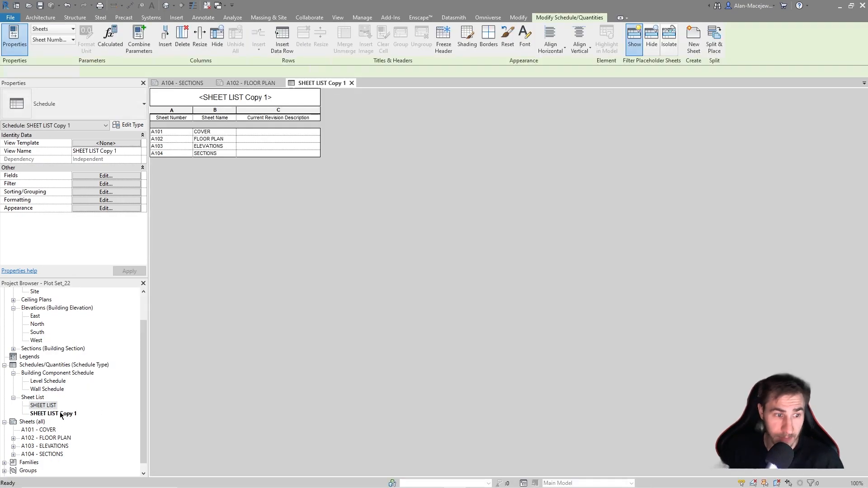
{"action": "right_click", "coordinate": [63, 413]}
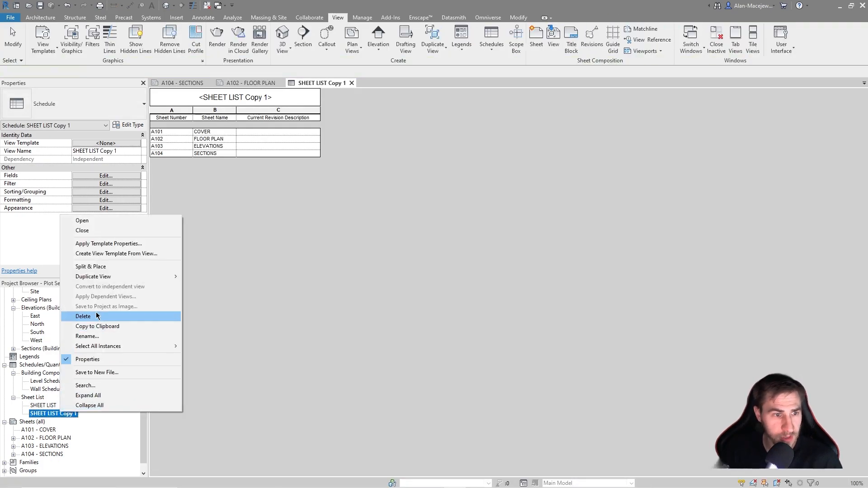
{"action": "left_click", "coordinate": [104, 336]}
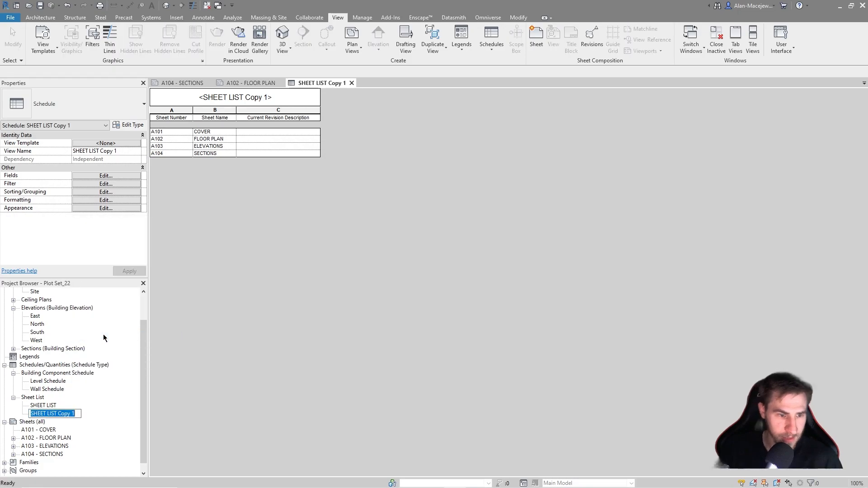
{"action": "type", "text": "REVISIONS"}
{"action": "key", "text": "Return"}
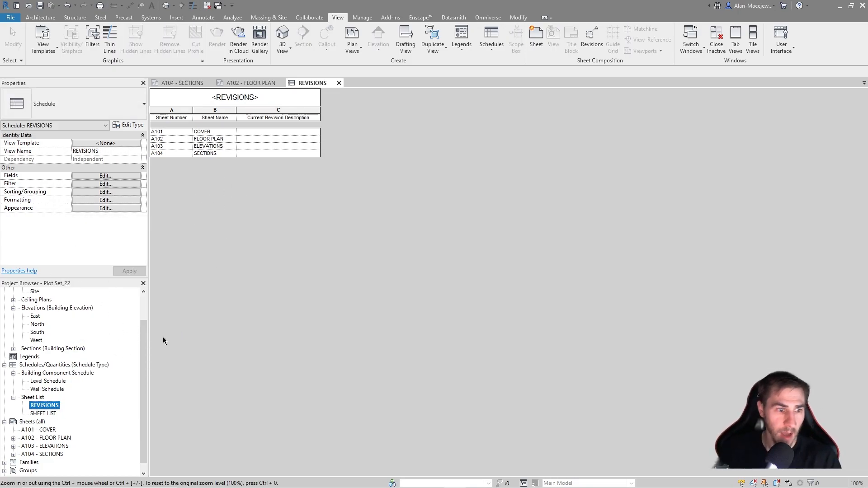
- Hide the Current Revision Description column in the original SHEET LIST schedule, and return to the REVISIONS schedule
{"action": "left_click", "coordinate": [50, 414]}
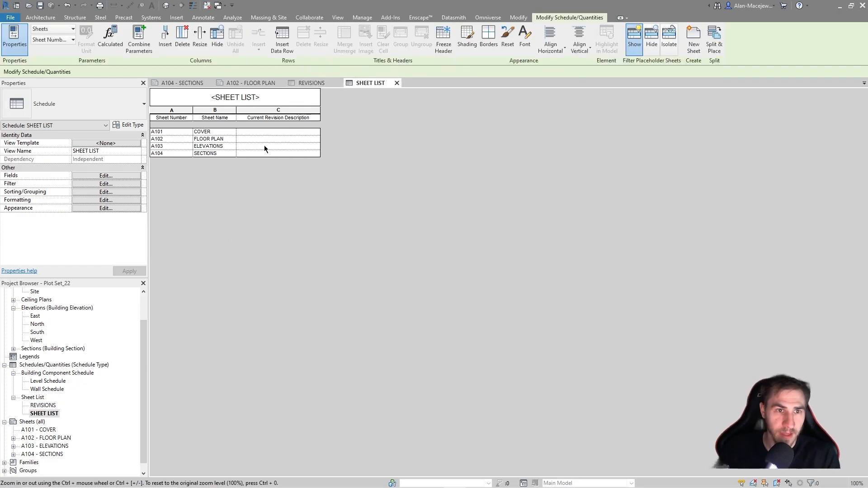
{"action": "left_click", "coordinate": [273, 113]}
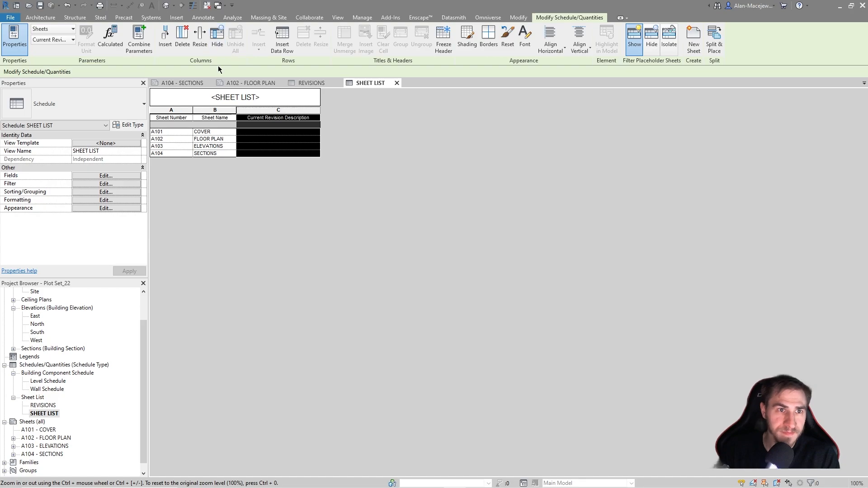
{"action": "left_click", "coordinate": [217, 37]}
{"action": "double_click", "coordinate": [37, 406]}
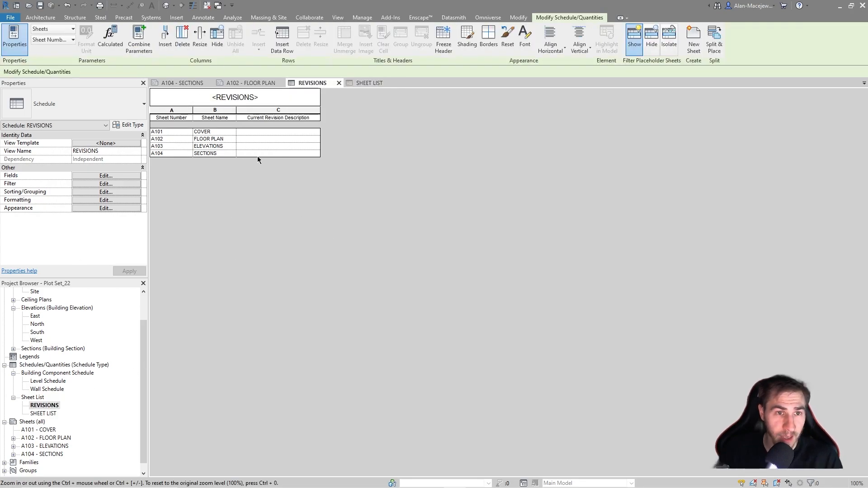
- Draw a rectangular PR #1 revision cloud around the upper-right room of the plan on sheet A102 - FLOOR PLAN
{"action": "left_click", "coordinate": [249, 82]}
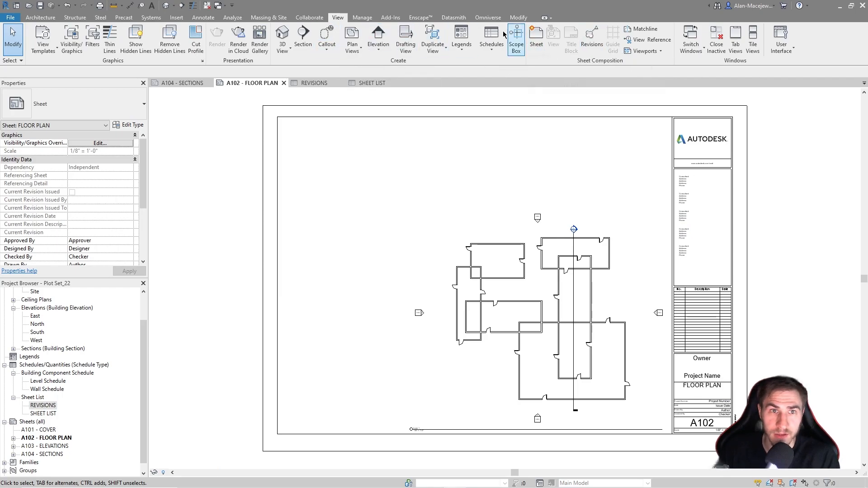
{"action": "left_click", "coordinate": [203, 17]}
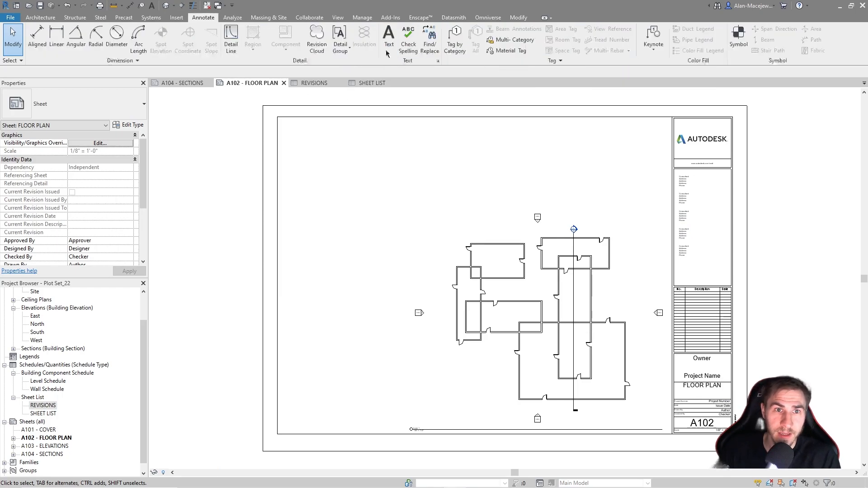
{"action": "left_click", "coordinate": [318, 35]}
{"action": "scroll", "coordinate": [597, 258], "scroll_direction": "up", "scroll_amount": 4}
{"action": "left_click", "coordinate": [469, 212]}
{"action": "left_click", "coordinate": [634, 304]}
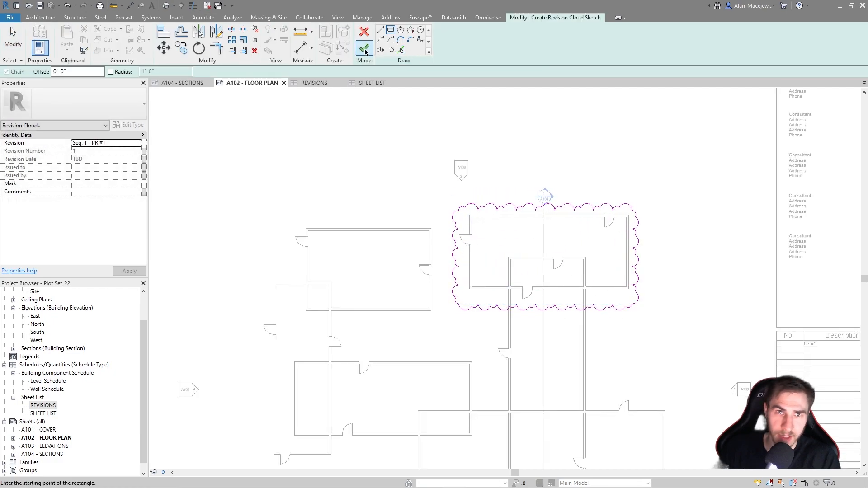
{"action": "left_click", "coordinate": [365, 48]}
- Tag the floor plan's revision cloud with a leader at its upper-right corner
{"action": "key", "text": "t"}
{"action": "key", "text": "g"}
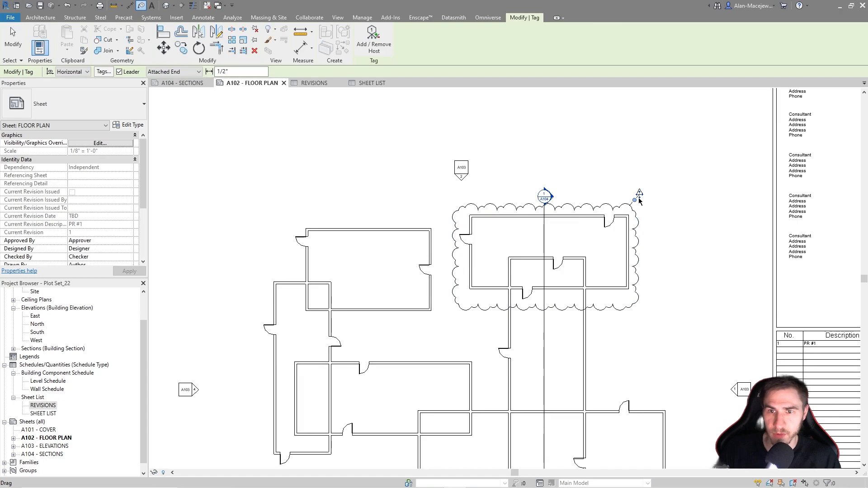
{"action": "left_click", "coordinate": [635, 193]}
{"action": "key", "text": "Escape"}
{"action": "key", "text": "Escape"}
{"action": "scroll", "coordinate": [434, 181], "scroll_direction": "down", "scroll_amount": 3}
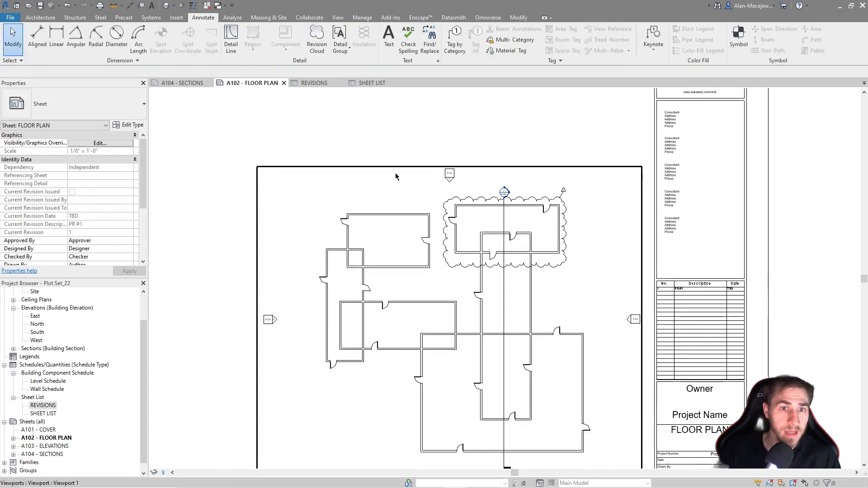
- Compare the revision description column in the REVISIONS and SHEET LIST schedules, and view sheet A104 - SECTIONS
{"action": "left_click", "coordinate": [312, 83]}
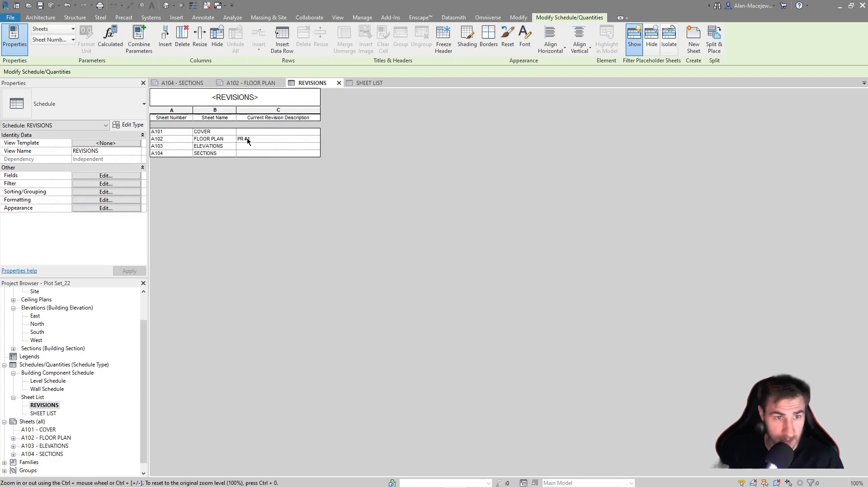
{"action": "left_click", "coordinate": [370, 85]}
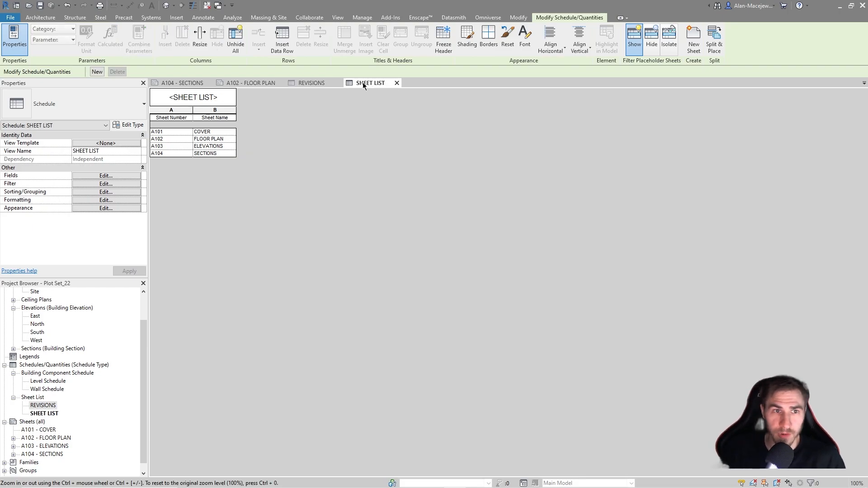
{"action": "left_click", "coordinate": [200, 83]}
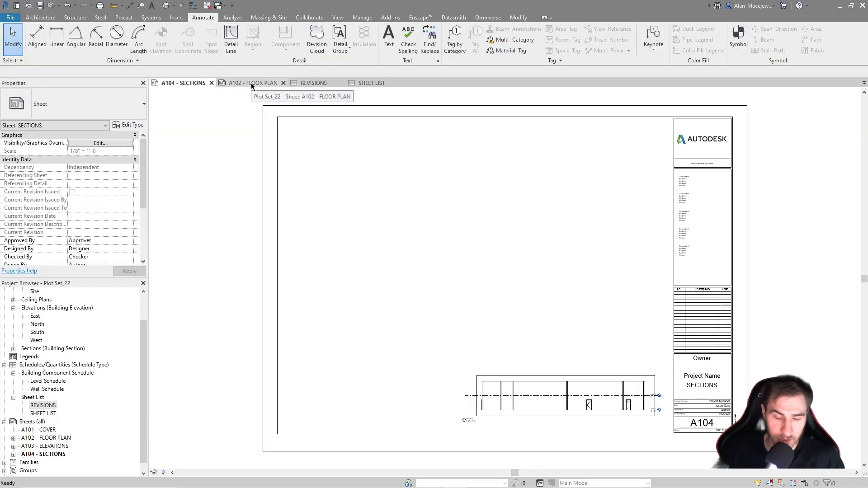
- Draw a PR #1 revision cloud around the project name and sheet title on A101 - COVER, and tag it above
{"action": "left_click", "coordinate": [51, 430]}
{"action": "double_click", "coordinate": [51, 430]}
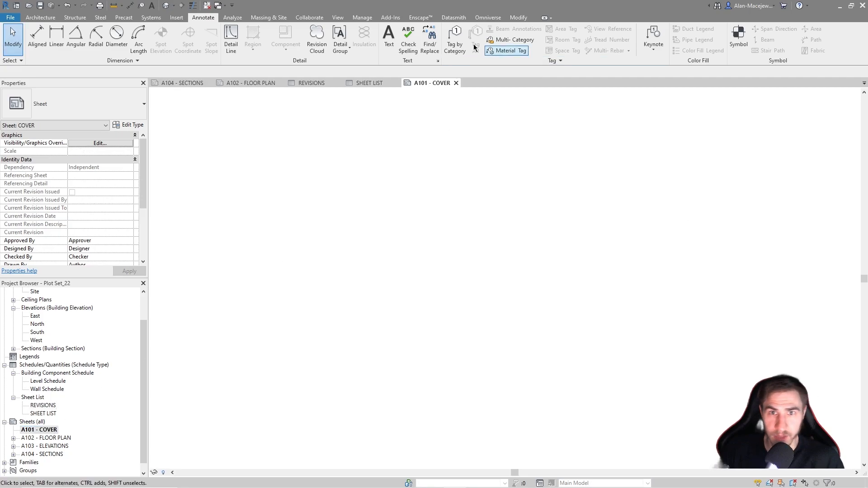
{"action": "left_click", "coordinate": [324, 45]}
{"action": "scroll", "coordinate": [723, 384], "scroll_direction": "up", "scroll_amount": 4}
{"action": "left_click", "coordinate": [641, 360]}
{"action": "left_click", "coordinate": [730, 402]}
{"action": "left_click", "coordinate": [370, 49]}
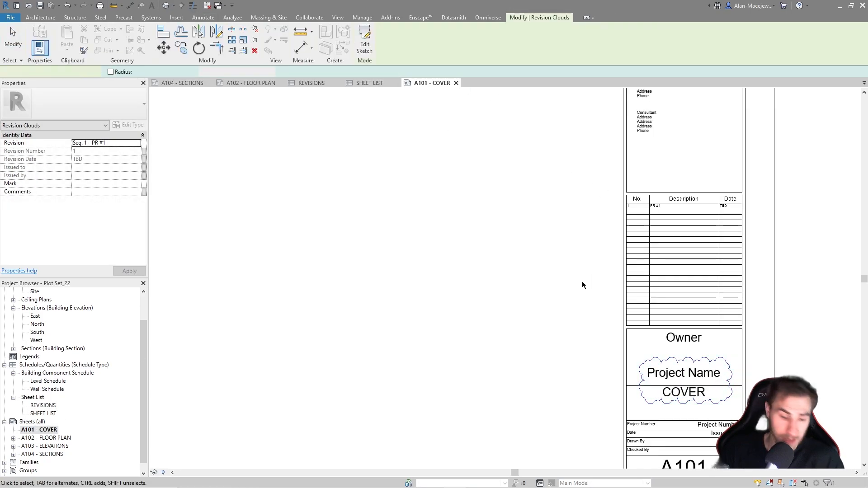
{"action": "key", "text": "t"}
{"action": "key", "text": "g"}
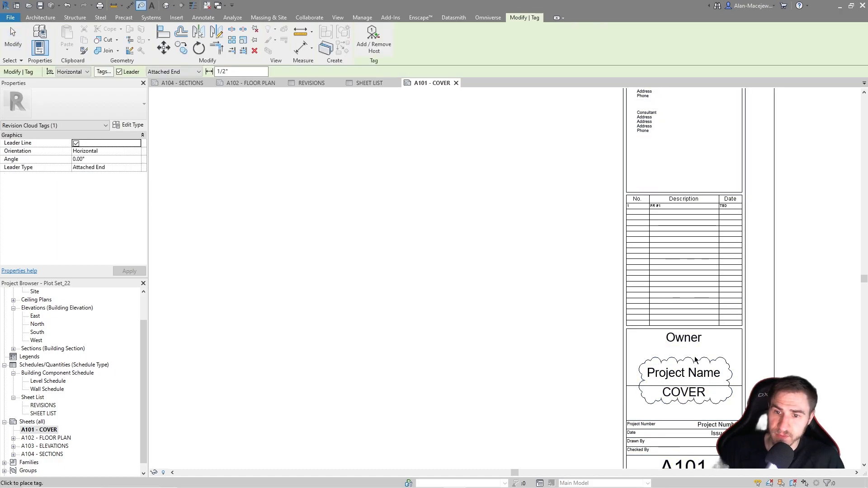
{"action": "left_click", "coordinate": [699, 359]}
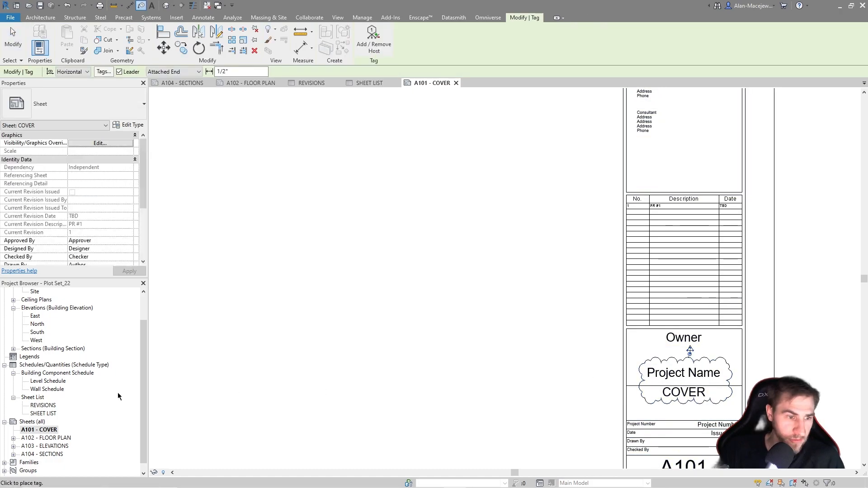
- Draw a PR #1 revision cloud around the rightmost door of the section on A104 - SECTIONS, and tag it above
{"action": "double_click", "coordinate": [50, 454]}
{"action": "scroll", "coordinate": [570, 316], "scroll_direction": "up", "scroll_amount": 2}
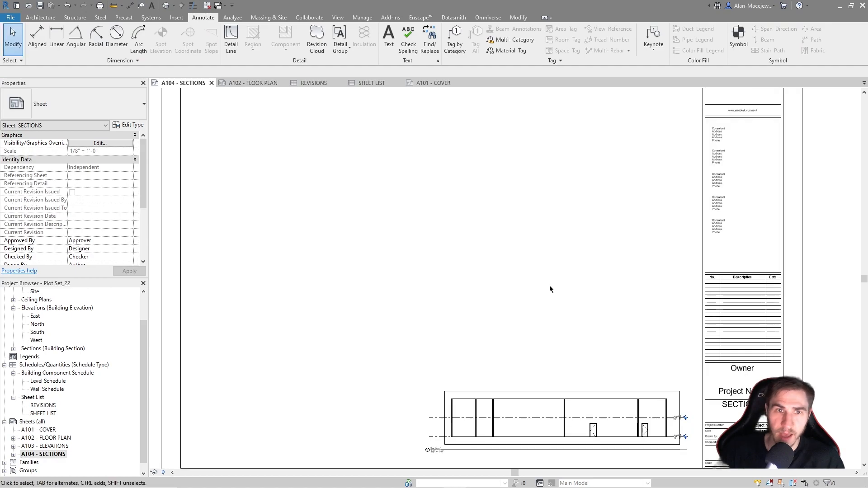
{"action": "left_click", "coordinate": [317, 39]}
{"action": "left_click", "coordinate": [631, 416]}
{"action": "left_click", "coordinate": [655, 439]}
{"action": "left_click", "coordinate": [364, 50]}
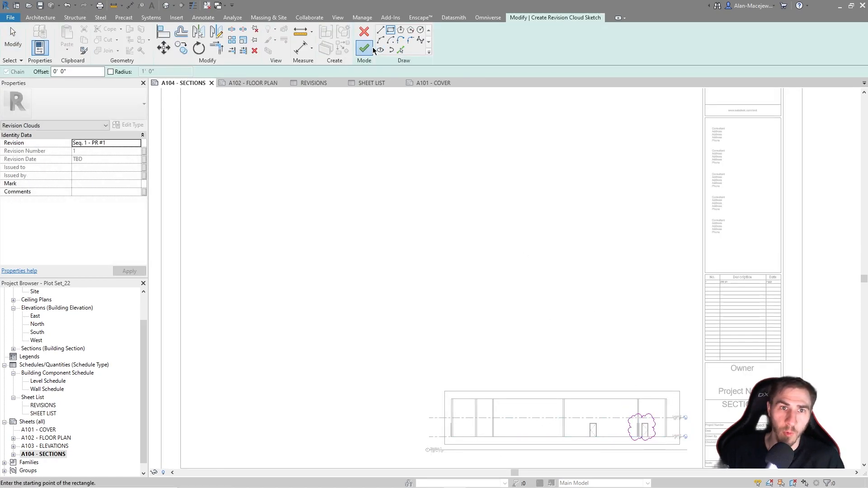
{"action": "key", "text": "t"}
{"action": "key", "text": "g"}
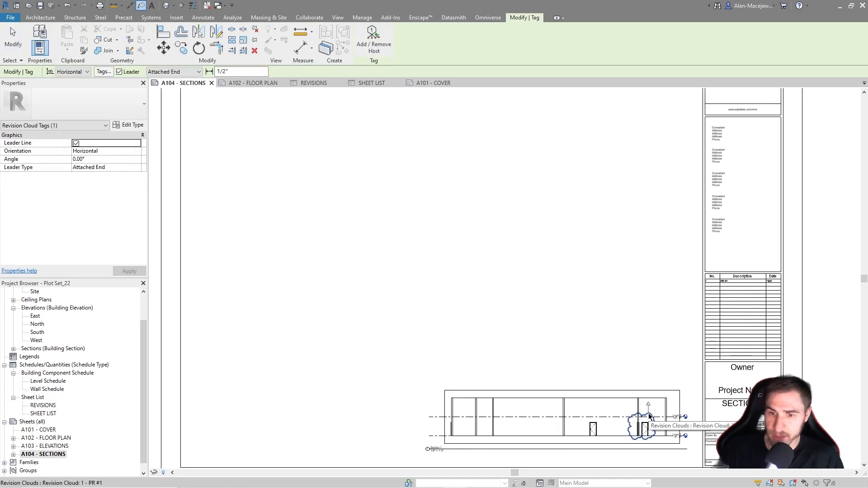
{"action": "left_click", "coordinate": [647, 418]}
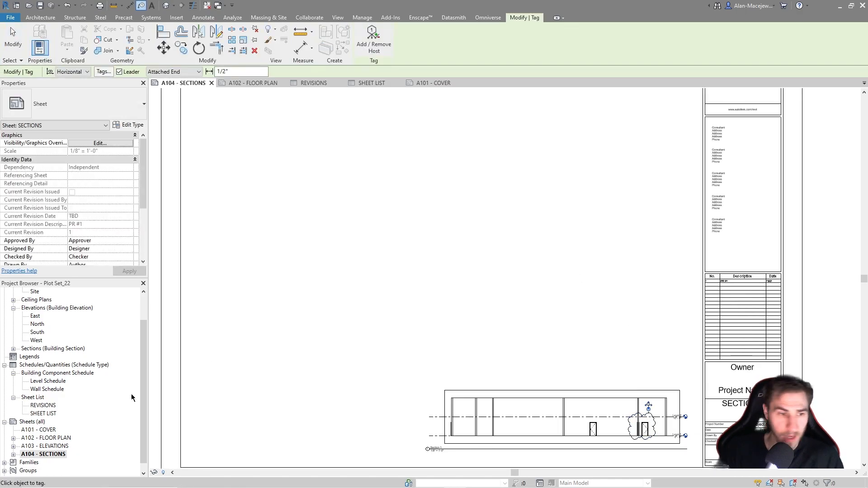
- Filter the REVISIONS schedule to sheets whose Current Revision Description equals PR #1
{"action": "double_click", "coordinate": [43, 405]}
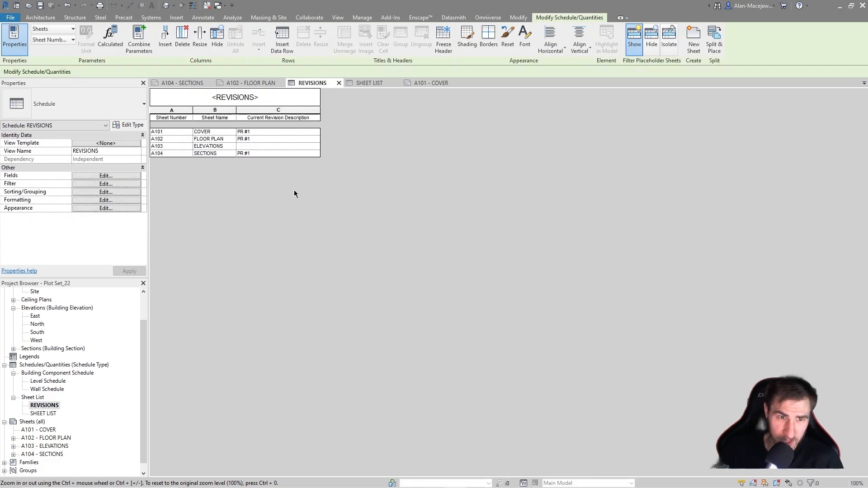
{"action": "scroll", "coordinate": [238, 146], "scroll_direction": "up", "scroll_amount": 4, "text": "ctrl"}
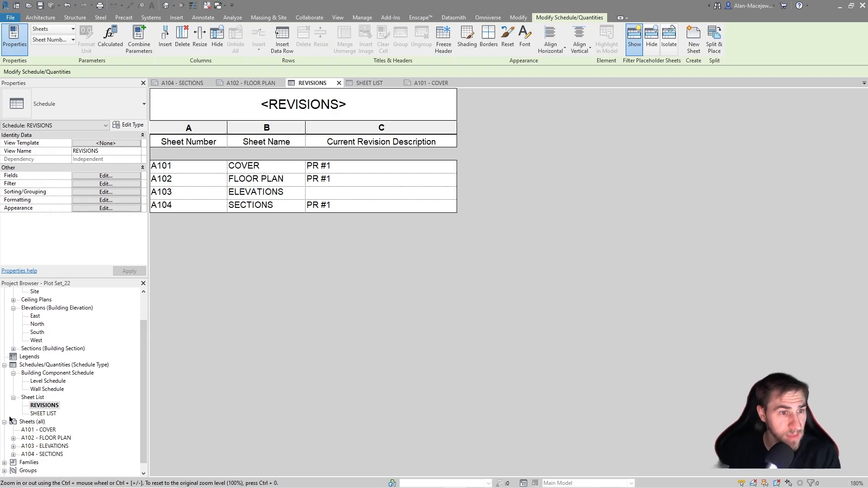
{"action": "left_click", "coordinate": [107, 184]}
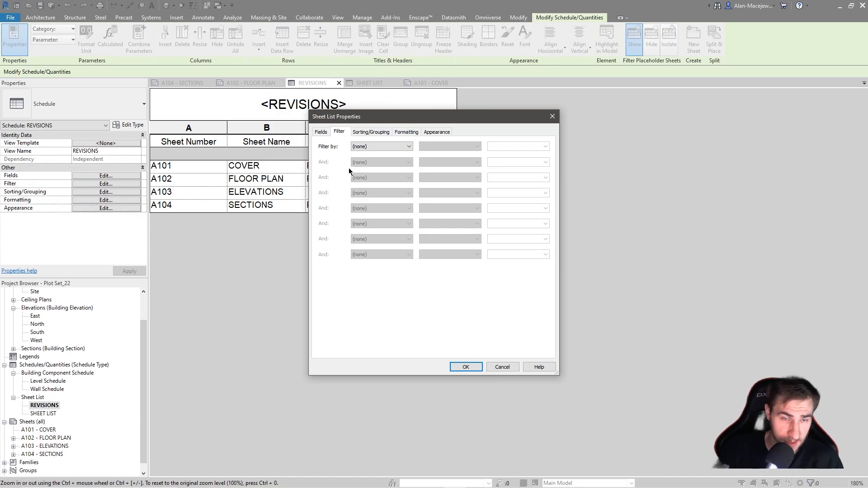
{"action": "left_click", "coordinate": [409, 146]}
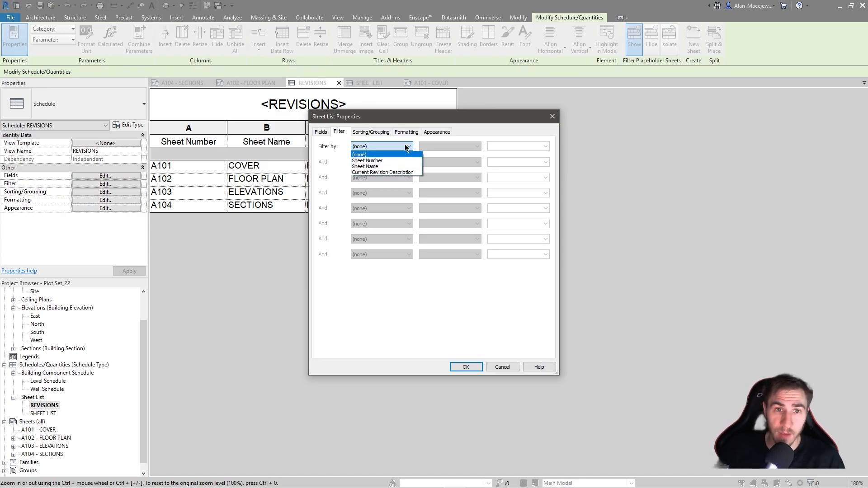
{"action": "left_click", "coordinate": [385, 172]}
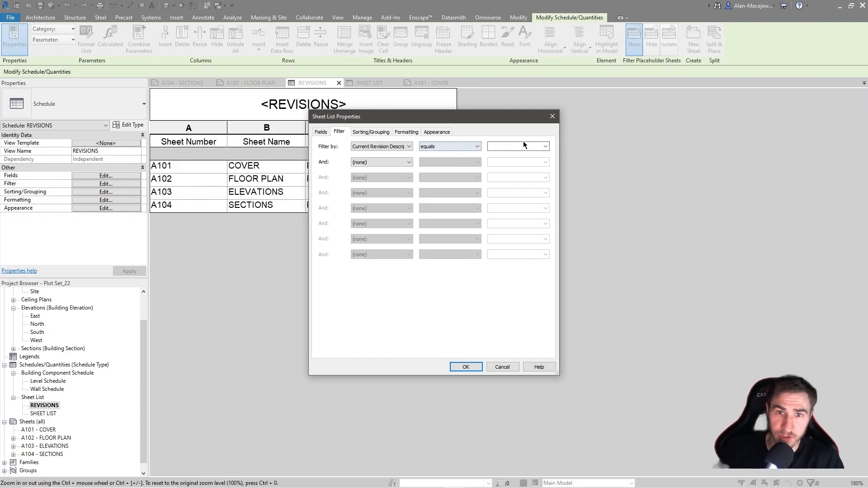
{"action": "left_click", "coordinate": [545, 147]}
{"action": "left_click", "coordinate": [501, 164]}
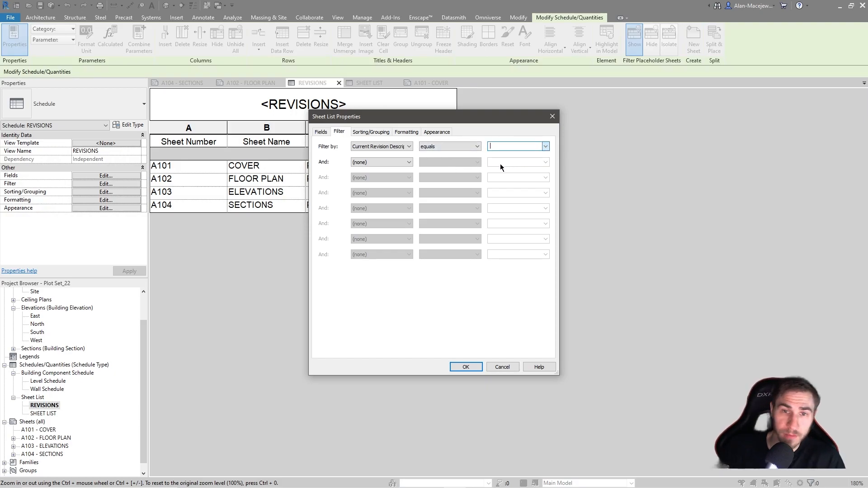
{"action": "left_click", "coordinate": [546, 146]}
{"action": "left_click", "coordinate": [497, 161]}
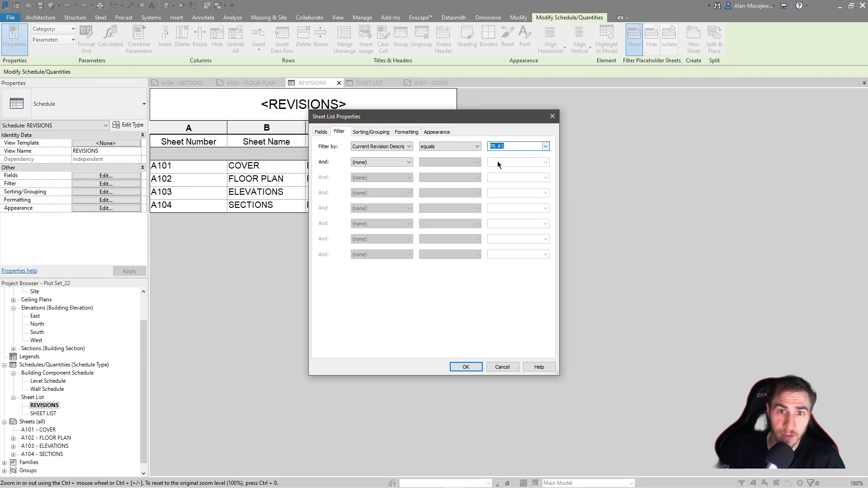
{"action": "left_click", "coordinate": [465, 366]}
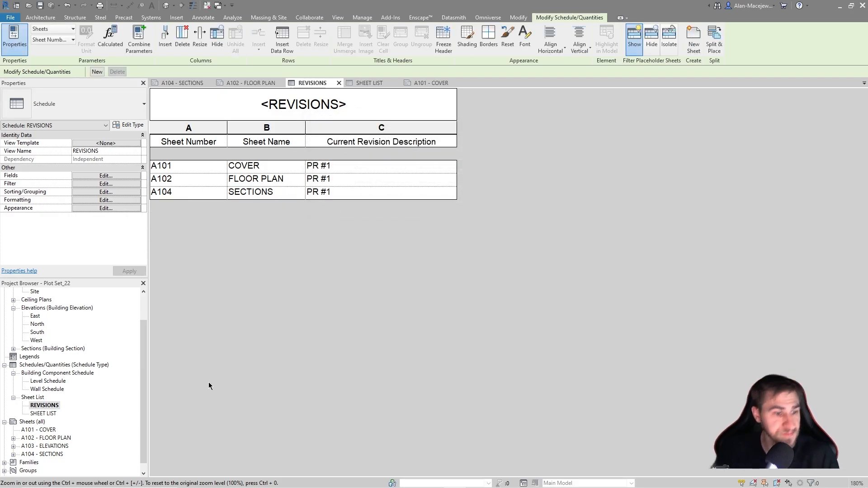
- Open the A101 - COVER sheet and run the Sheet List to Print Sheet Set graph in Dynamo Player
{"action": "left_click", "coordinate": [430, 84]}
{"action": "scroll", "coordinate": [525, 294], "scroll_direction": "down", "scroll_amount": 5}
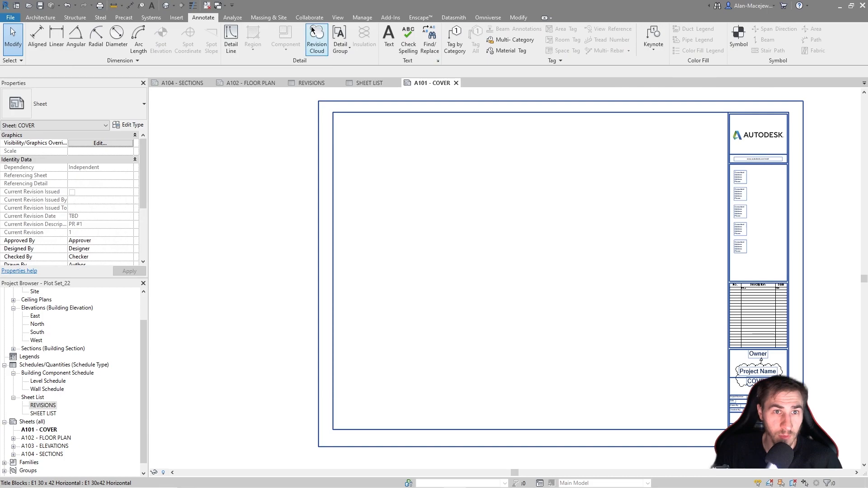
{"action": "left_click", "coordinate": [362, 17]}
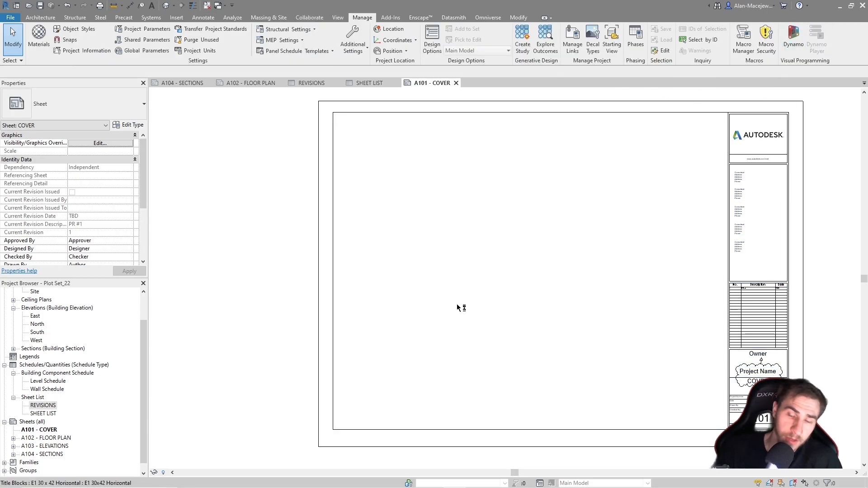
{"action": "left_click", "coordinate": [298, 290]}
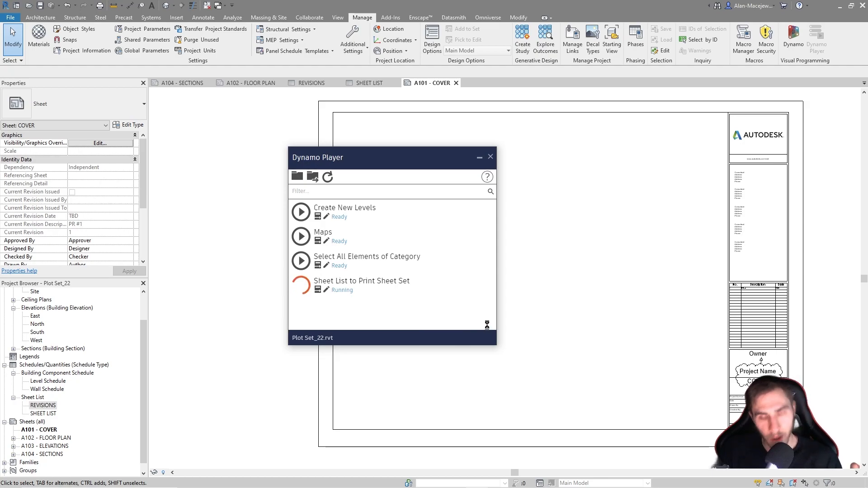
- Override the FUTURE ISSUE sheet set with the REVISIONS schedule, review the sheets in the run output and close Dynamo Player
{"action": "left_click", "coordinate": [331, 227]}
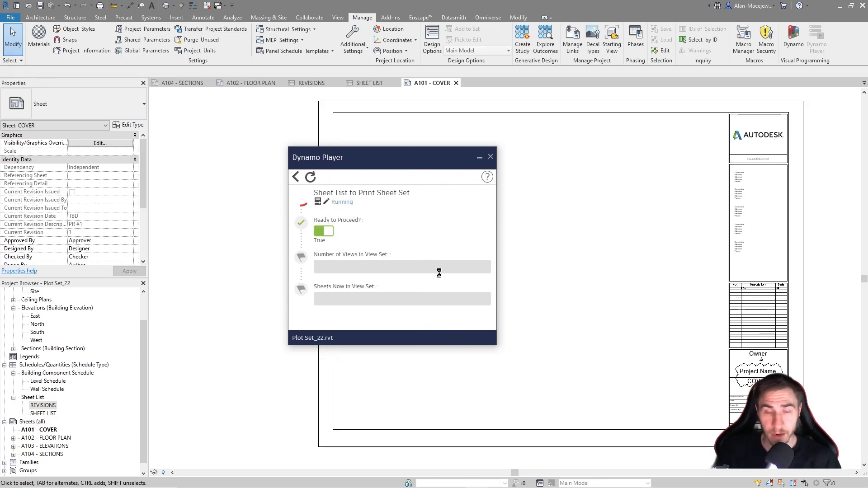
{"action": "left_click_drag", "start_coordinate": [194, 95], "coordinate": [560, 138]}
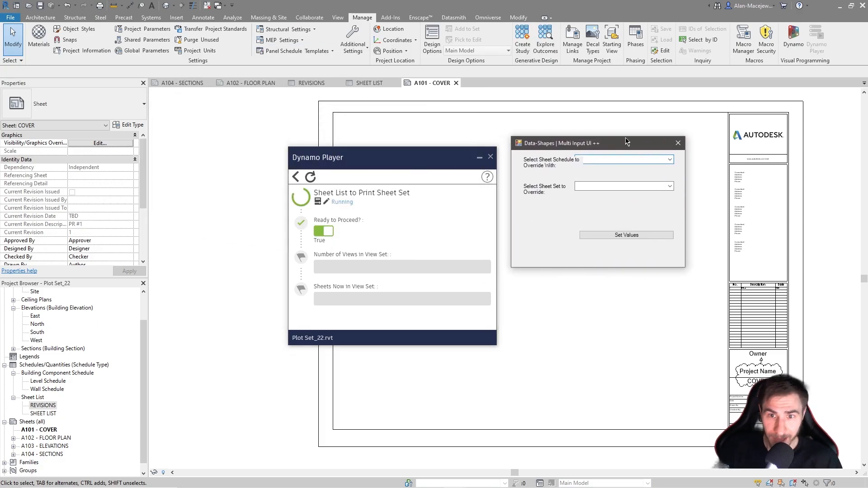
{"action": "left_click", "coordinate": [674, 156]}
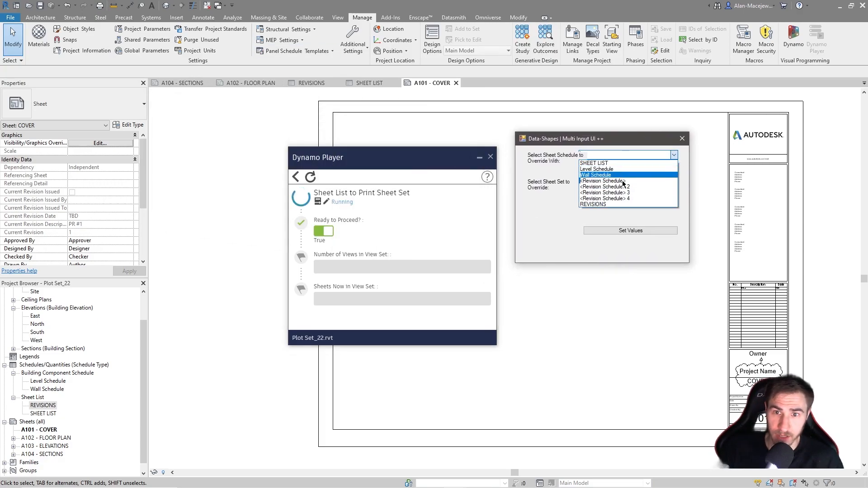
{"action": "left_click", "coordinate": [598, 204]}
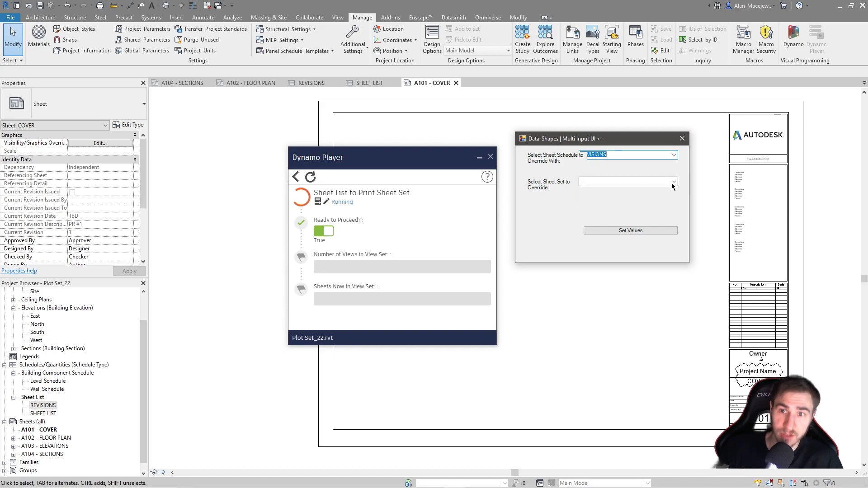
{"action": "left_click", "coordinate": [593, 181]}
{"action": "left_click", "coordinate": [591, 196]}
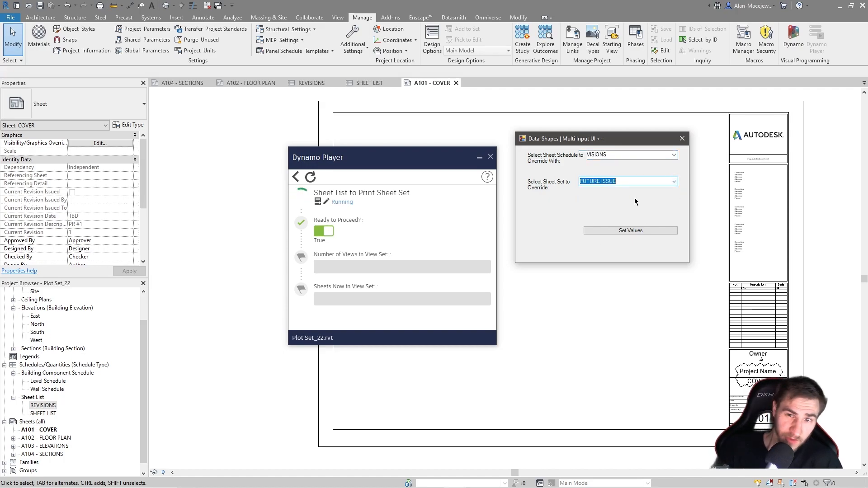
{"action": "left_click", "coordinate": [631, 230]}
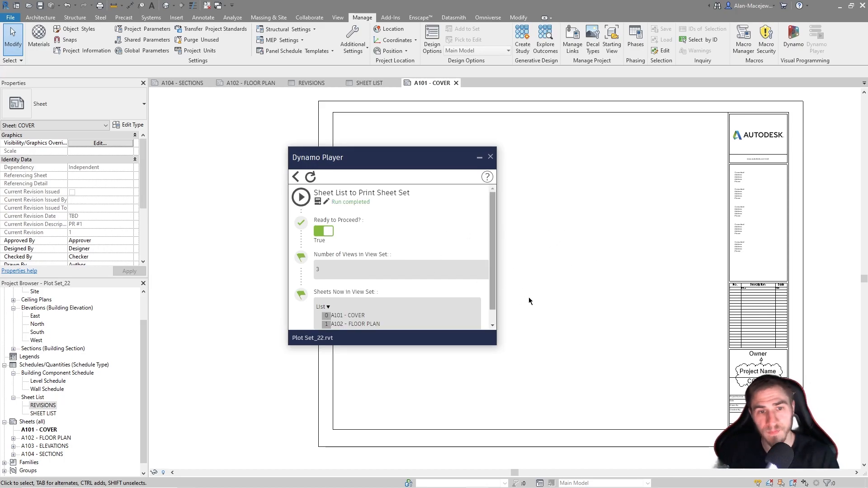
{"action": "scroll", "coordinate": [370, 260], "scroll_direction": "down", "scroll_amount": 1}
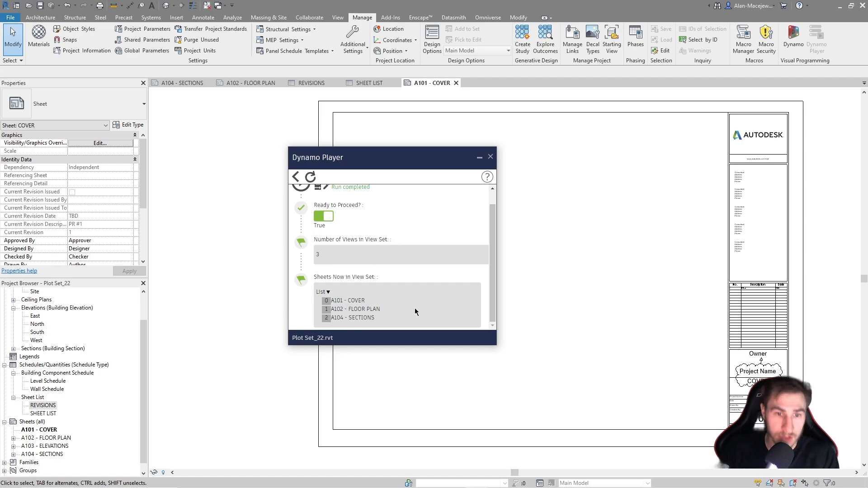
{"action": "left_click", "coordinate": [492, 157]}
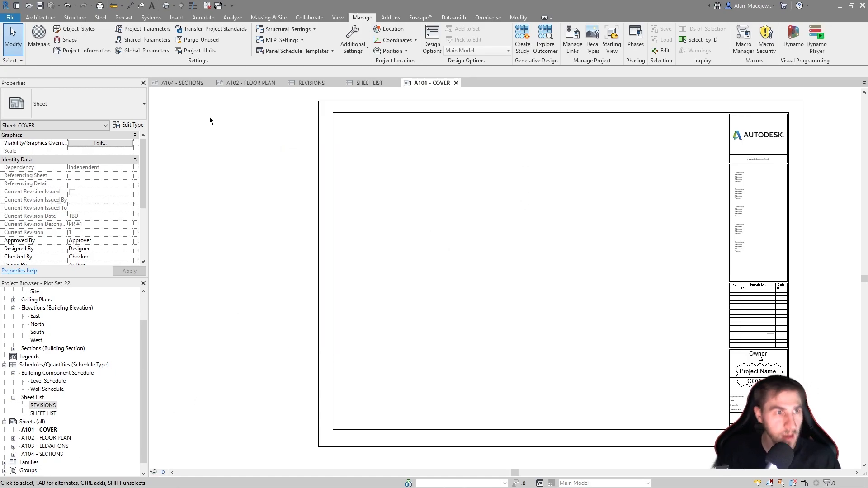
- Check which sheets the FUTURE ISSUE view/sheet set includes in the print settings, and leave without printing
{"action": "left_click", "coordinate": [11, 19]}
{"action": "left_click", "coordinate": [21, 165]}
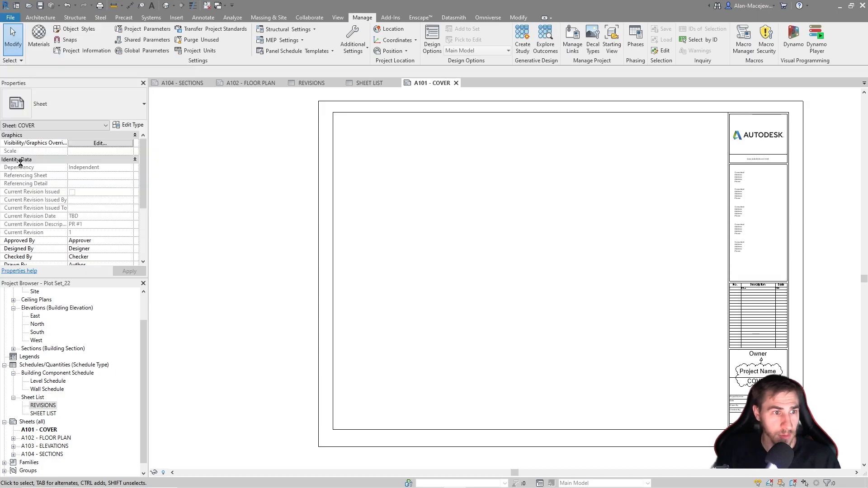
{"action": "left_click", "coordinate": [335, 329]}
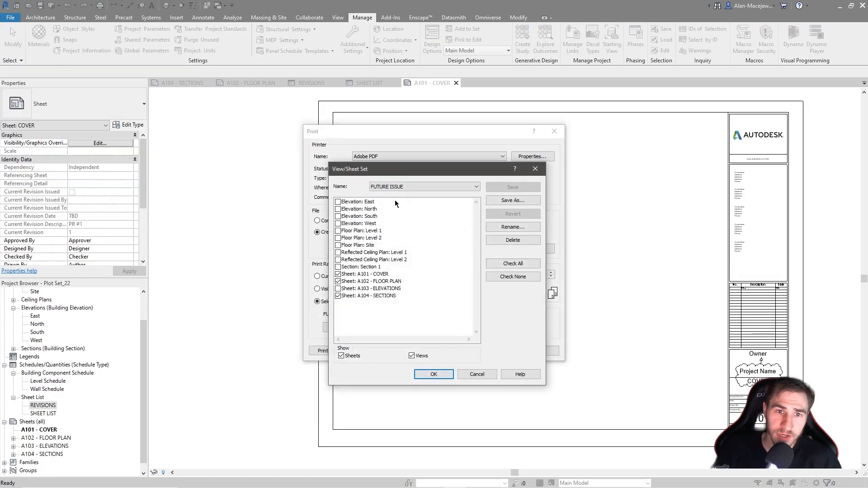
{"action": "left_click", "coordinate": [478, 375]}
{"action": "left_click", "coordinate": [497, 351]}
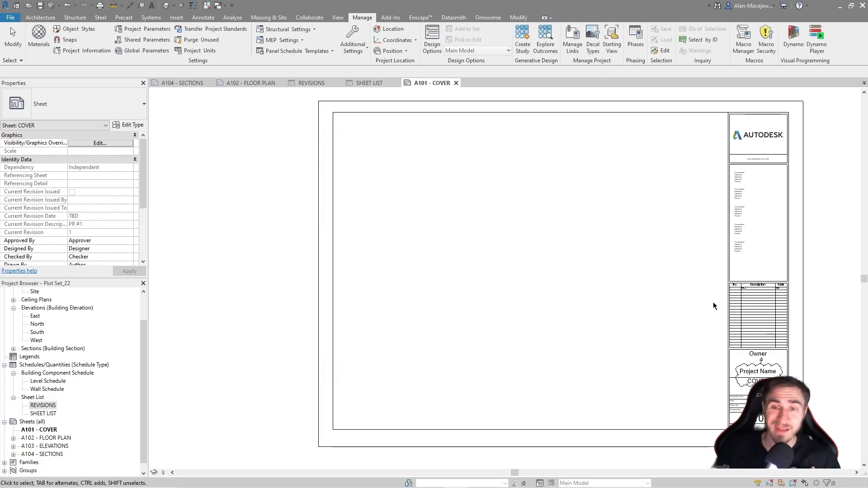
{"action": "middle_click", "coordinate": [821, 254]}
{"action": "middle_click", "coordinate": [821, 255]}
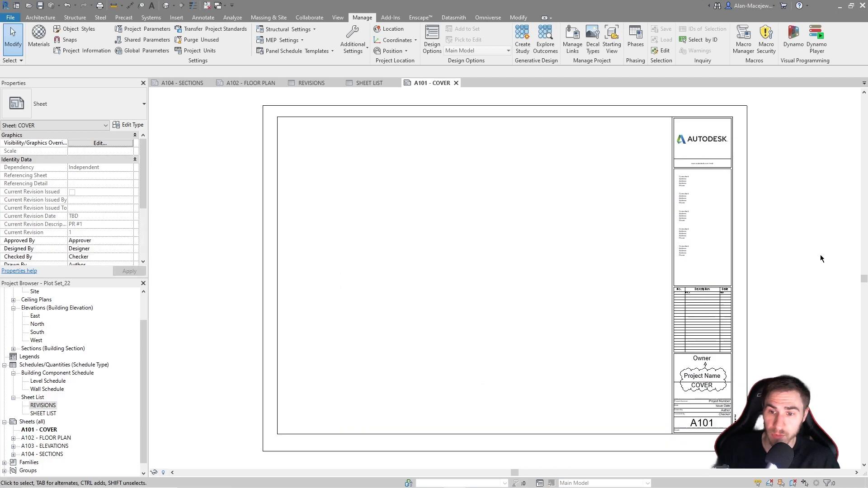